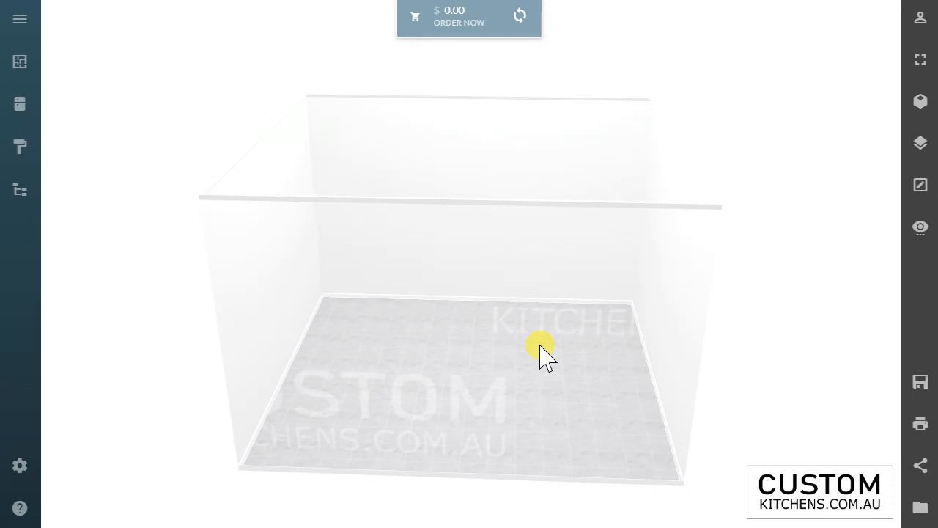
Step: Examine the empty room from a different angle, both in its outline display with wall dimensions and in the shaded display
left_click_drag(467, 306, 433, 299)
left_click_drag(577, 359, 590, 369)
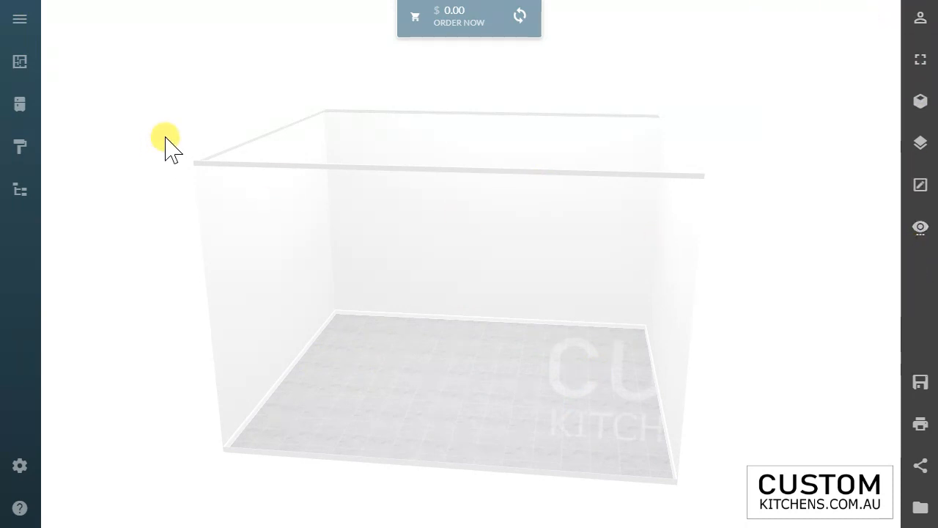
left_click(921, 102)
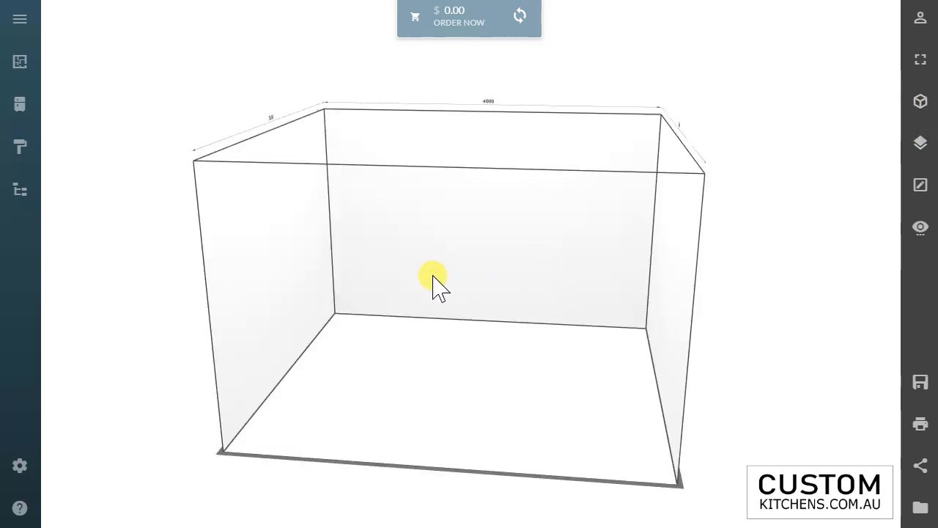
left_click(922, 104)
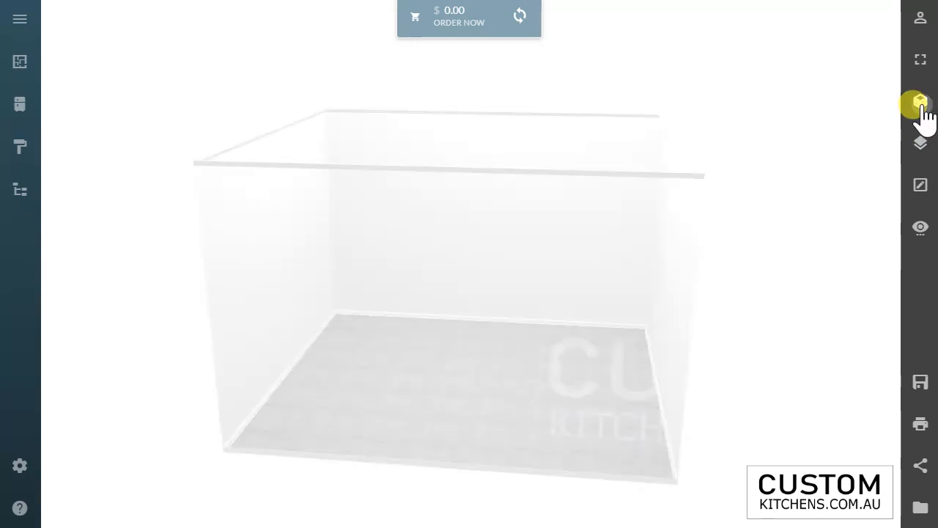
Step: Set the room size to a width of 4500 and a height of 2400
left_click(20, 29)
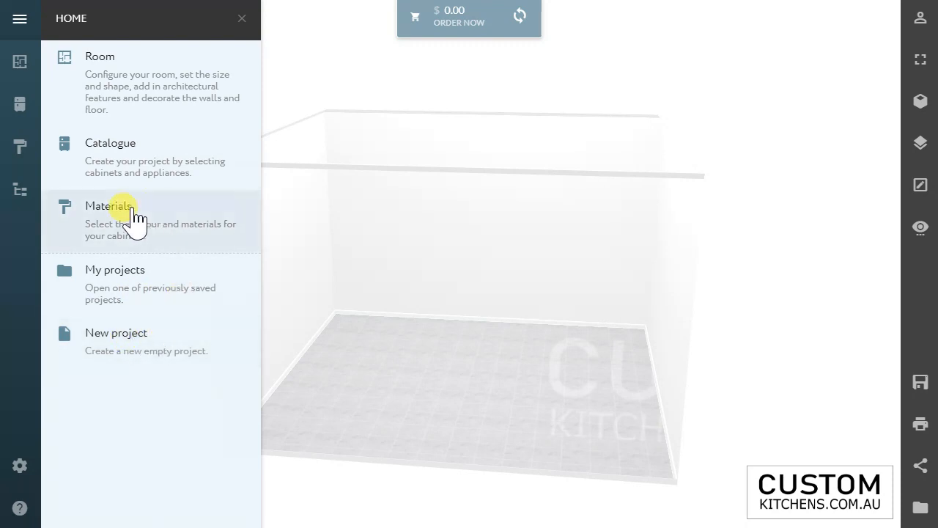
left_click(21, 63)
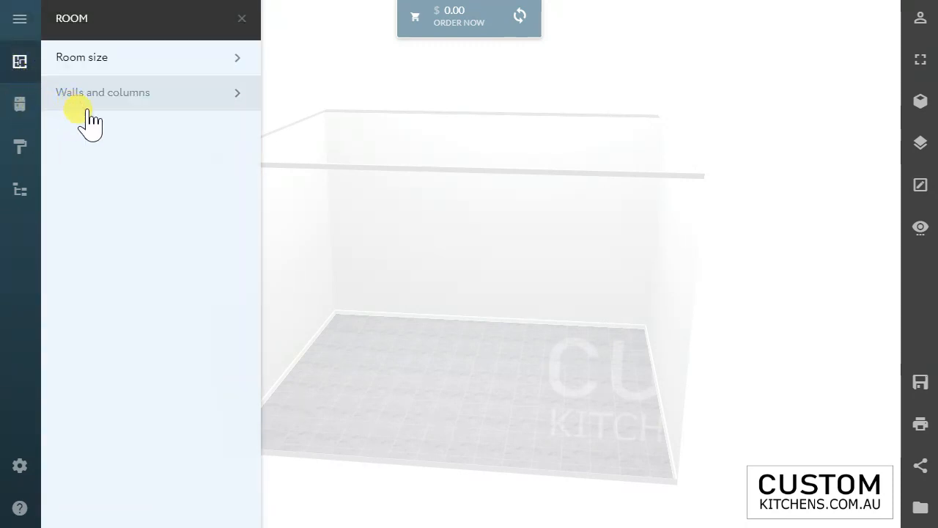
left_click(96, 57)
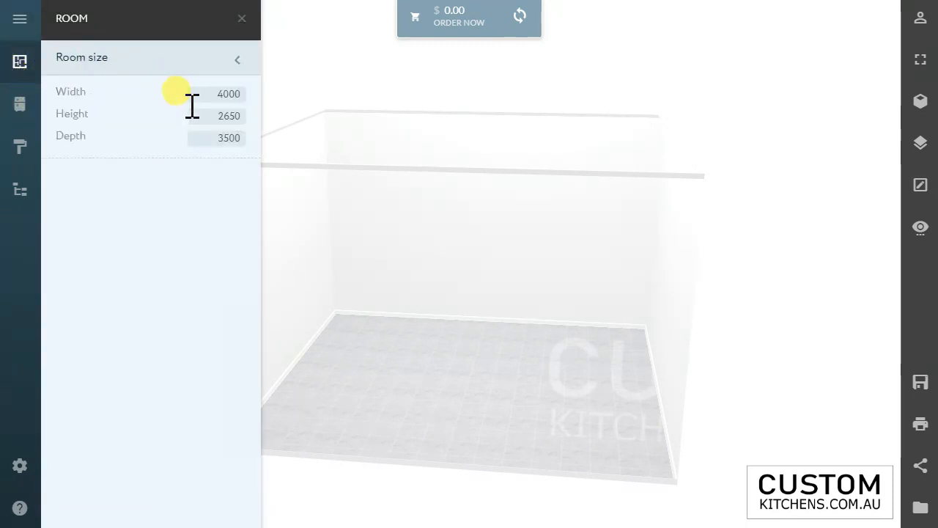
double_click(211, 94)
type("45")
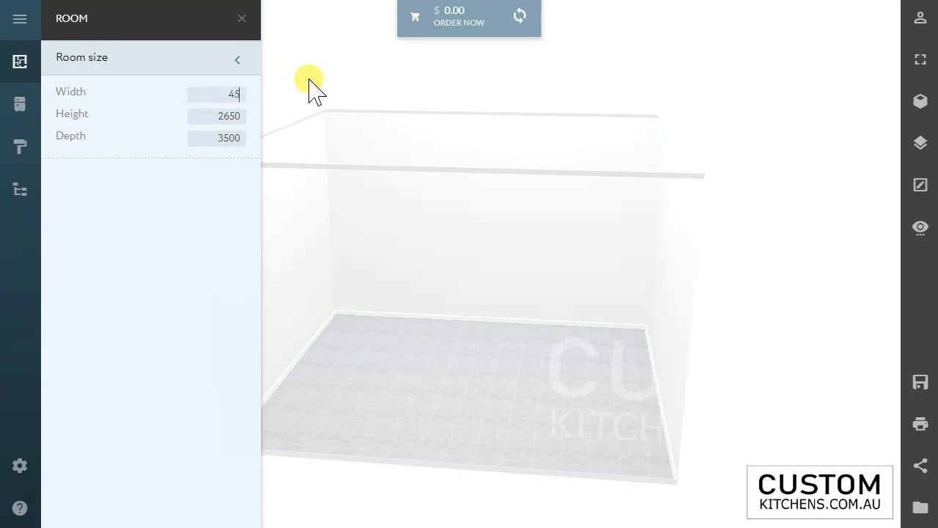
type("00")
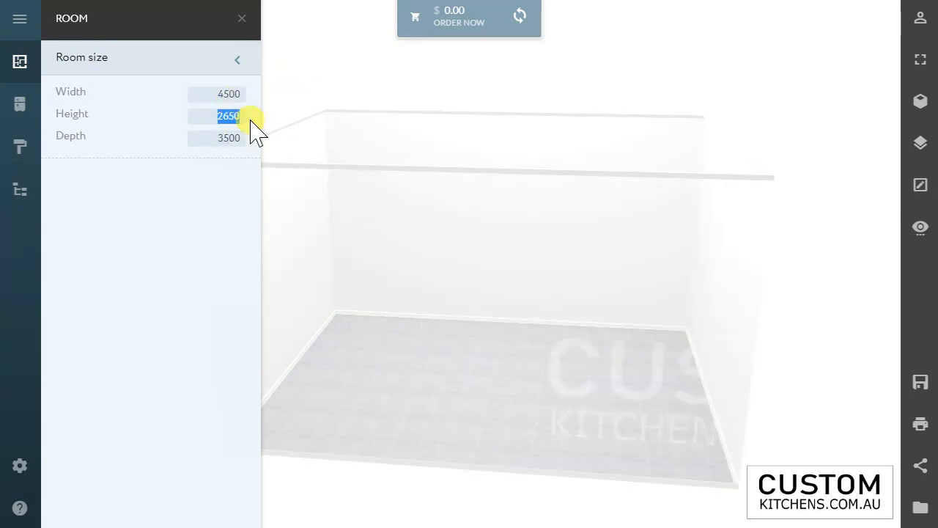
type("2400")
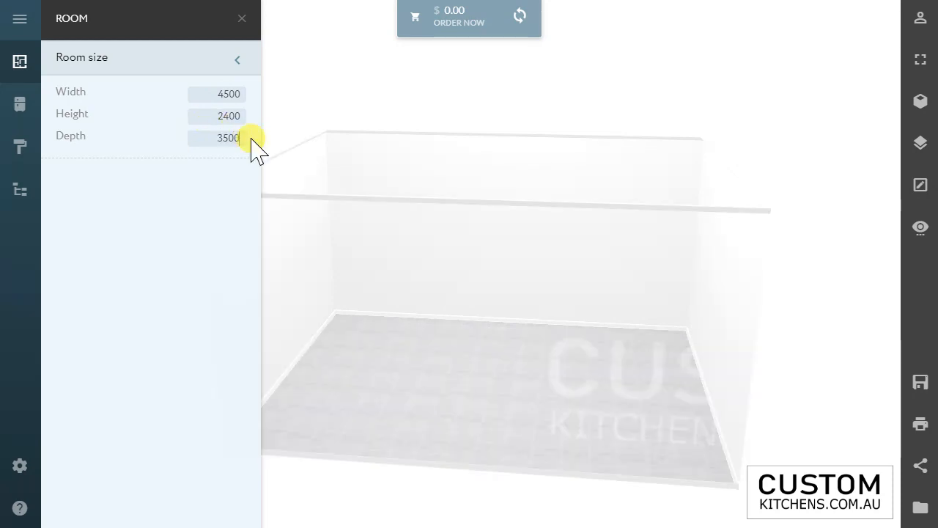
left_click(241, 58)
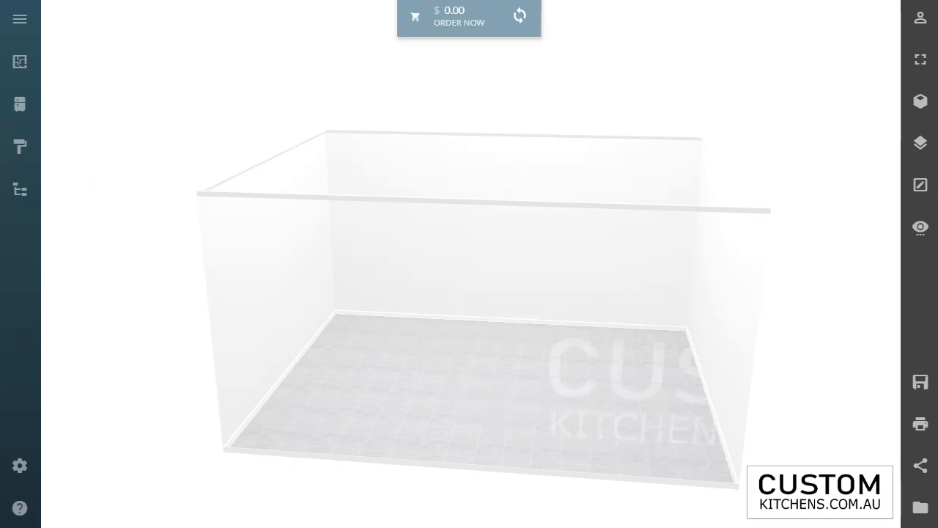
Step: Look through the base cabinet categories in the catalogue
left_click(22, 63)
left_click(19, 104)
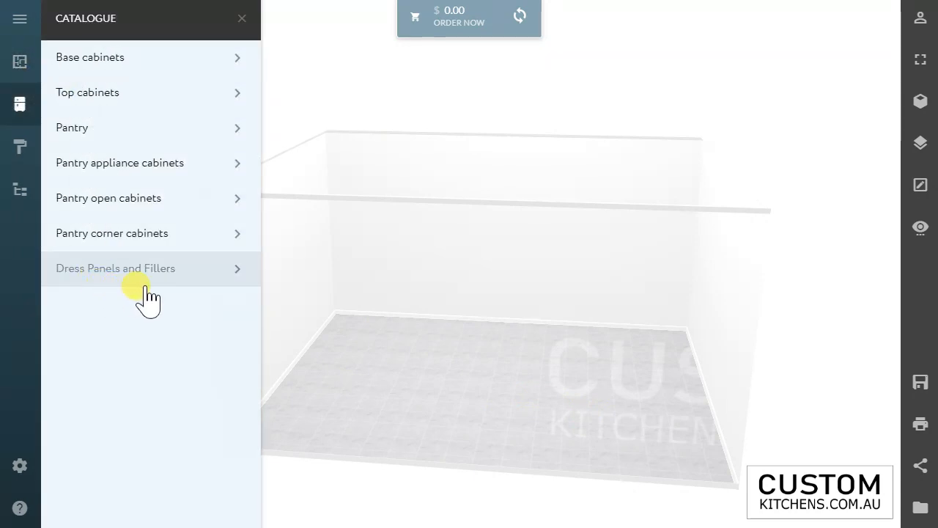
left_click(237, 58)
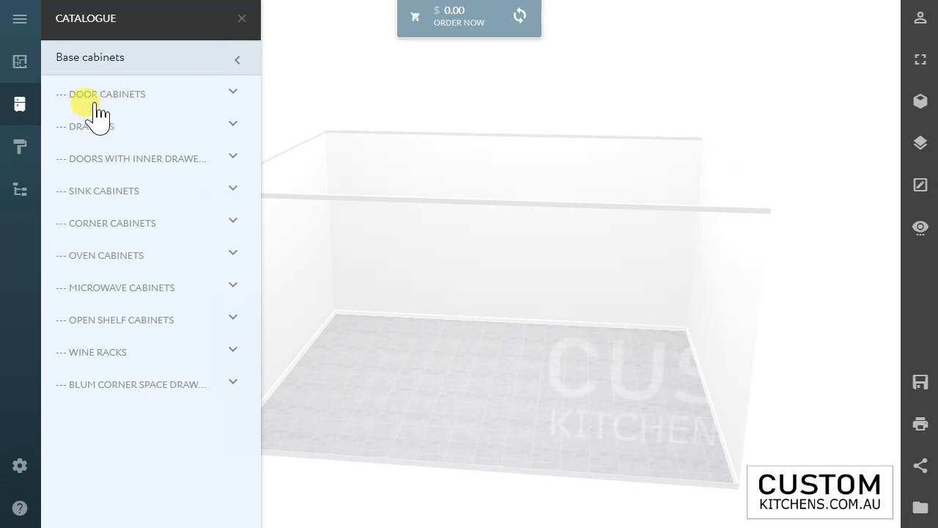
left_click(82, 164)
left_click(149, 171)
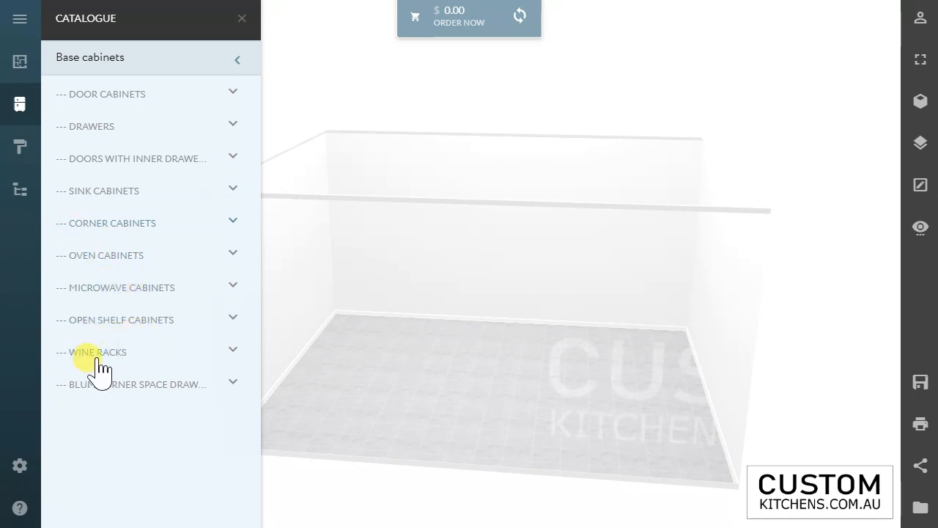
left_click(123, 64)
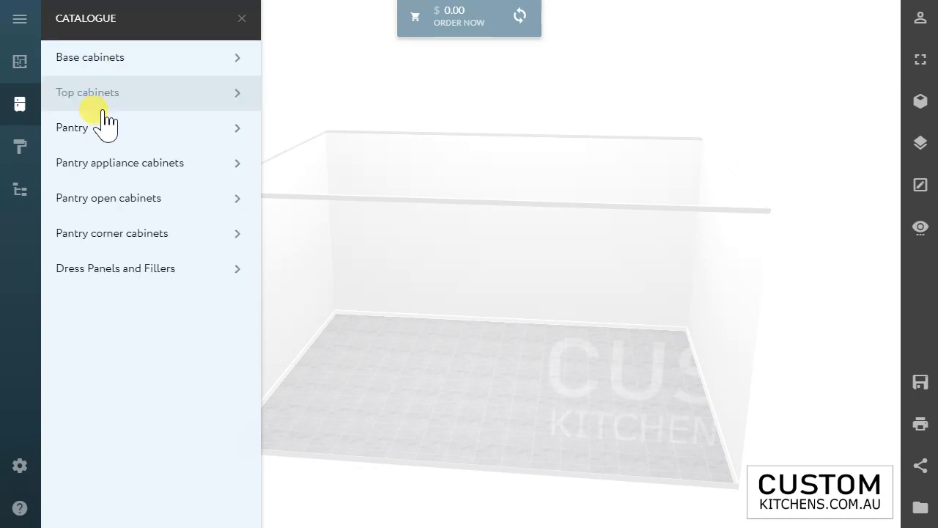
Step: Review the range hood and lift cabinets among the catalogue's top cabinets
left_click(97, 99)
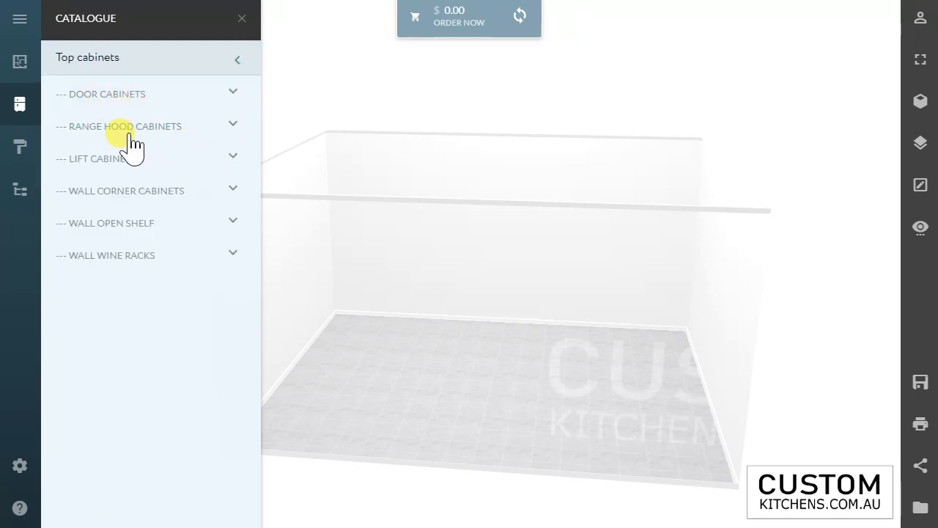
left_click(129, 135)
scroll(98, 224, "down", 3)
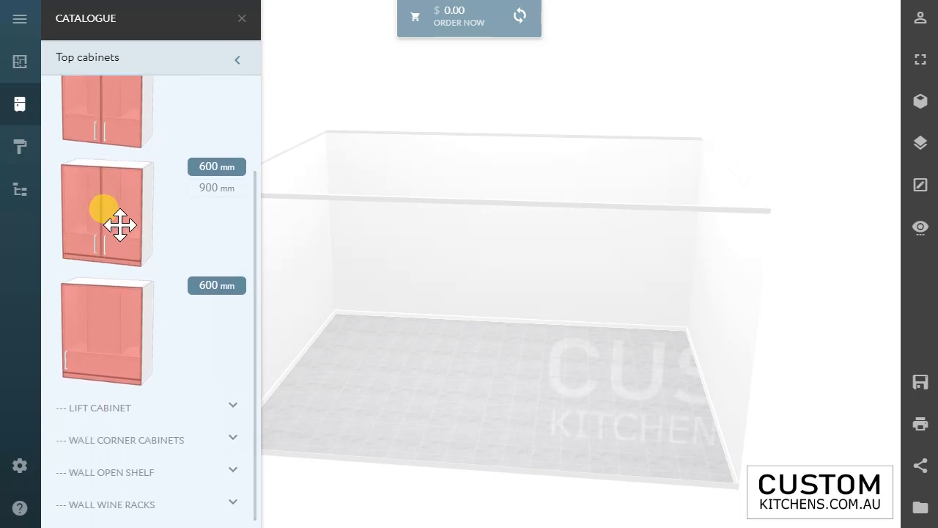
scroll(121, 220, "up", 3)
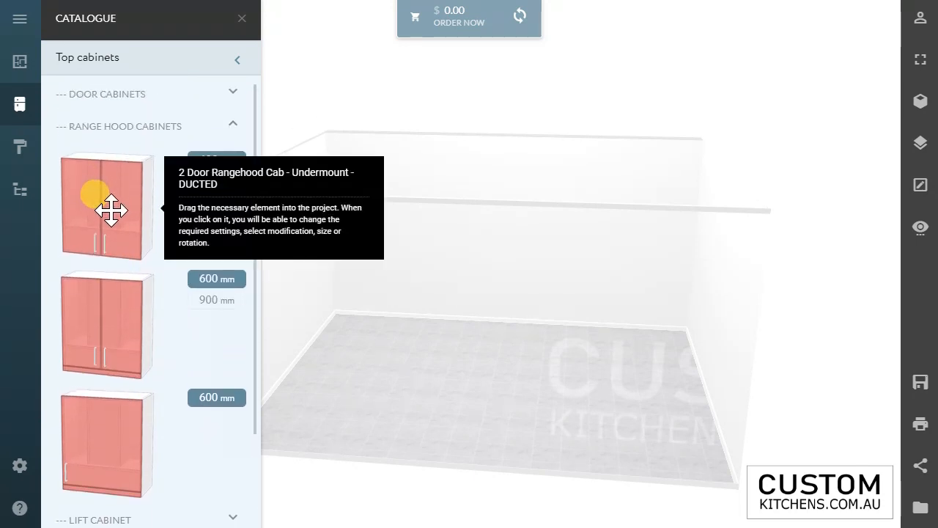
left_click(156, 127)
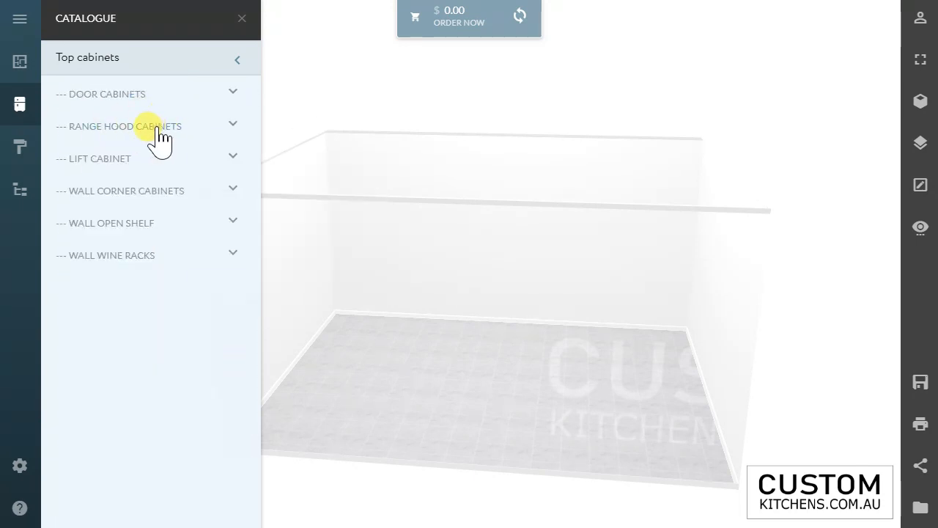
left_click(98, 161)
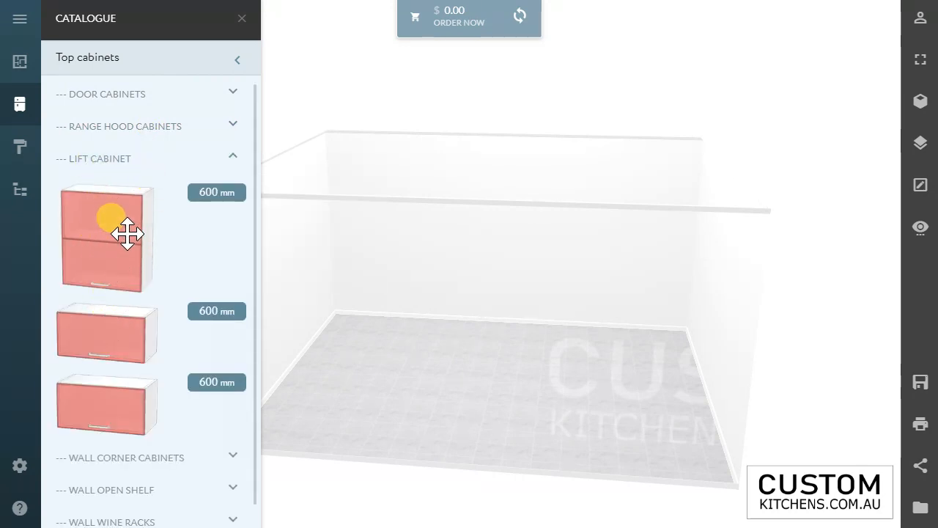
left_click(129, 162)
Step: Review the wall corner cabinets among the catalogue's top cabinets
left_click(125, 195)
scroll(136, 246, "down", 3)
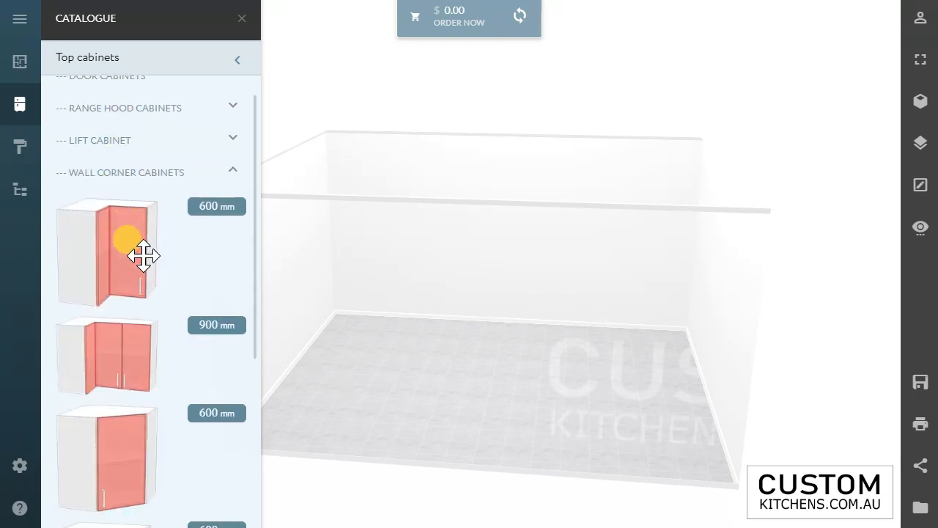
scroll(129, 234, "up", 2)
scroll(130, 223, "up", 1)
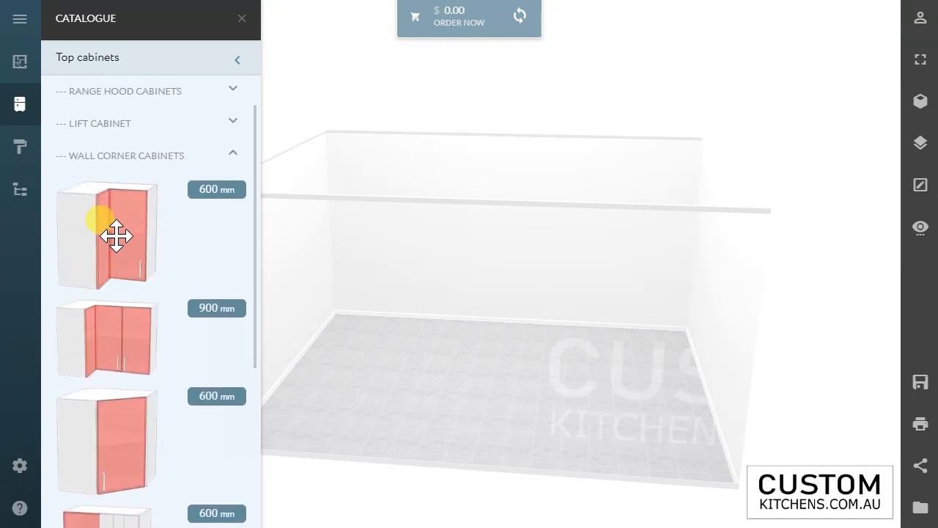
scroll(116, 234, "down", 5)
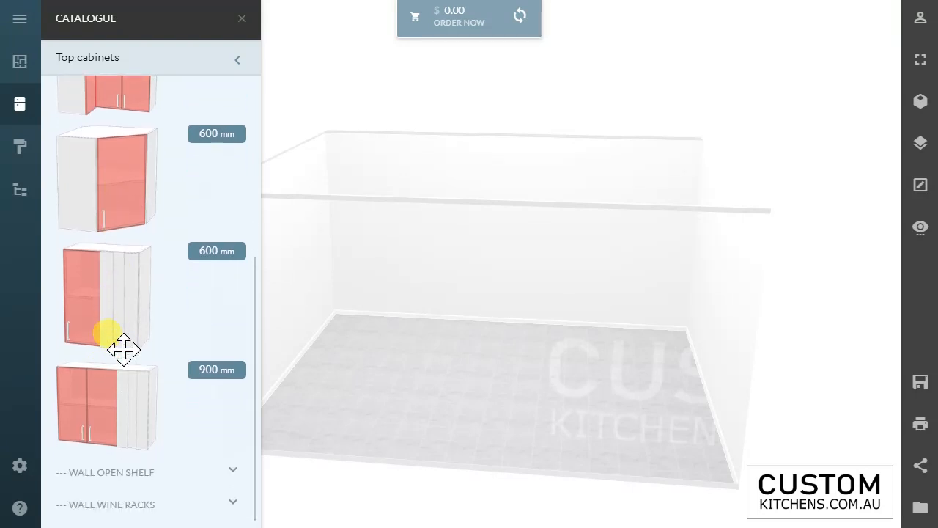
scroll(143, 125, "up", 5)
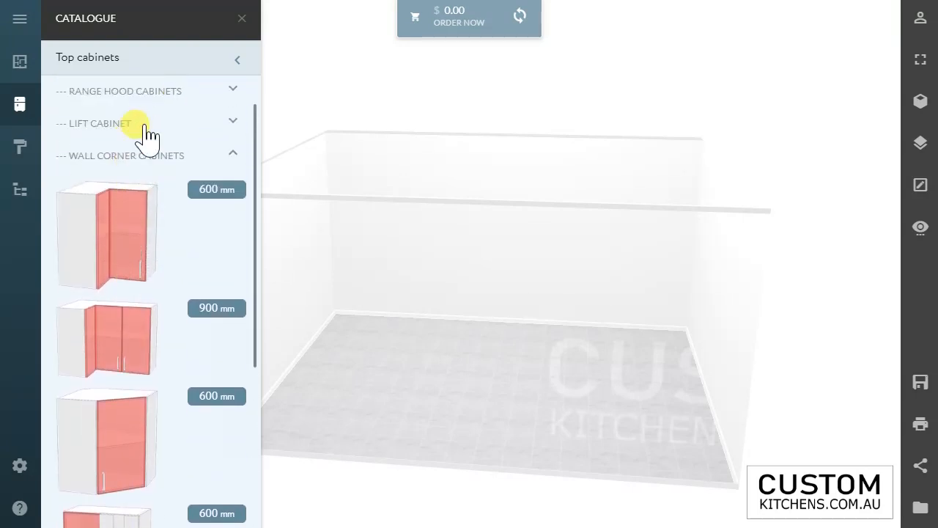
scroll(143, 169, "up", 2)
left_click(139, 190)
Step: Review the wall open shelf units and the wall wine racks among the catalogue's top cabinets
left_click(129, 223)
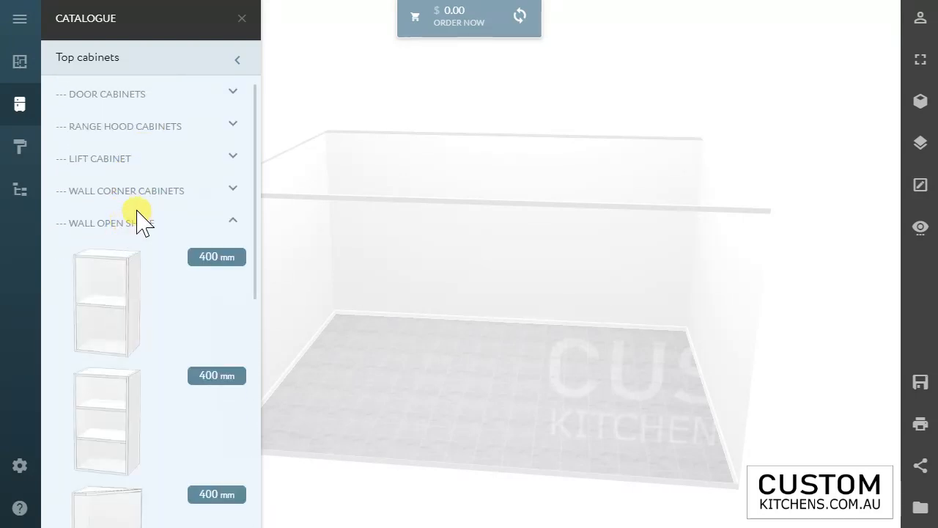
scroll(138, 214, "down", 3)
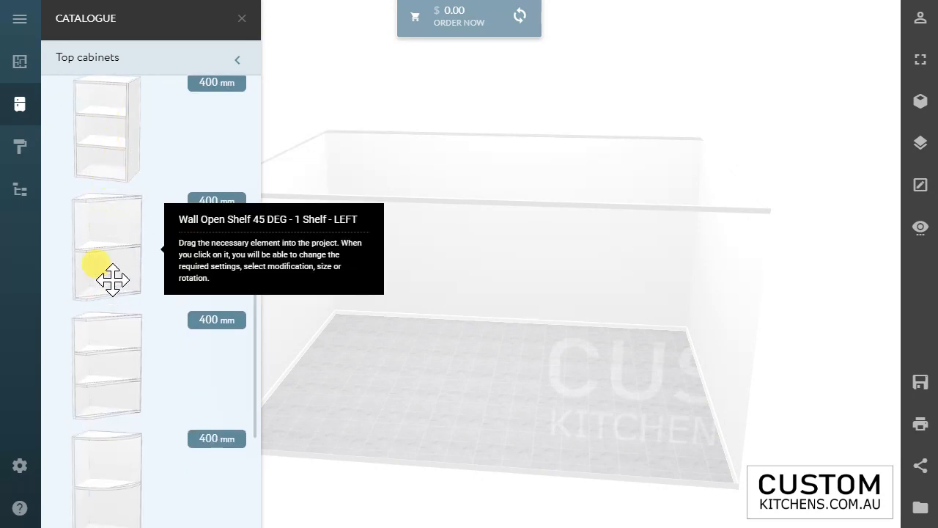
scroll(121, 370, "down", 1)
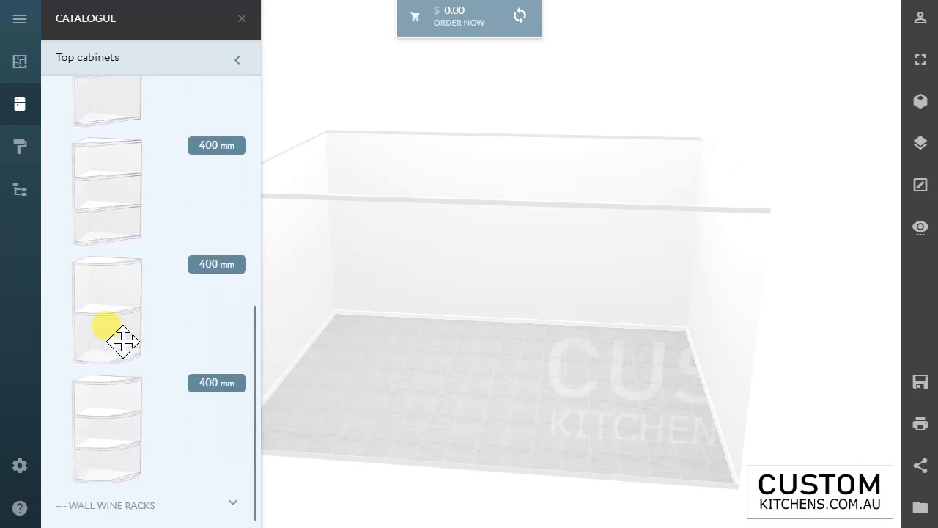
scroll(125, 354, "up", 5)
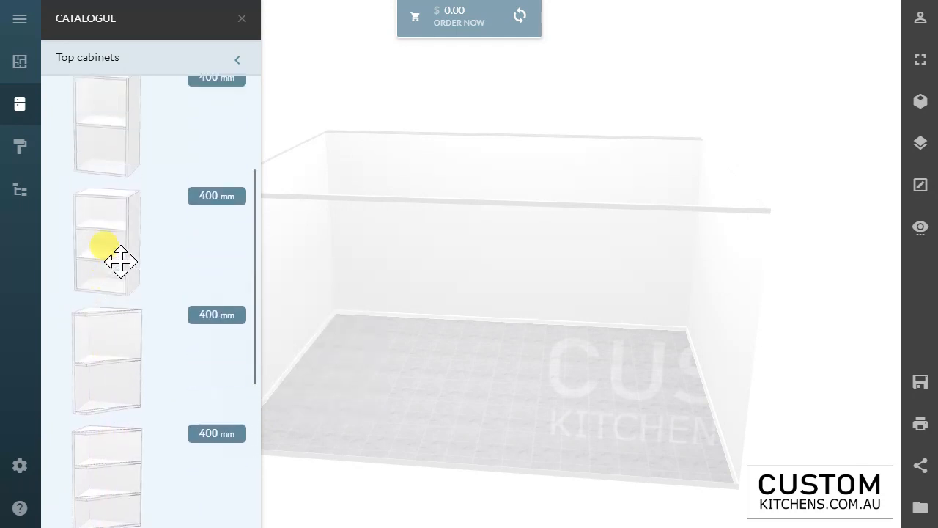
left_click(144, 157)
left_click(110, 256)
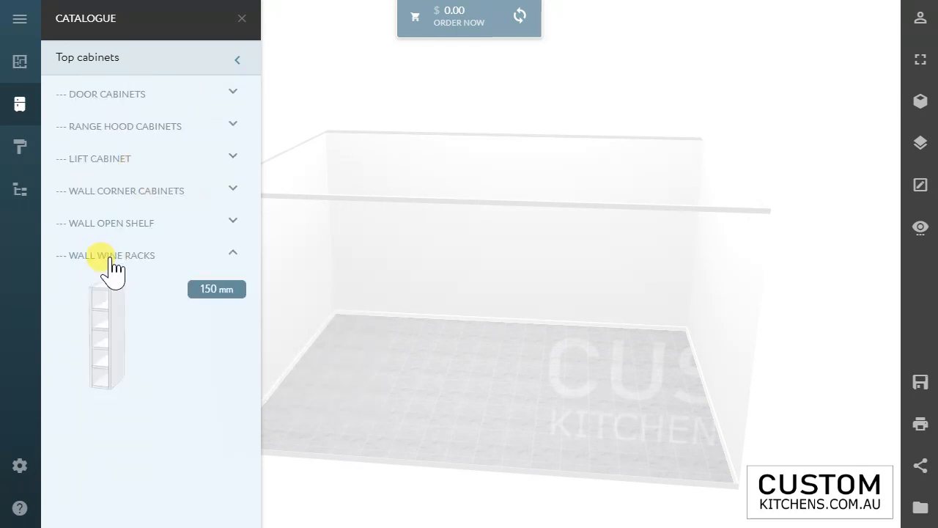
left_click(111, 258)
left_click(81, 57)
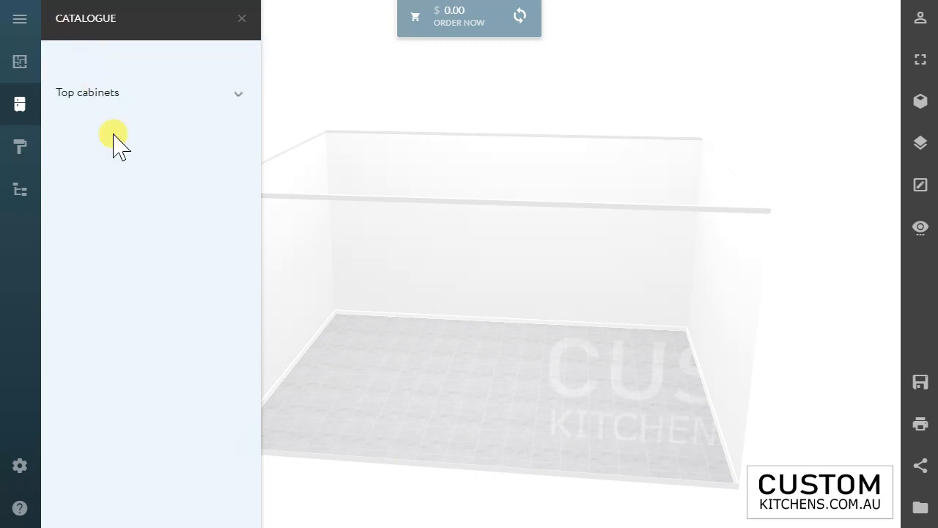
Step: Examine the door and drawer combinations of the pantry cabinets in the catalogue
left_click(103, 140)
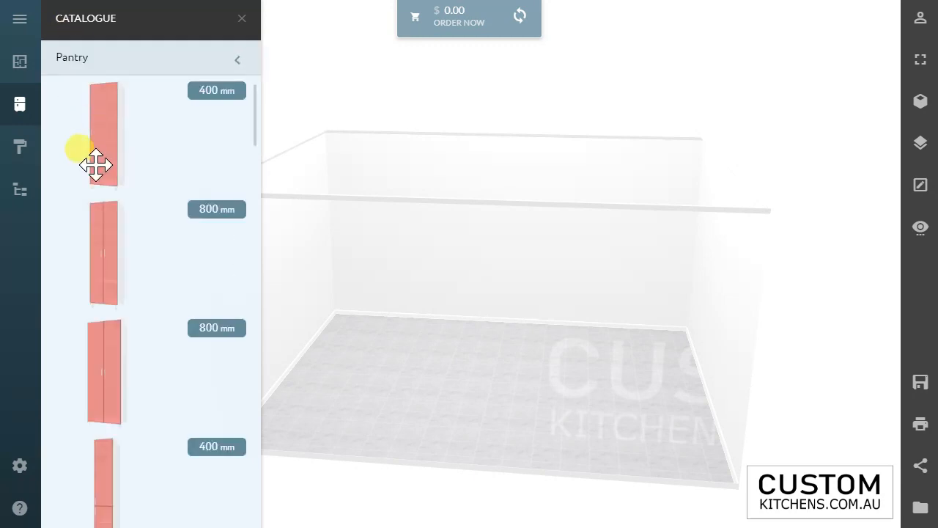
scroll(94, 284, "down", 5)
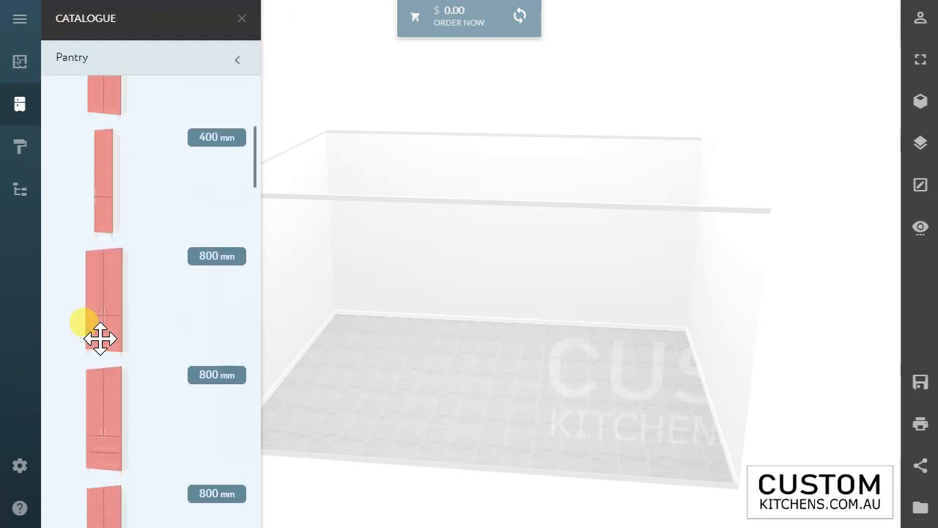
scroll(129, 367, "down", 3)
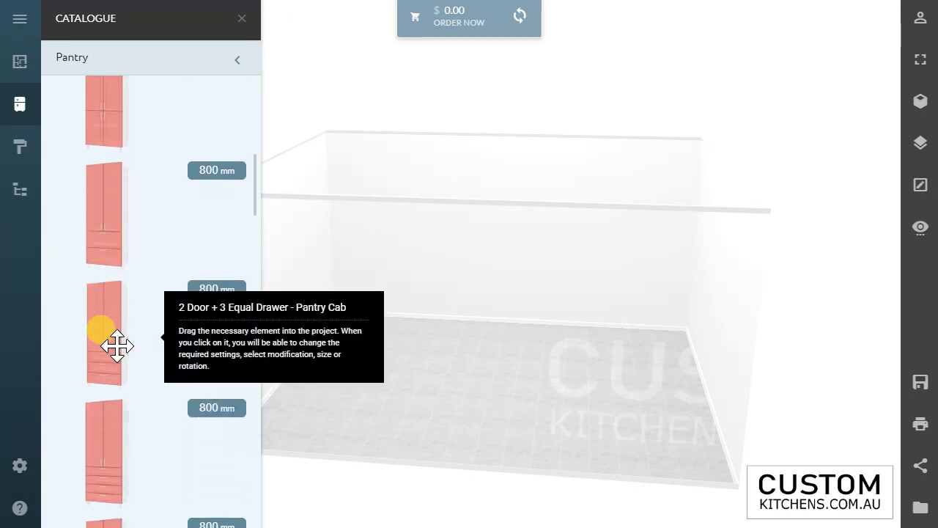
scroll(114, 348, "down", 5)
scroll(160, 370, "down", 10)
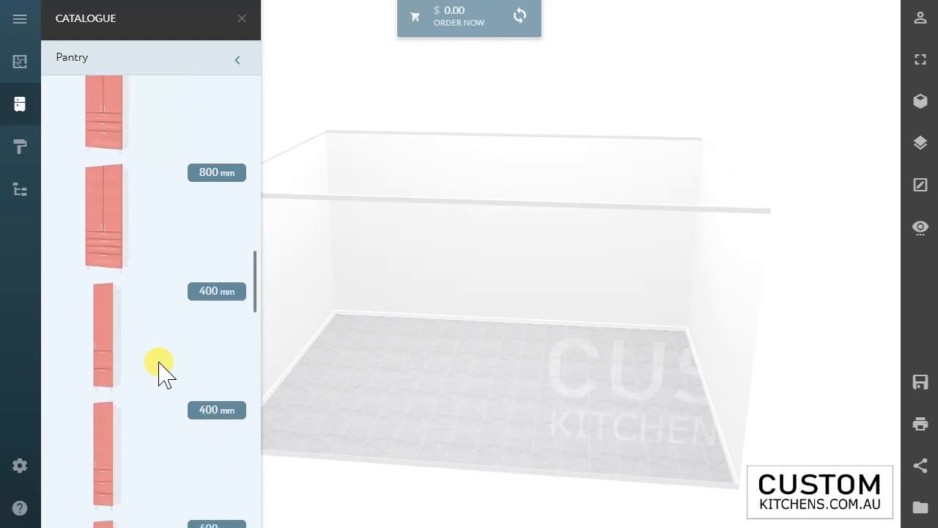
scroll(160, 370, "down", 5)
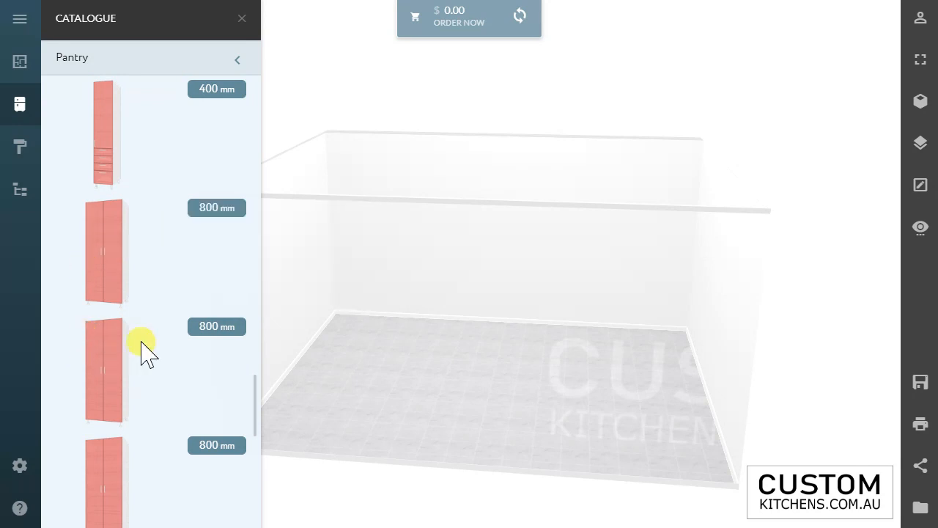
scroll(143, 268, "up", 5)
scroll(204, 202, "up", 5)
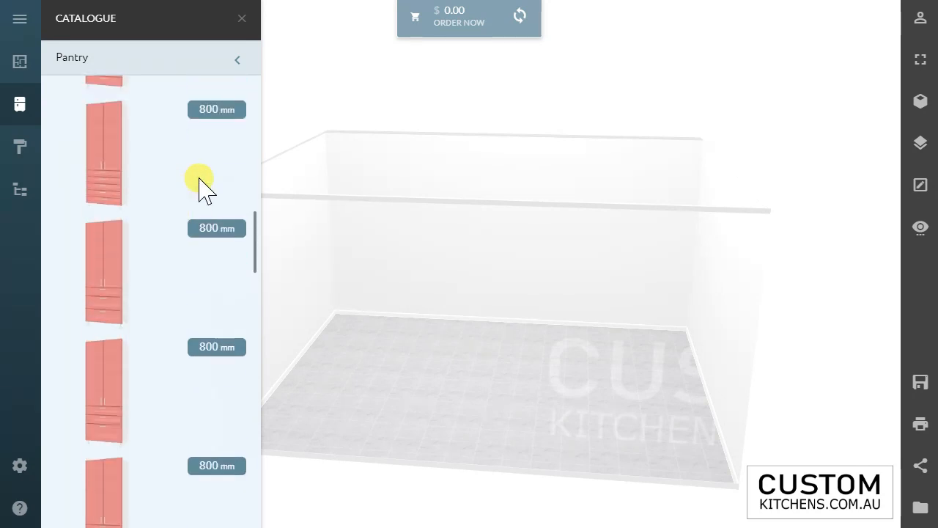
left_click_drag(257, 153, 241, 77)
left_click(237, 60)
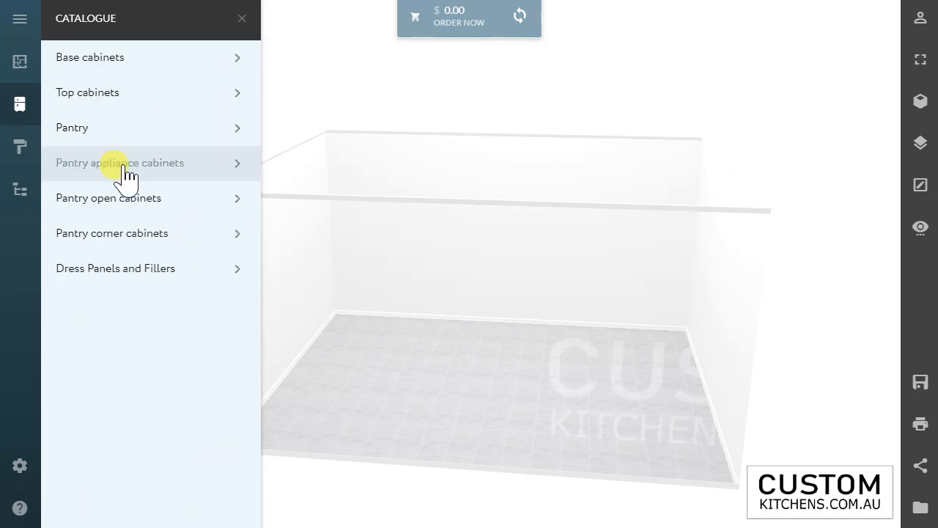
Step: Review the wall oven and microwave units among the catalogue's pantry appliance cabinets
left_click(76, 173)
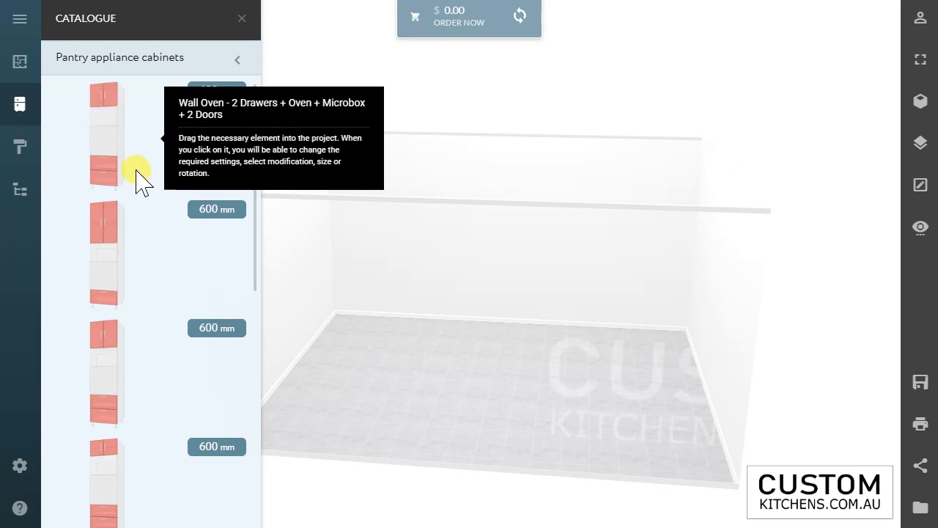
scroll(139, 220, "down", 3)
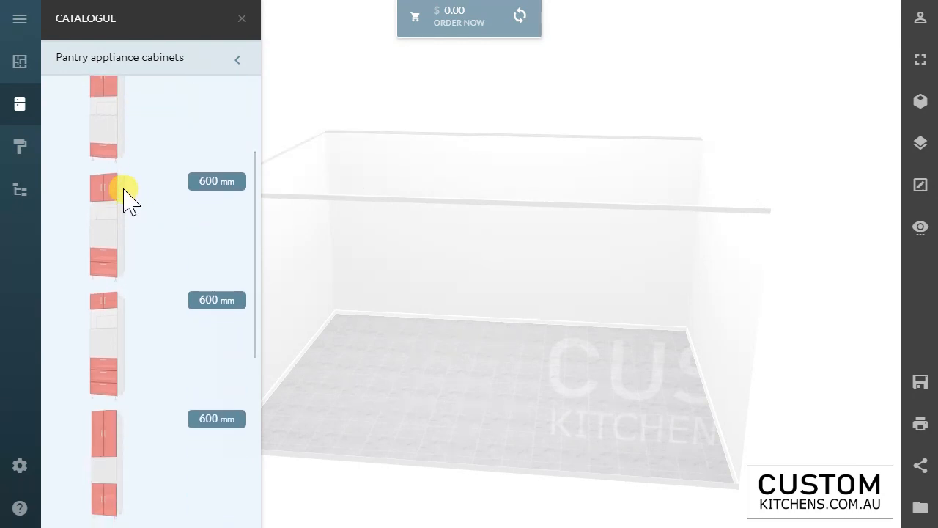
scroll(122, 318, "down", 2)
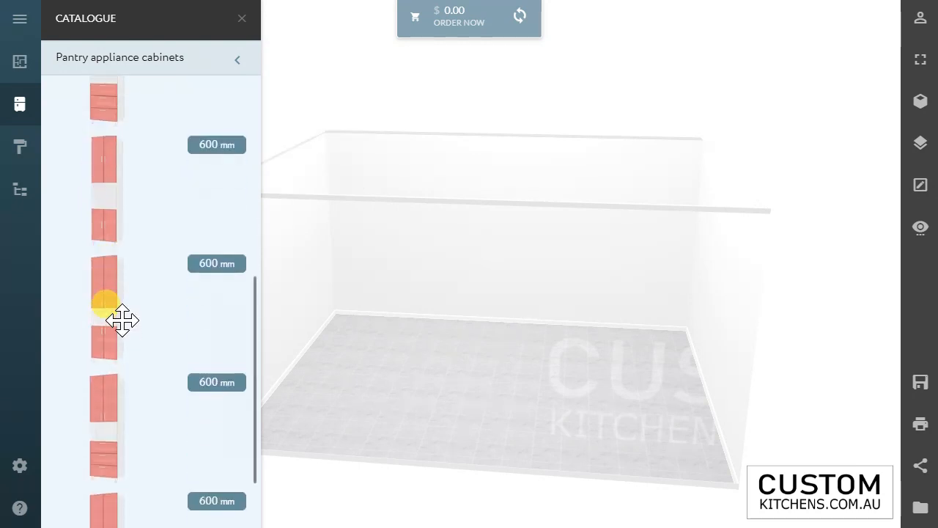
scroll(115, 329, "down", 1)
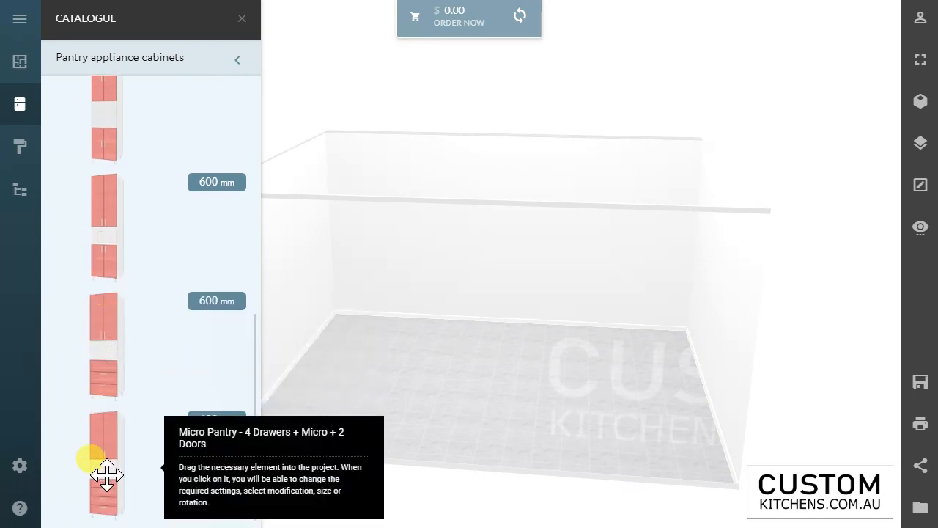
scroll(117, 489, "up", 2)
left_click(147, 64)
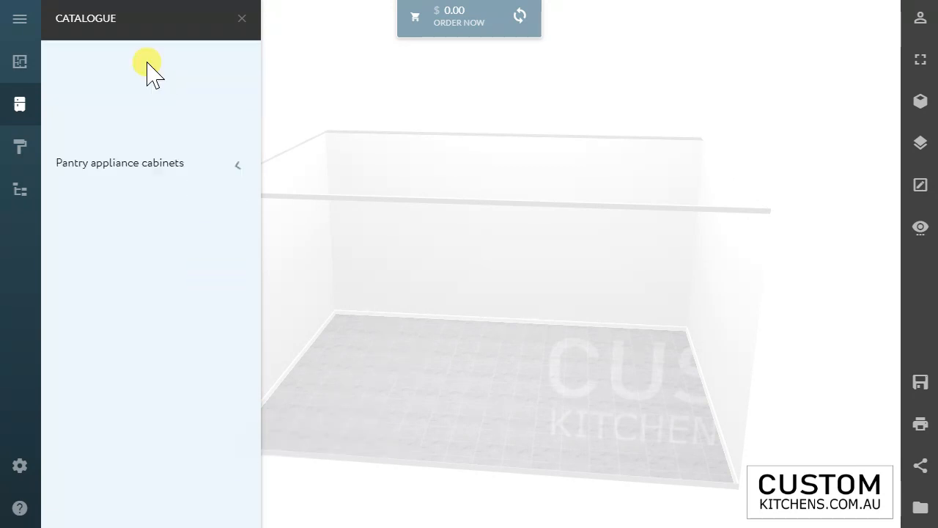
Step: Review the 90-degree and 45-degree units among the catalogue's pantry corner cabinets
left_click(96, 244)
scroll(124, 253, "down", 1)
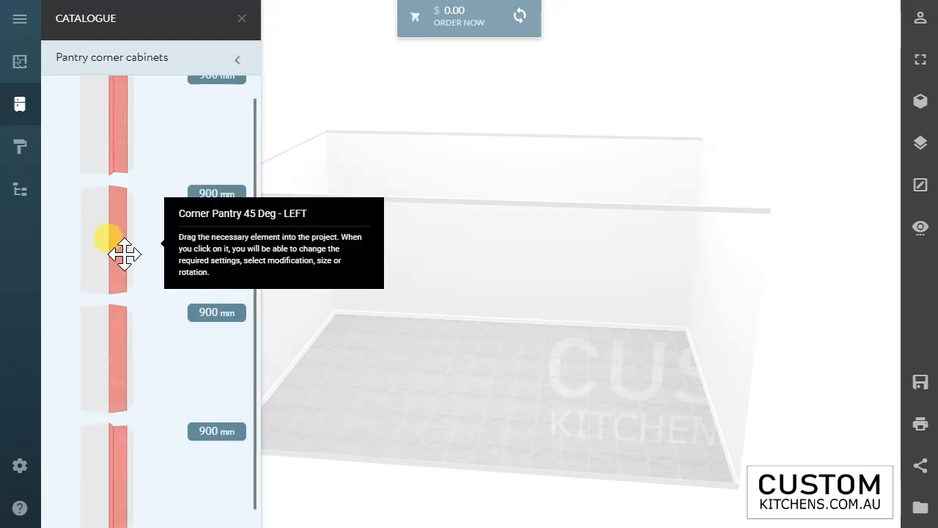
scroll(117, 149, "up", 1)
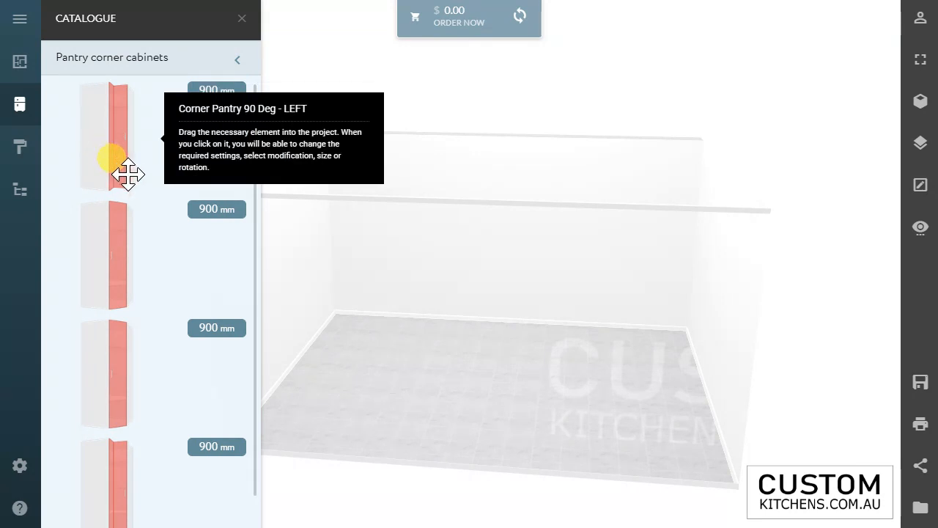
scroll(123, 306, "down", 1)
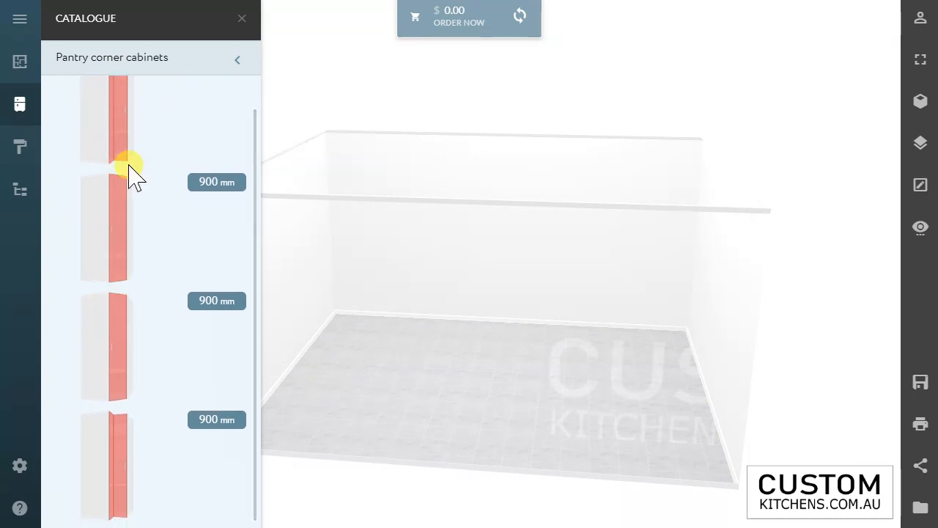
left_click(124, 65)
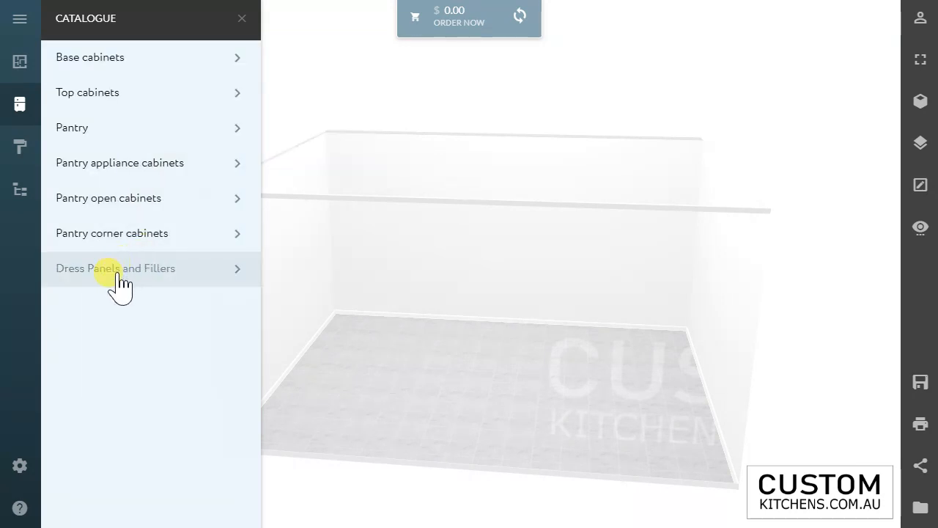
Step: Look through the base, top and pantry dress panels and the kicks under the catalogue's Dress Panels and Fillers
left_click(119, 273)
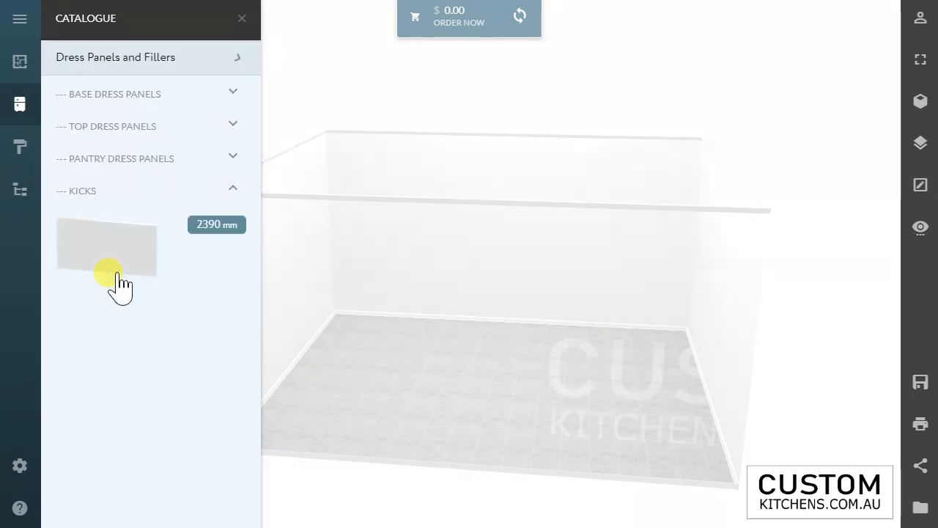
left_click(110, 99)
left_click(110, 99)
left_click(114, 129)
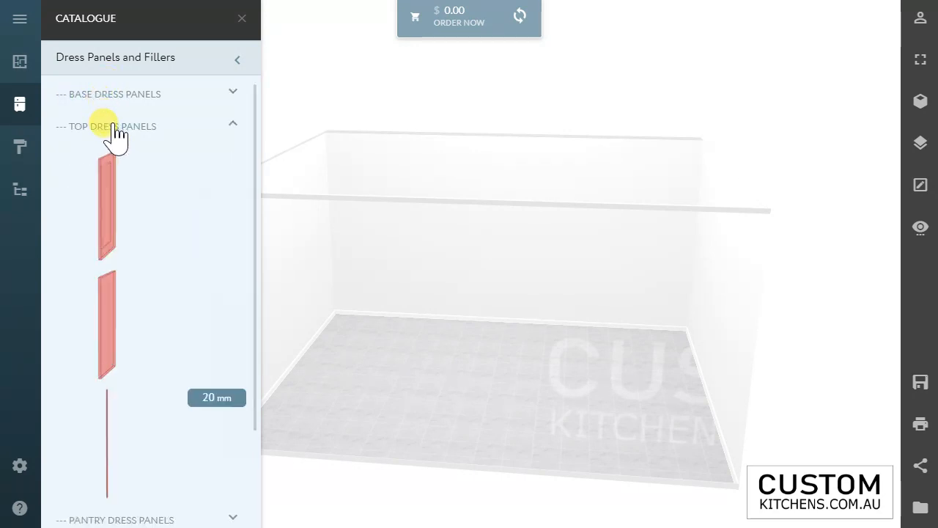
left_click(116, 131)
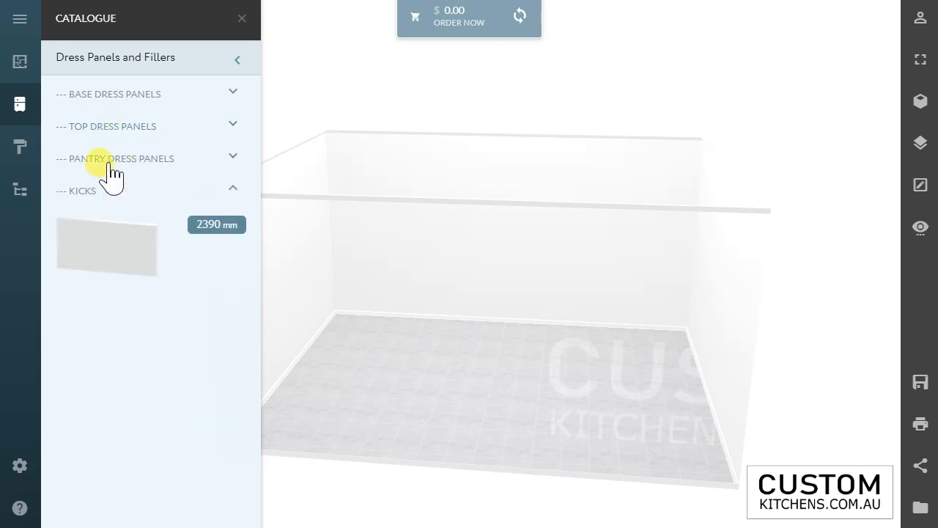
left_click(110, 167)
left_click(110, 168)
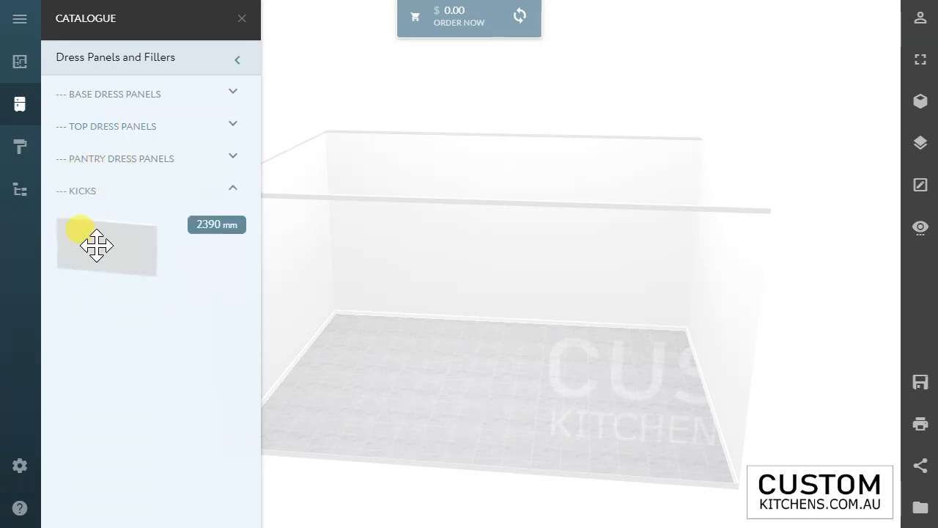
left_click(182, 61)
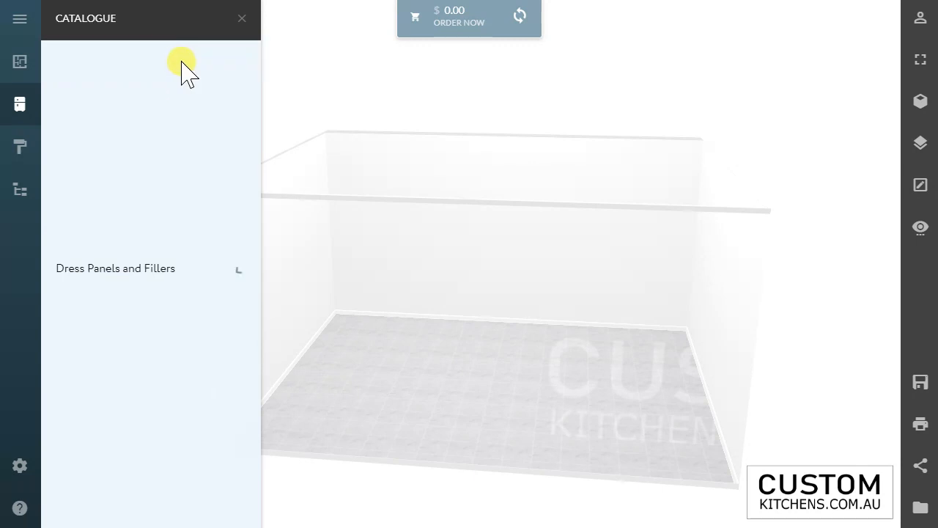
Step: Review the corner cabinets among the catalogue's base cabinets
left_click(94, 66)
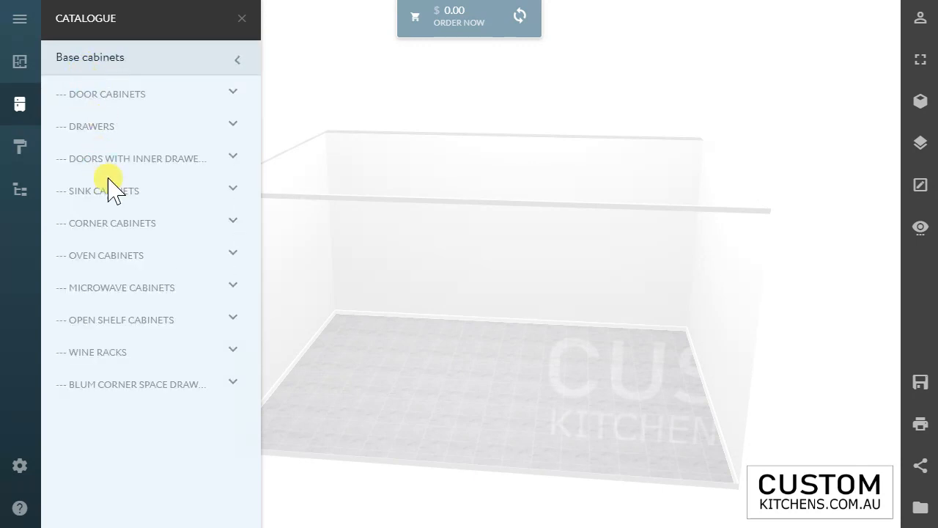
left_click(94, 235)
scroll(135, 329, "down", 3)
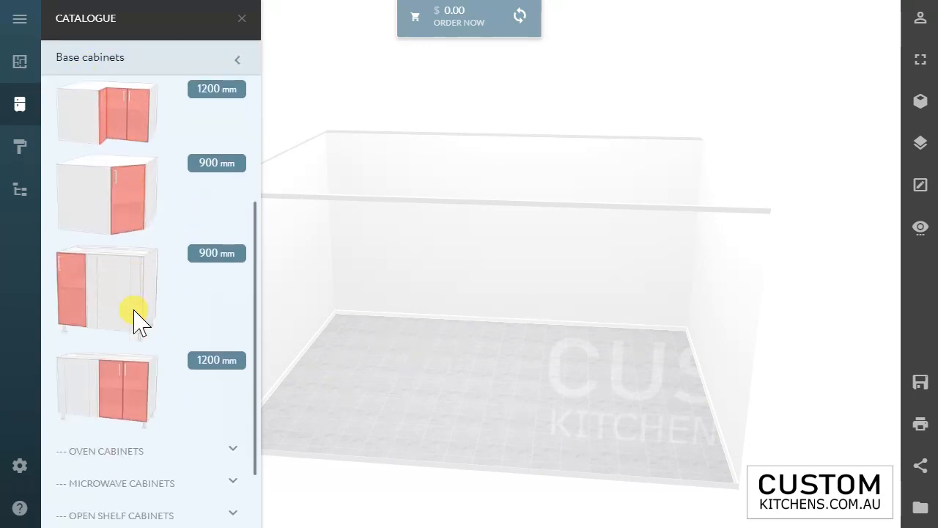
scroll(135, 321, "up", 5)
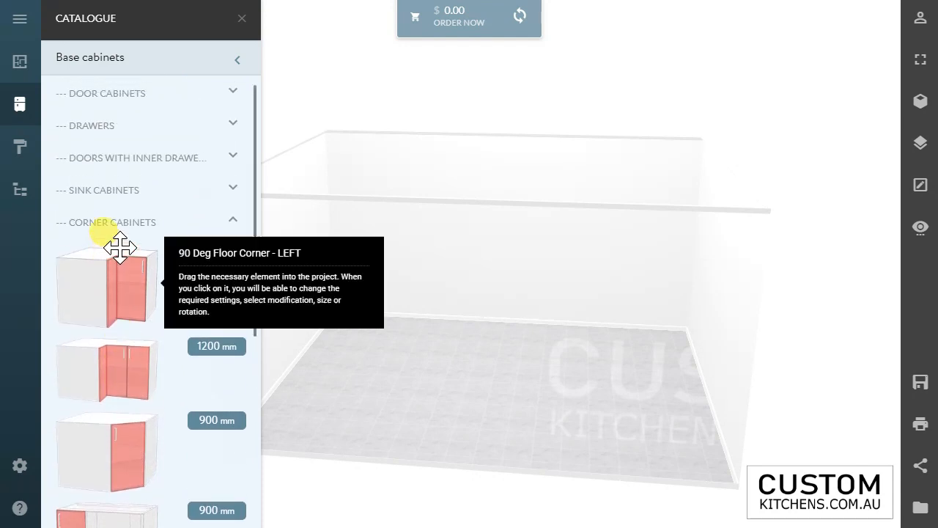
Step: Try placing the 900 mm left 90-degree floor corner cabinet in the room's back left corner, and delete it again
left_click_drag(134, 293, 347, 281)
left_click(369, 299)
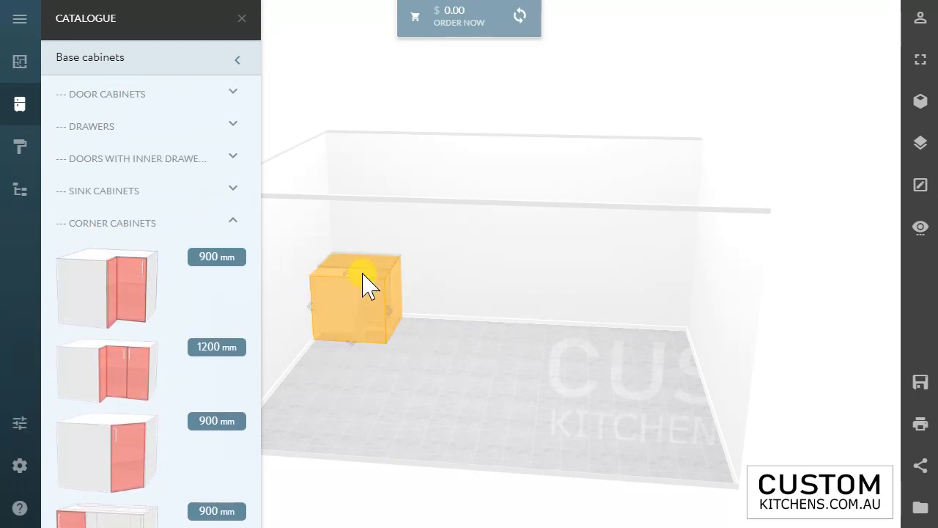
key("Delete")
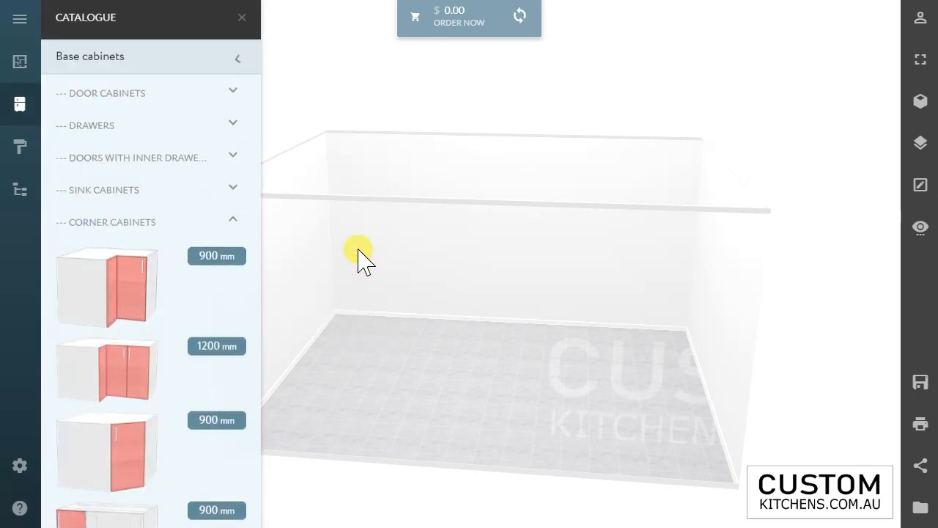
Step: Set the door type in the Doors, Handles materials to the flat poly door
left_click(26, 52)
left_click(20, 20)
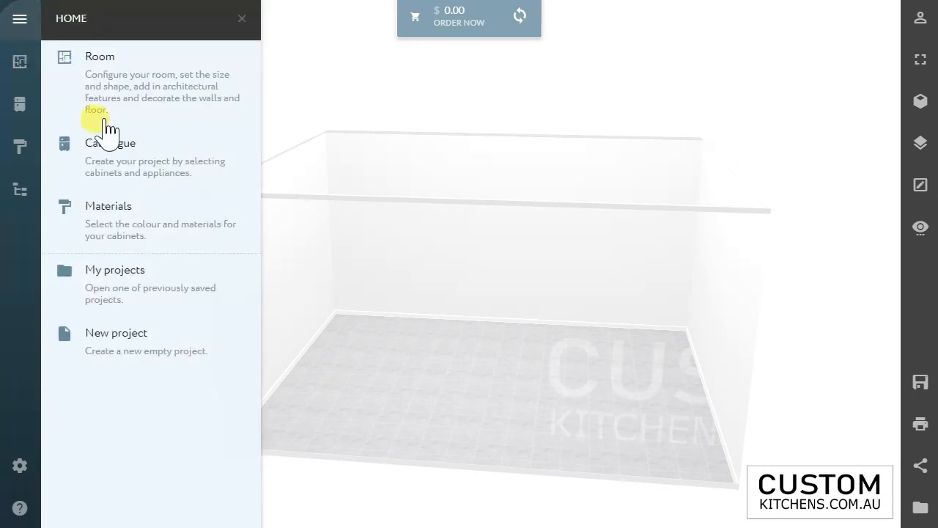
left_click(111, 233)
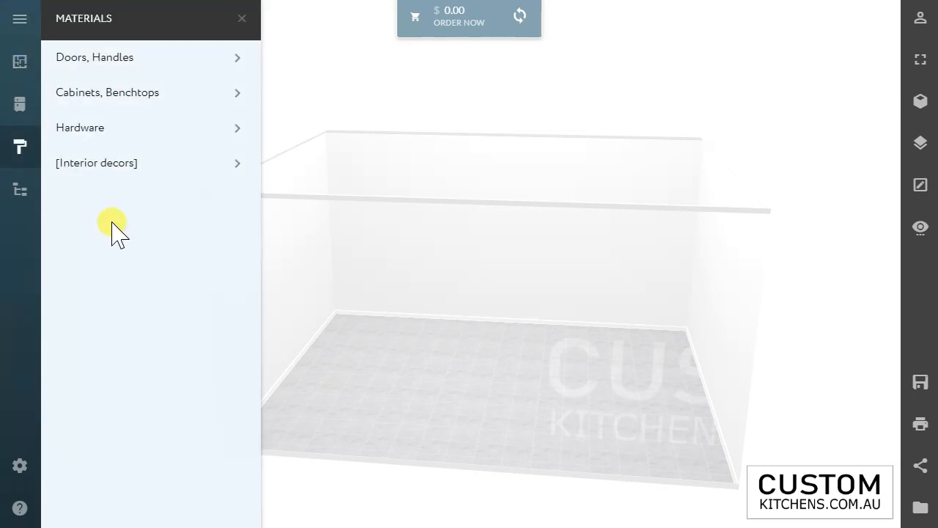
left_click(95, 57)
left_click(111, 218)
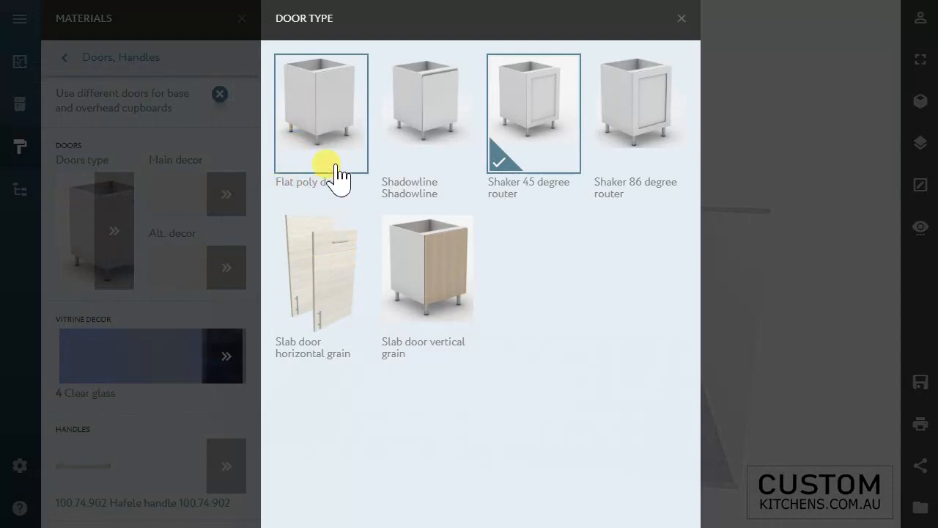
left_click(330, 133)
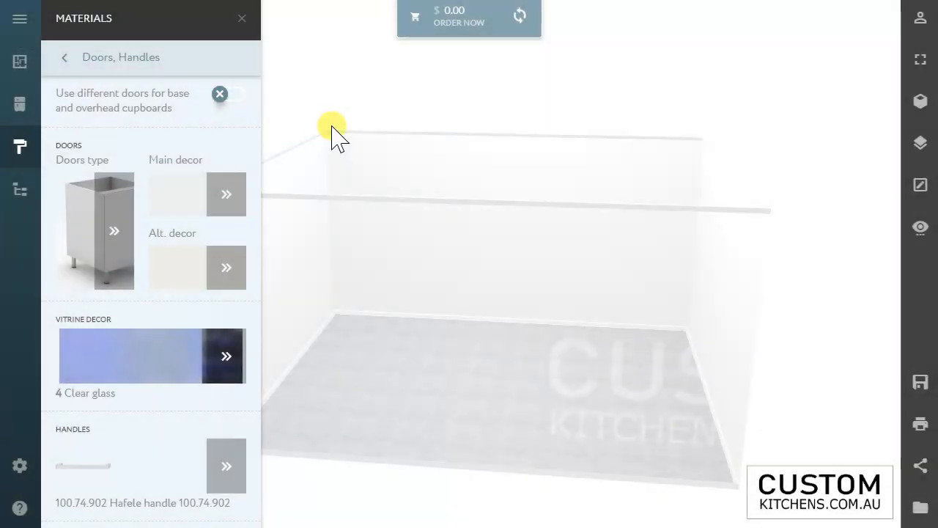
Step: Set the main door decor to natural white from the Paint Satin range
left_click(198, 197)
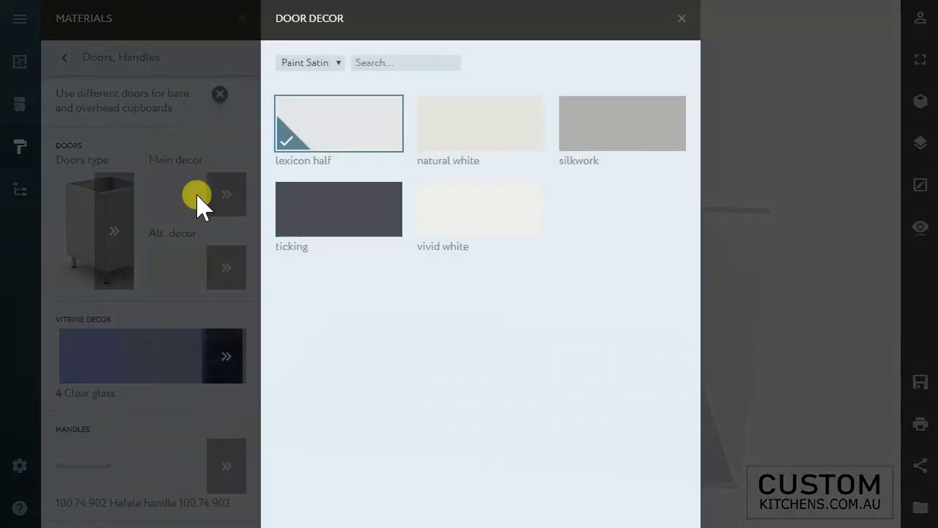
left_click(454, 140)
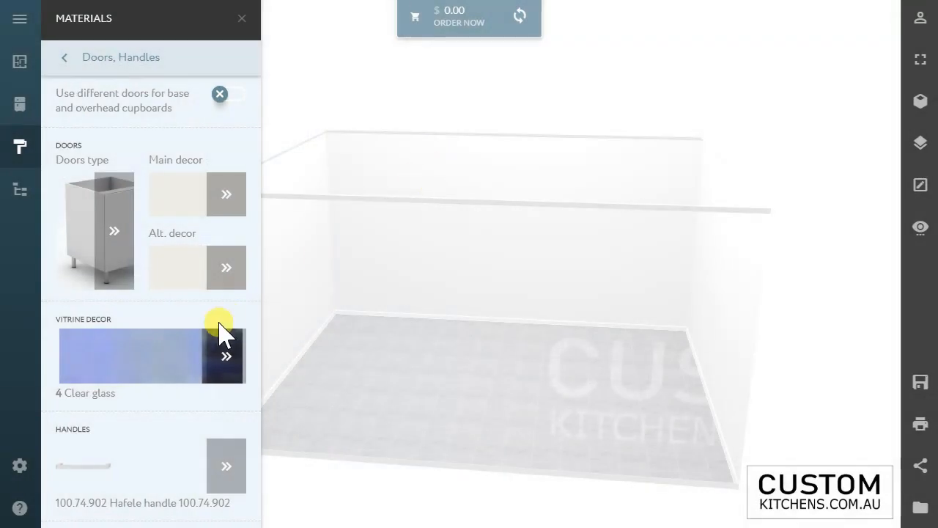
left_click(71, 58)
Step: Review the benchtop decor thicknesses and material ranges, and set the base cabinets' leg height to 150
left_click(98, 96)
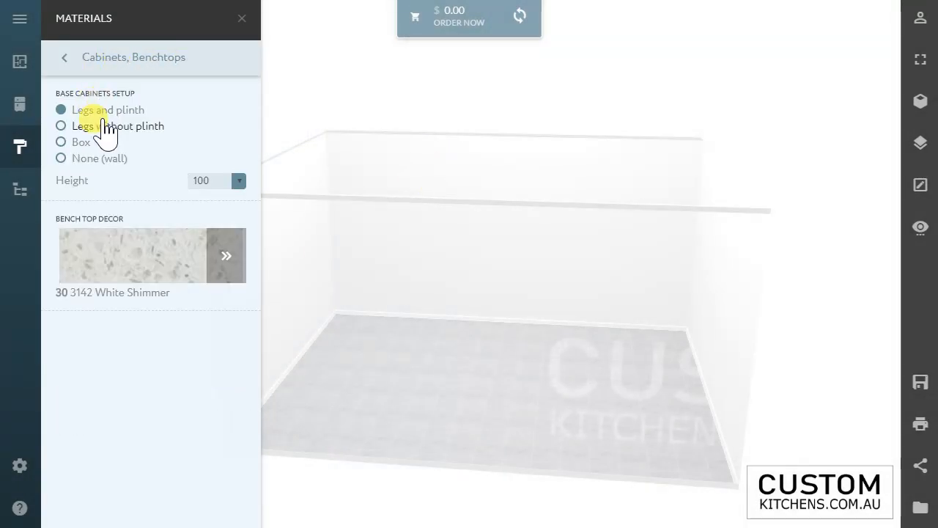
left_click(152, 275)
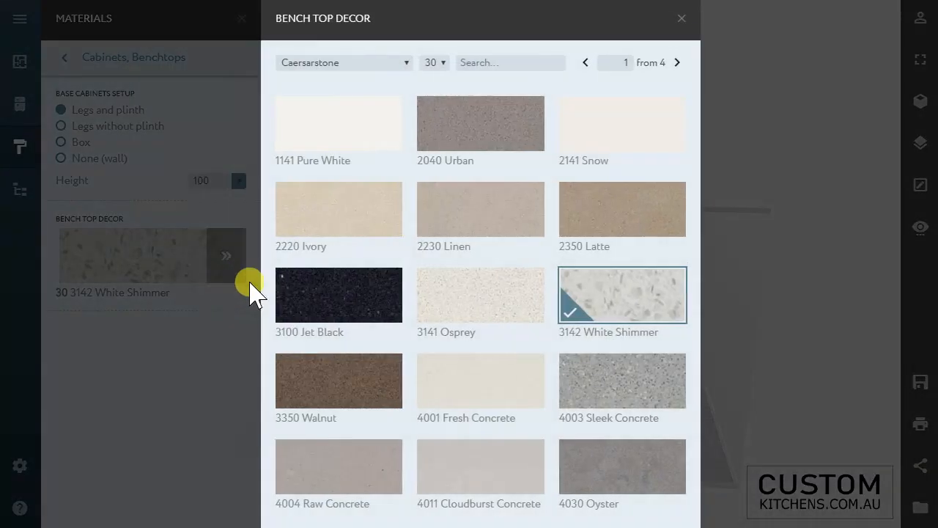
left_click(376, 61)
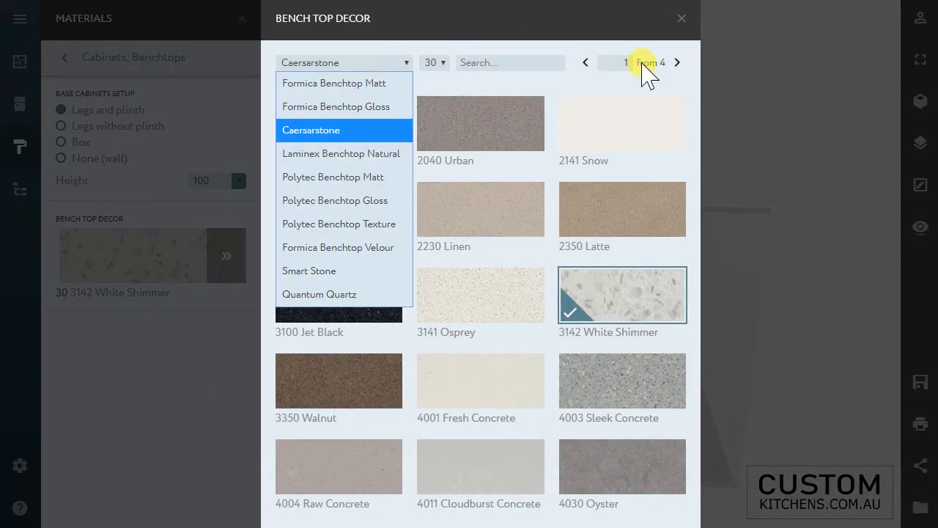
left_click(679, 18)
left_click(679, 18)
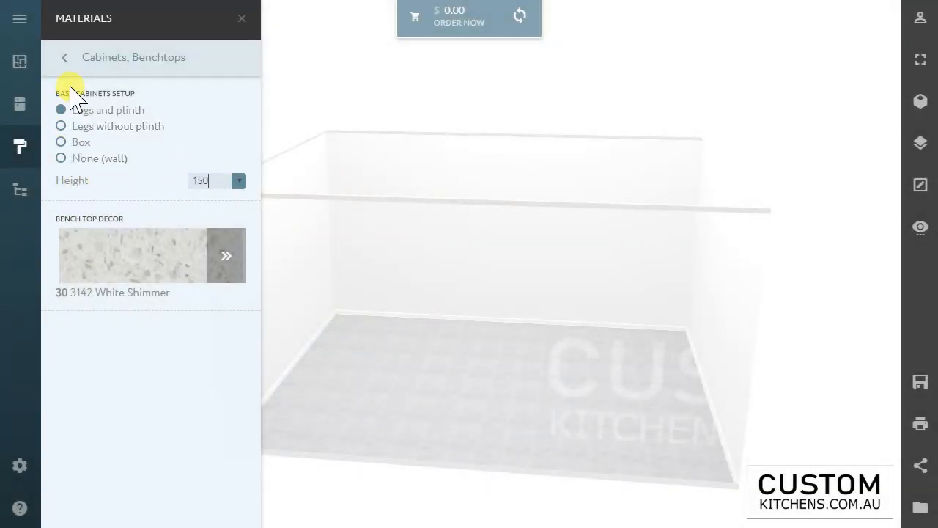
left_click(64, 58)
Step: In the Hardware materials, set the runners to Blum Metabox and the delivery and pickup location to NSW Armidale Depot
left_click(96, 129)
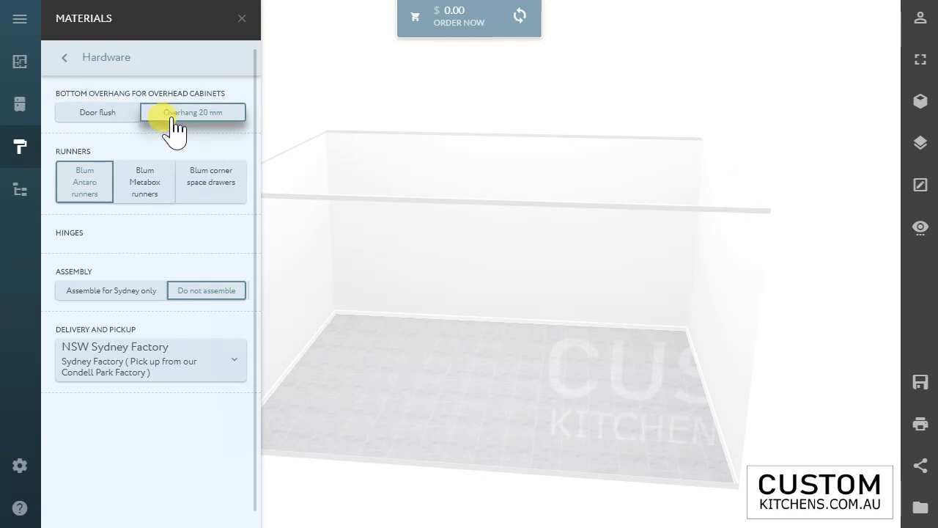
left_click(73, 173)
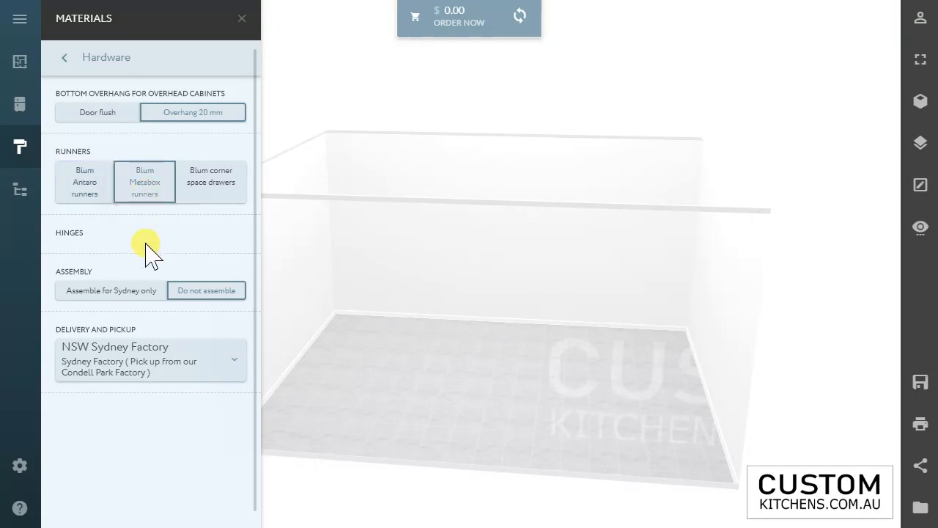
scroll(145, 245, "down", 1)
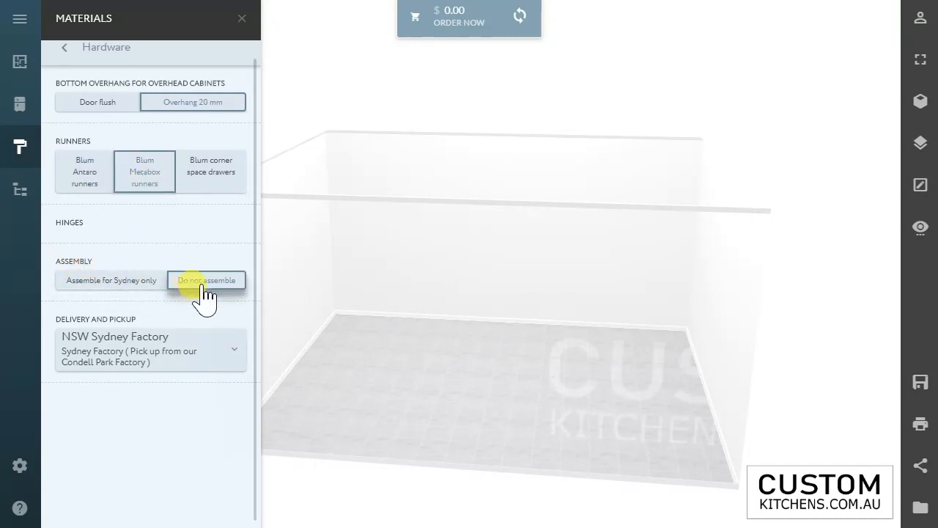
left_click(183, 359)
left_click(150, 448)
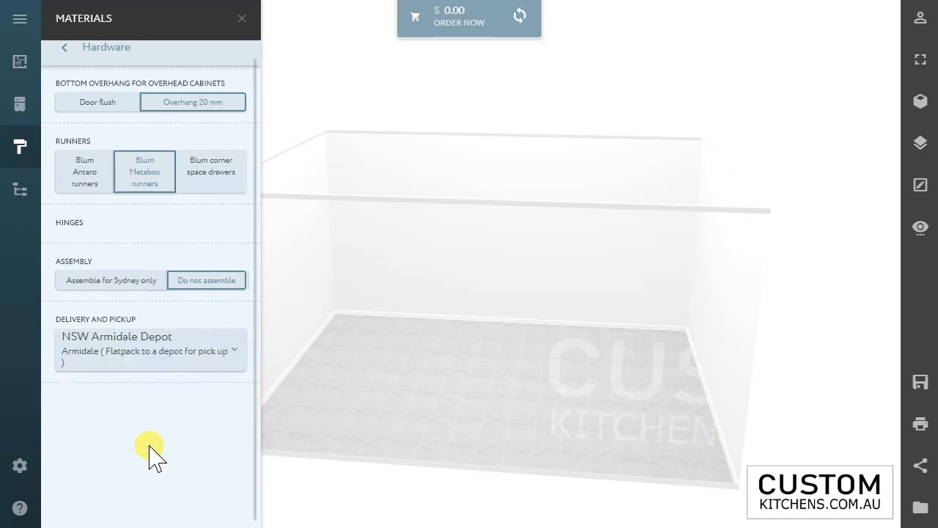
scroll(153, 418, "up", 1)
left_click(67, 58)
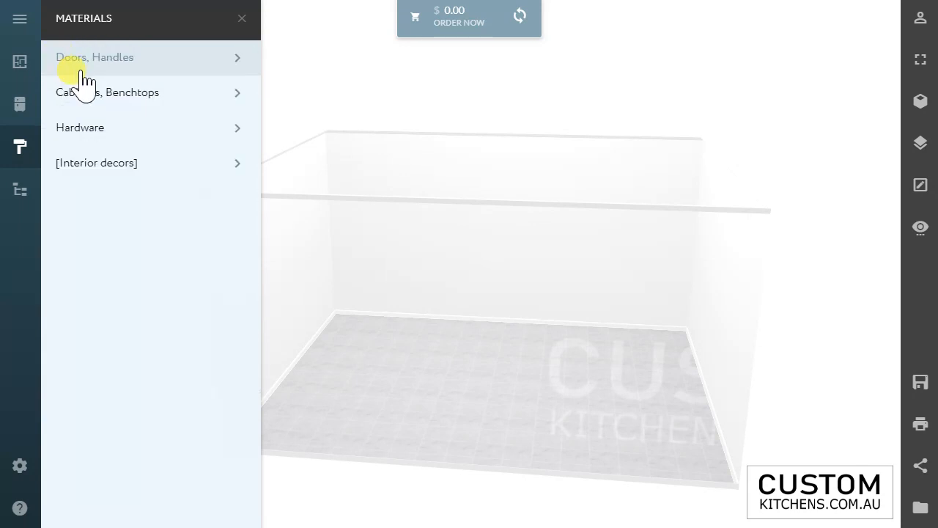
Step: Examine the Ceramic tiles and Floor ranges offered for the floor decor in the Interior decors
left_click(116, 136)
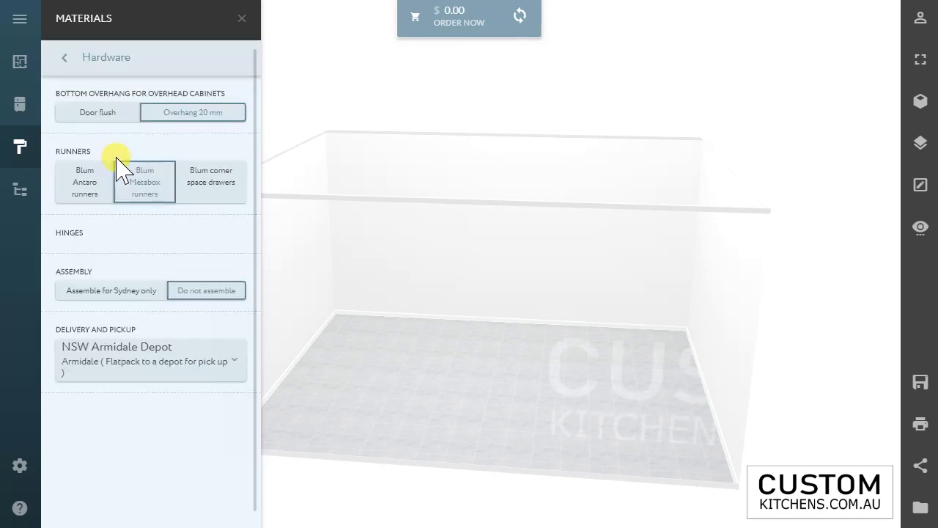
left_click(88, 59)
left_click(117, 167)
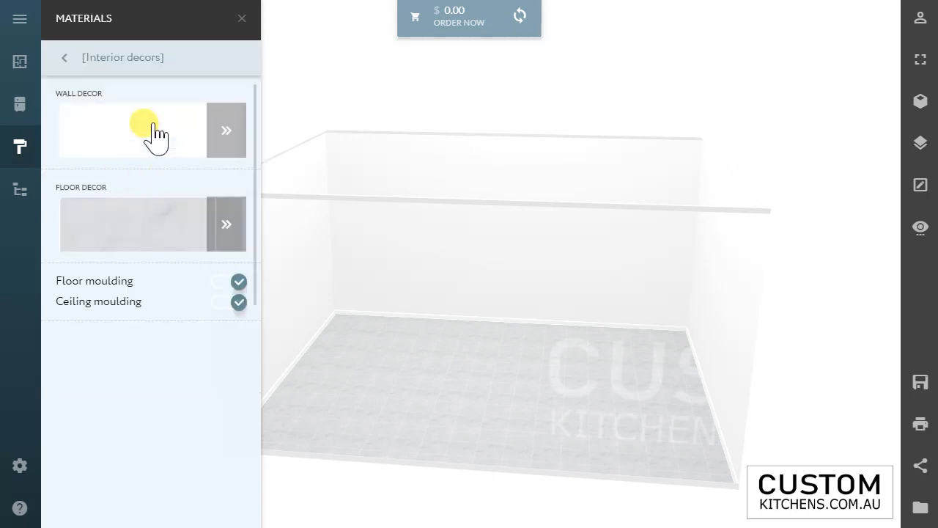
left_click(136, 221)
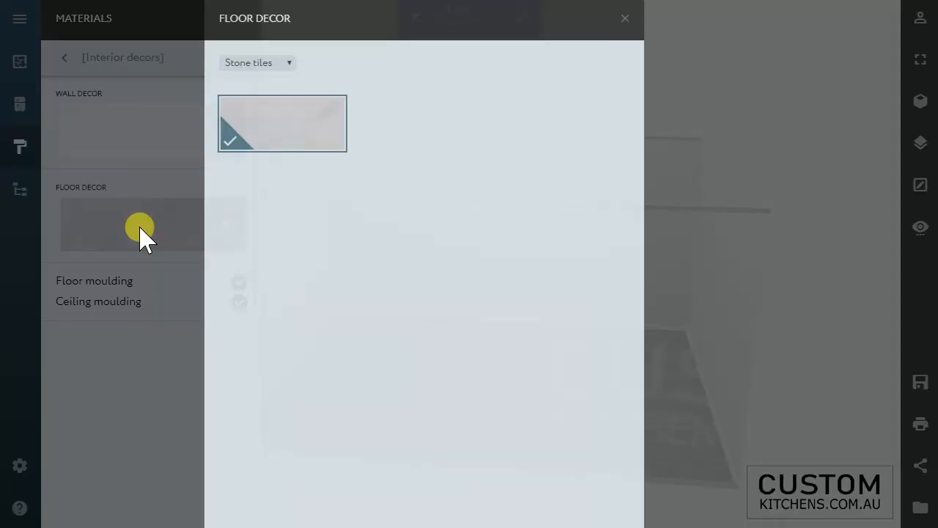
left_click(308, 63)
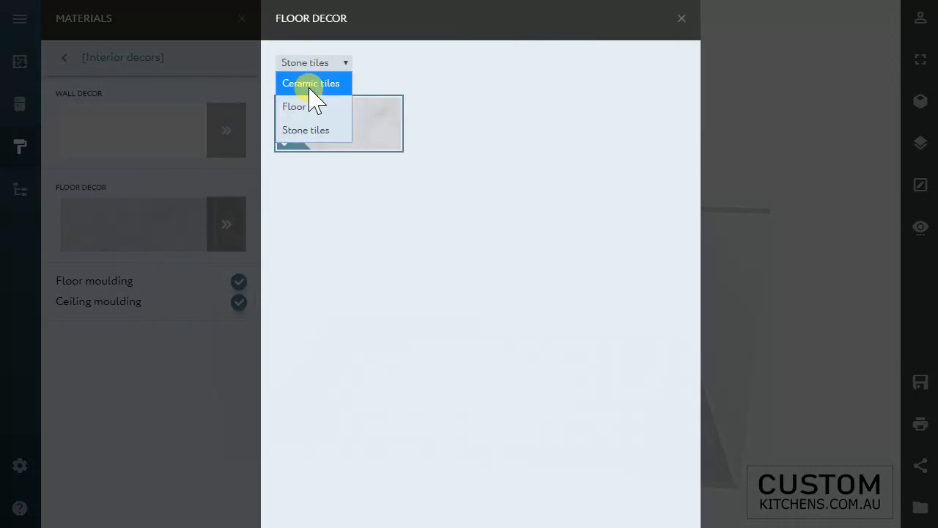
left_click(311, 82)
left_click(326, 64)
left_click(322, 107)
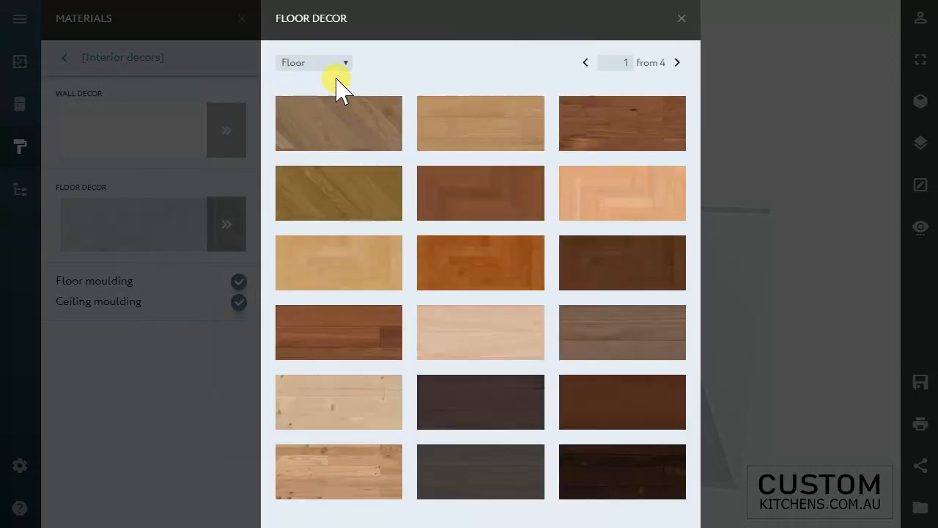
left_click(681, 18)
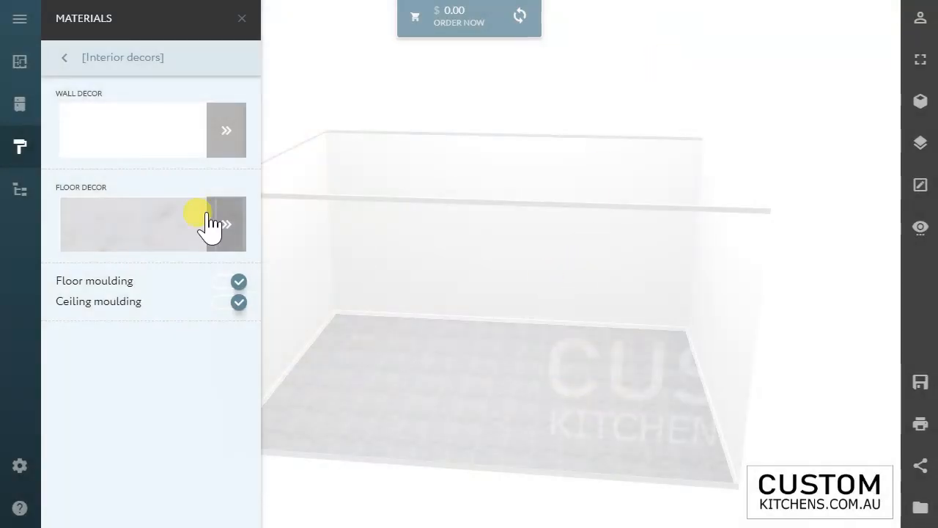
Step: Place the 900 mm 90-degree floor corner cabinet from the catalogue in the room's back left corner
left_click(242, 18)
left_click(21, 64)
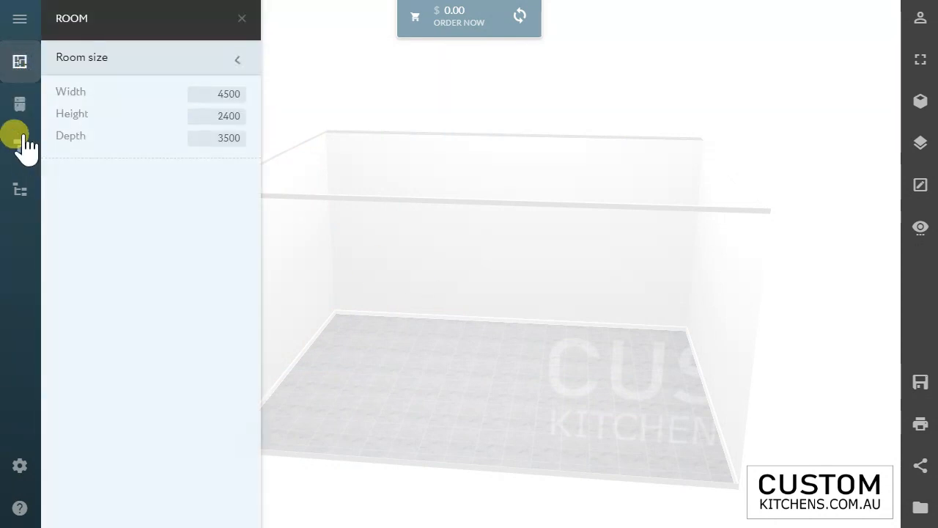
left_click(19, 106)
left_click_drag(124, 282, 360, 268)
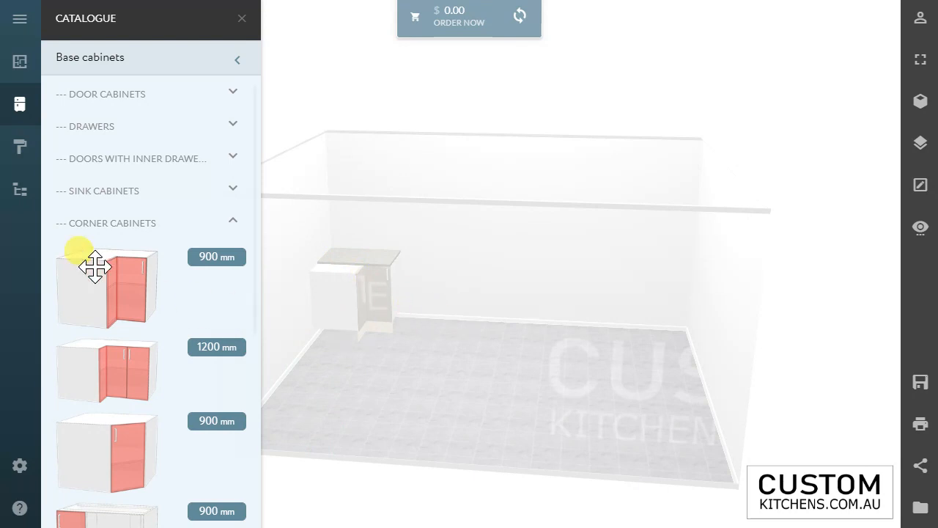
Step: Place the 600 mm oven cabinet against the left wall beside the corner cabinet and check its settings
left_click(97, 225)
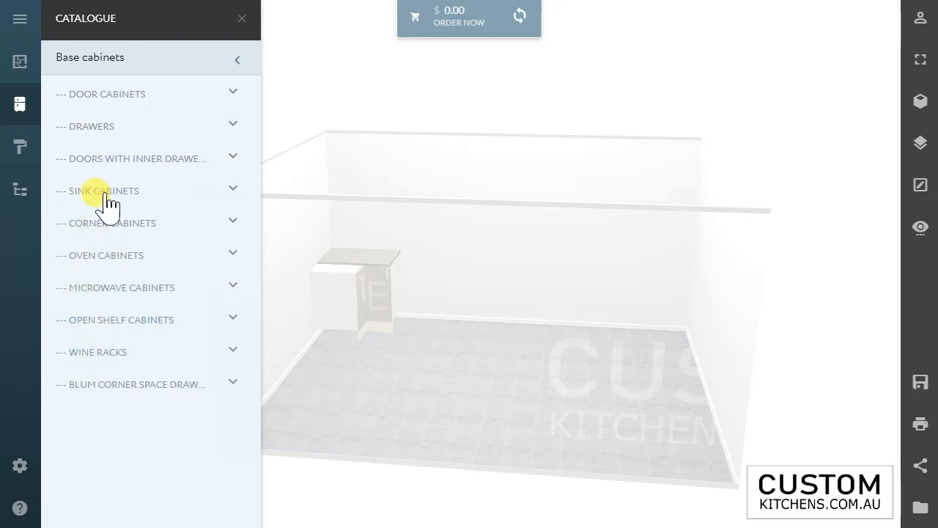
left_click(101, 258)
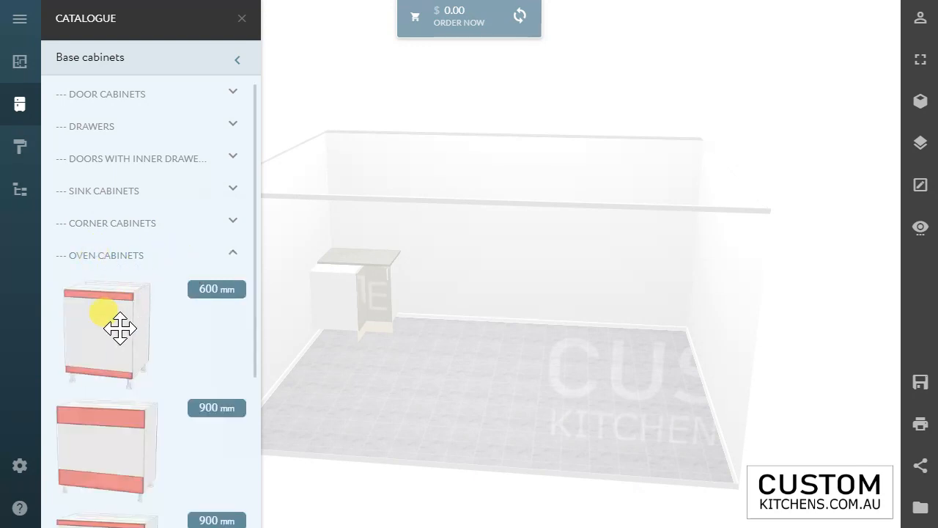
left_click_drag(119, 329, 305, 318)
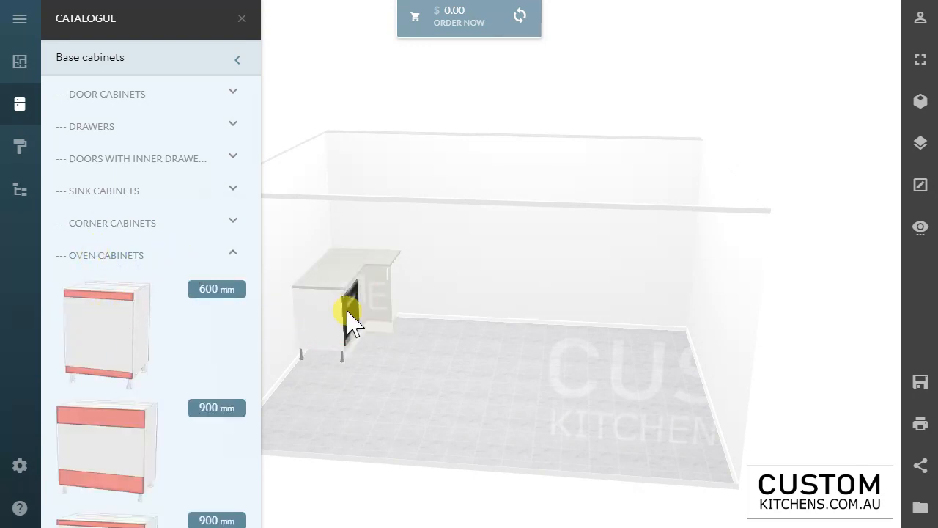
left_click(349, 318)
scroll(385, 309, "down", 2)
scroll(346, 345, "up", 2)
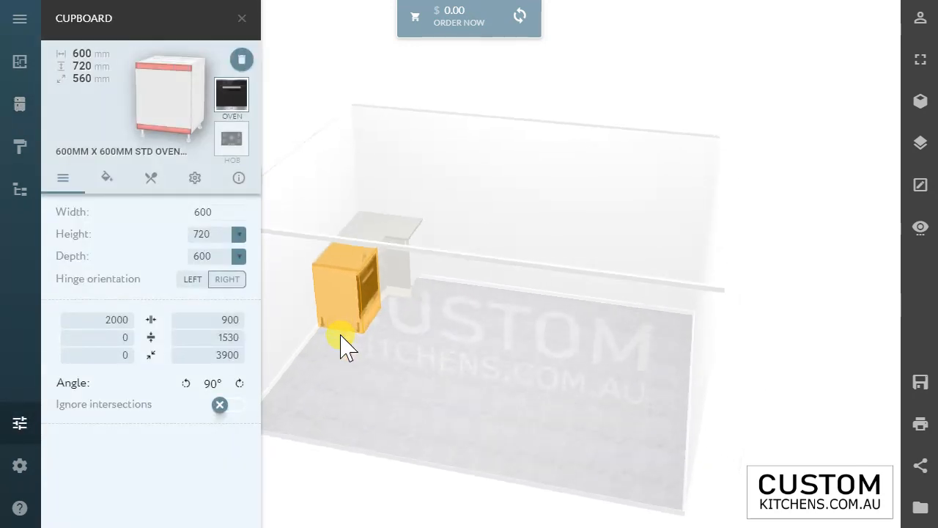
left_click(405, 279)
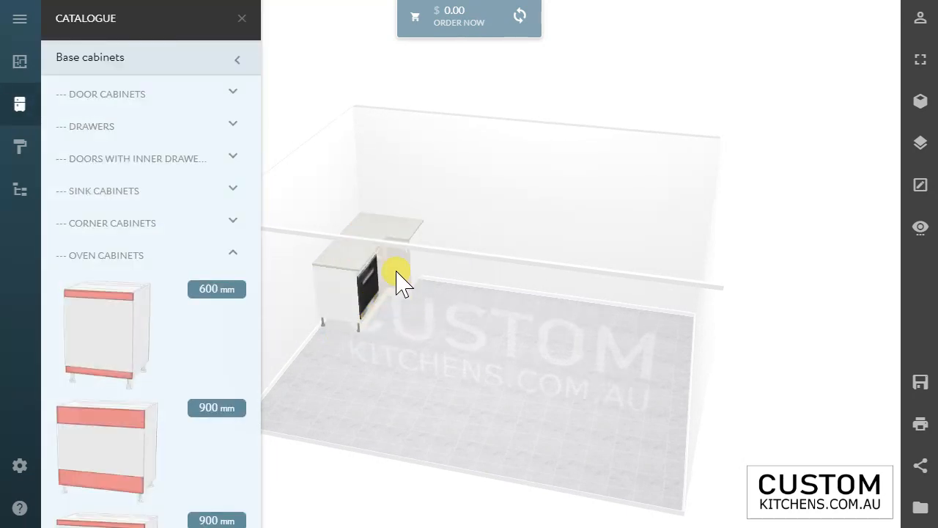
Step: Switch the room to the line-drawing display with dimensions and inspect the placed cabinets
left_click(922, 108)
scroll(376, 260, "down", 1)
scroll(387, 262, "up", 2)
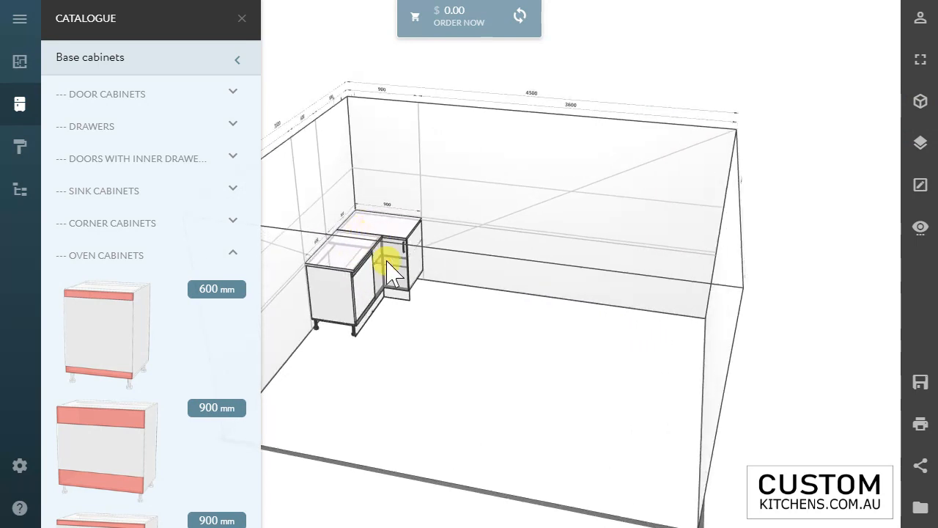
scroll(386, 262, "up", 2)
scroll(373, 287, "down", 1)
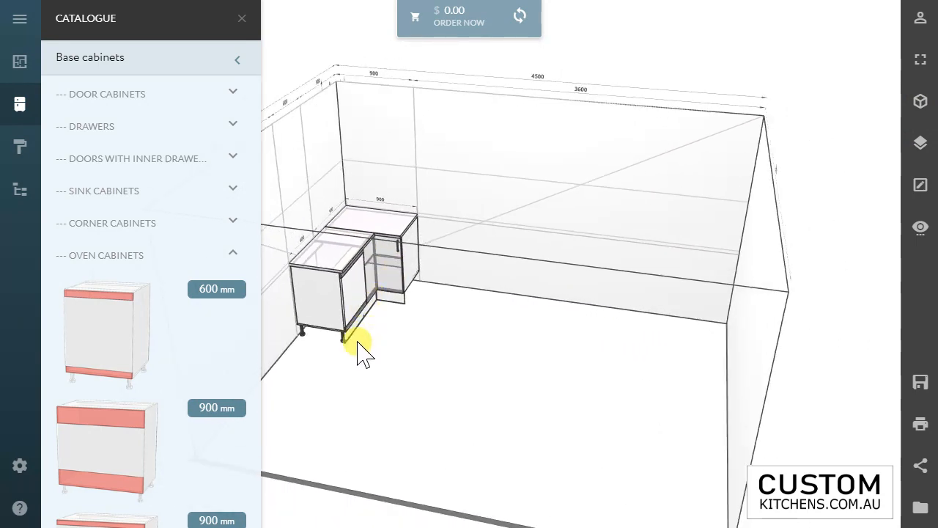
Step: Place the 400 mm one-door floor cabinet next to the oven cabinet and set its hinge orientation to left
left_click(99, 94)
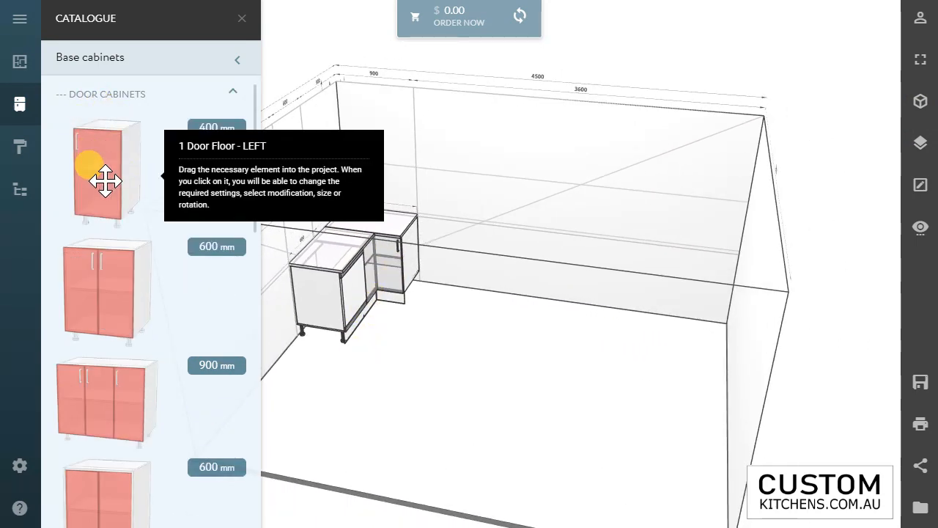
left_click_drag(106, 180, 294, 320)
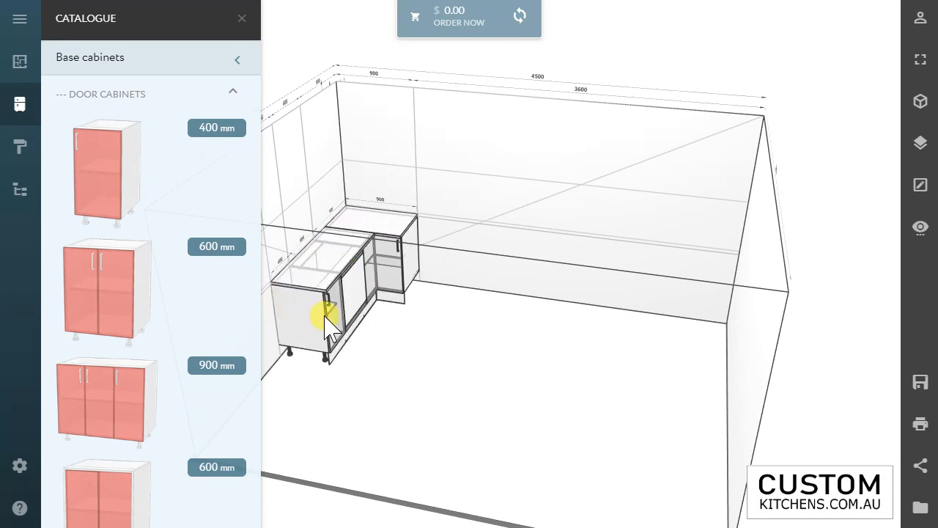
left_click(324, 317)
left_click(320, 319)
left_click(317, 317)
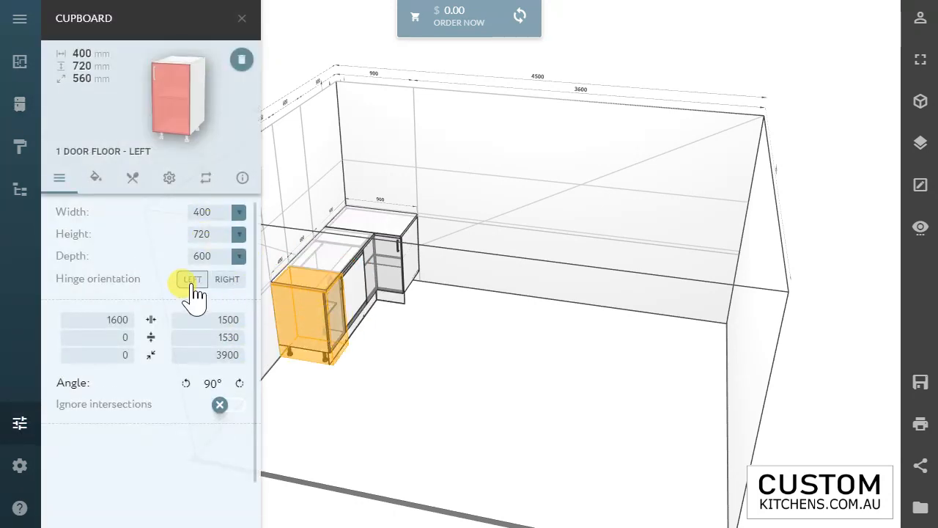
left_click(440, 359)
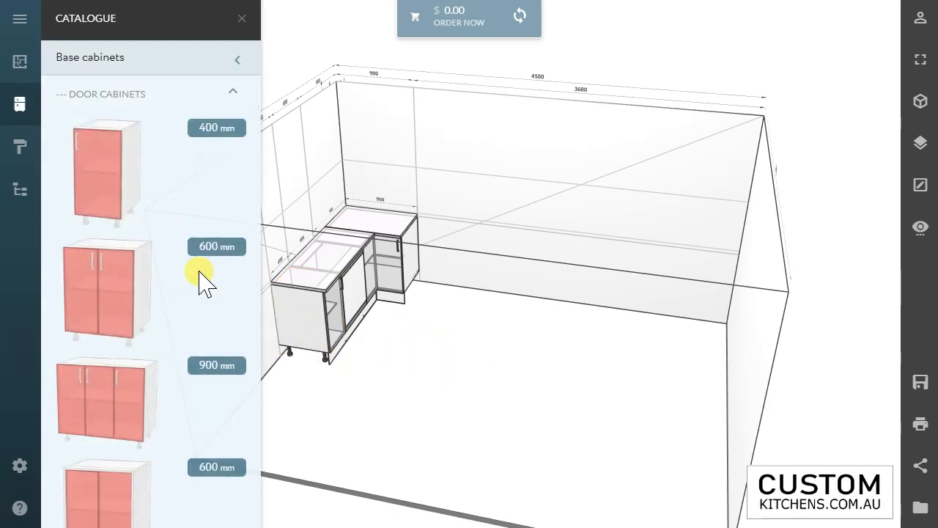
Step: Place the flat tall panel from the pantry dress panels against the open end of the 400 mm door cabinet
left_click(102, 63)
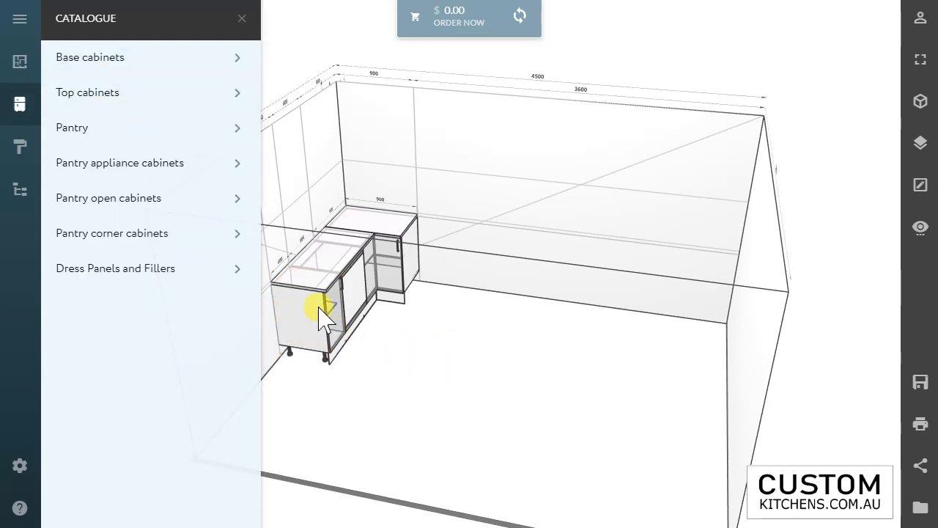
left_click(320, 317)
left_click_drag(628, 307, 425, 216)
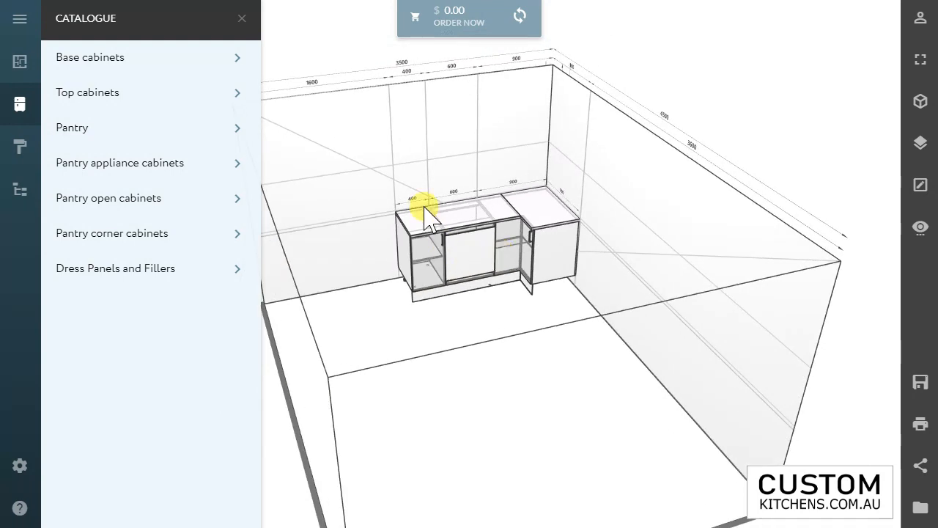
scroll(394, 195, "up", 5)
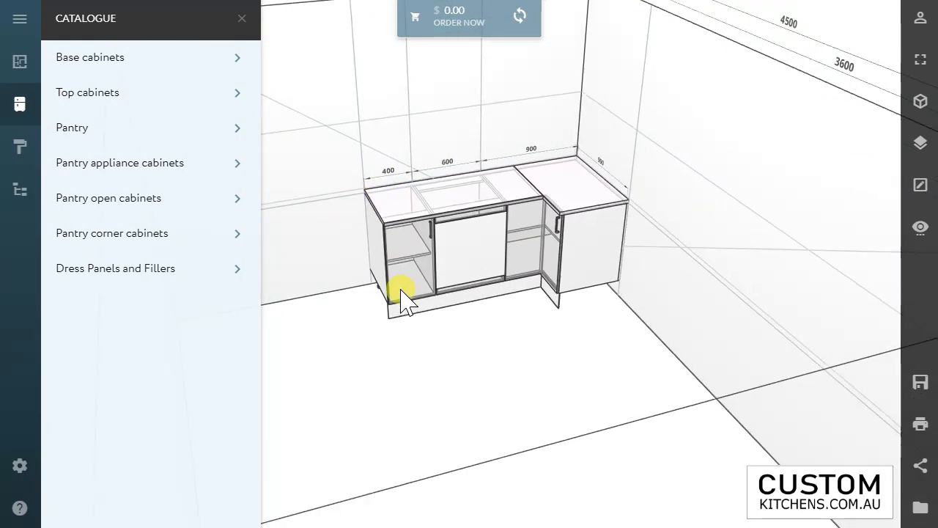
scroll(400, 293, "down", 3)
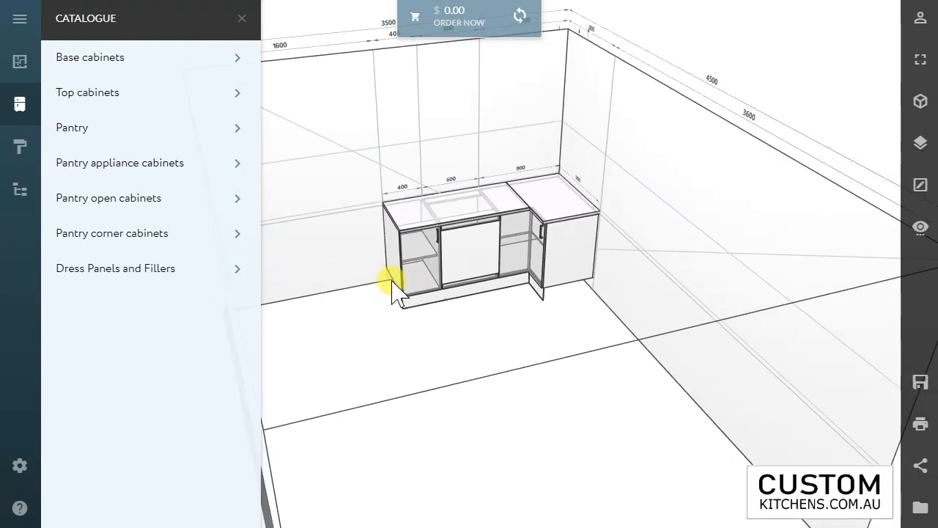
left_click(120, 276)
left_click(126, 161)
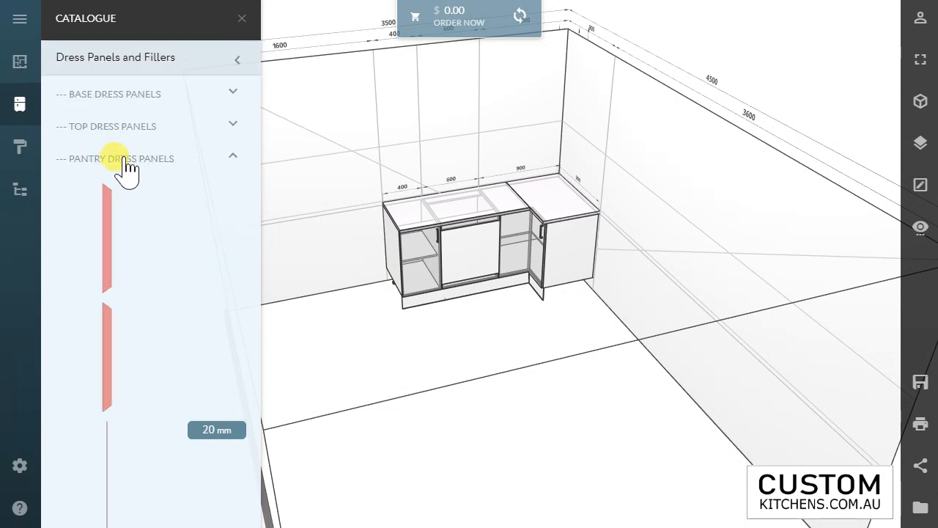
left_click_drag(105, 225, 398, 217)
left_click(390, 208)
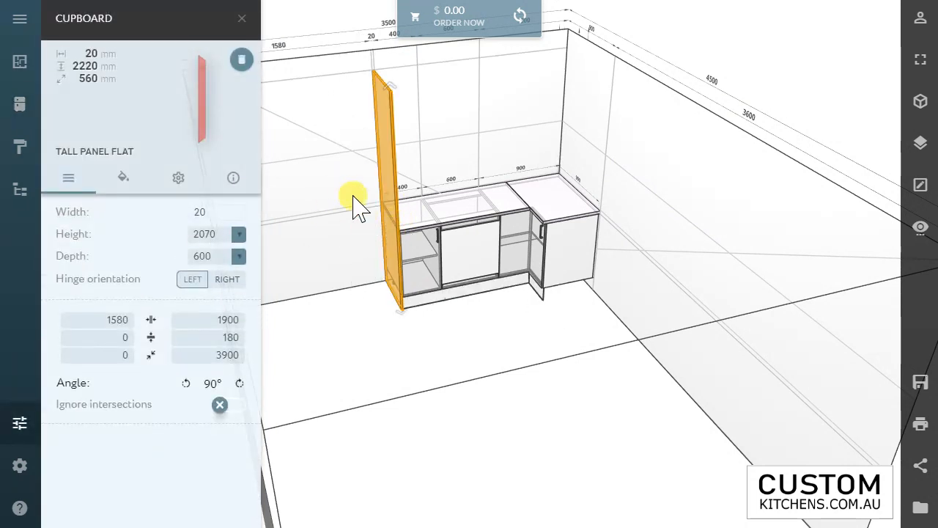
left_click(356, 203)
left_click(109, 98)
left_click(110, 160)
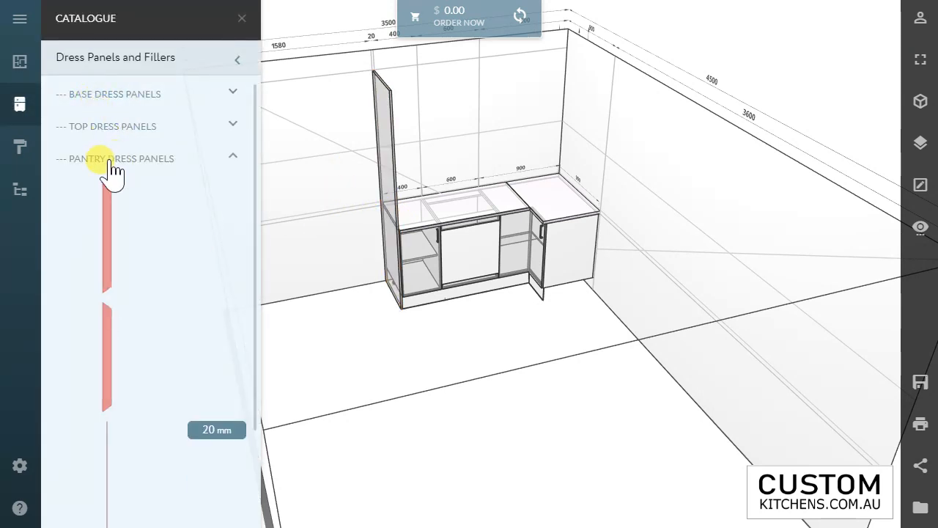
left_click(109, 167)
left_click(106, 131)
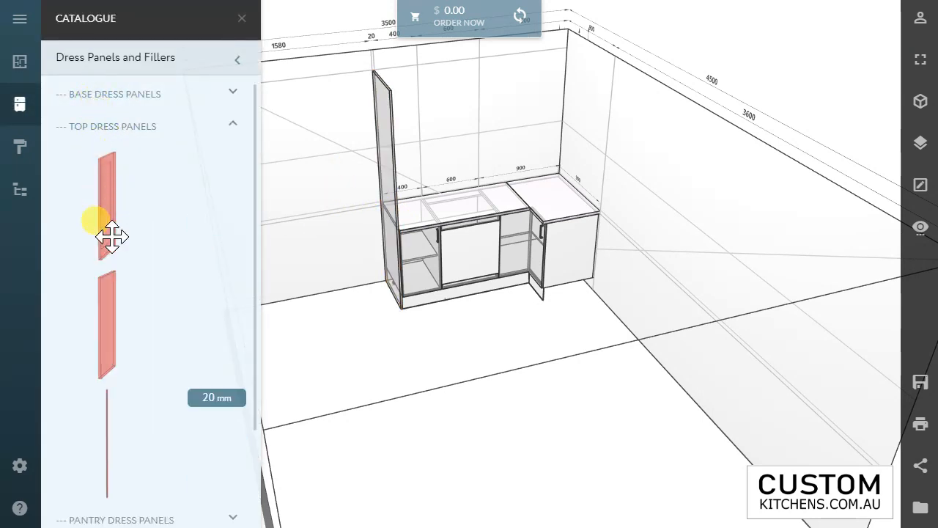
left_click(110, 128)
Step: Place the 600 mm two-door fridge cabinet from the top door cabinets high on the wall, against the open side of the tall panel
left_click(99, 60)
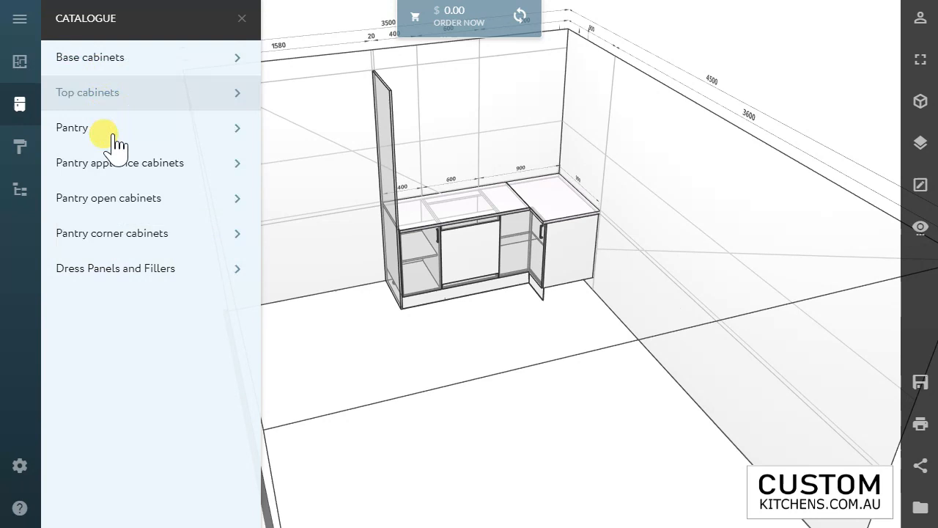
left_click(106, 101)
left_click(114, 95)
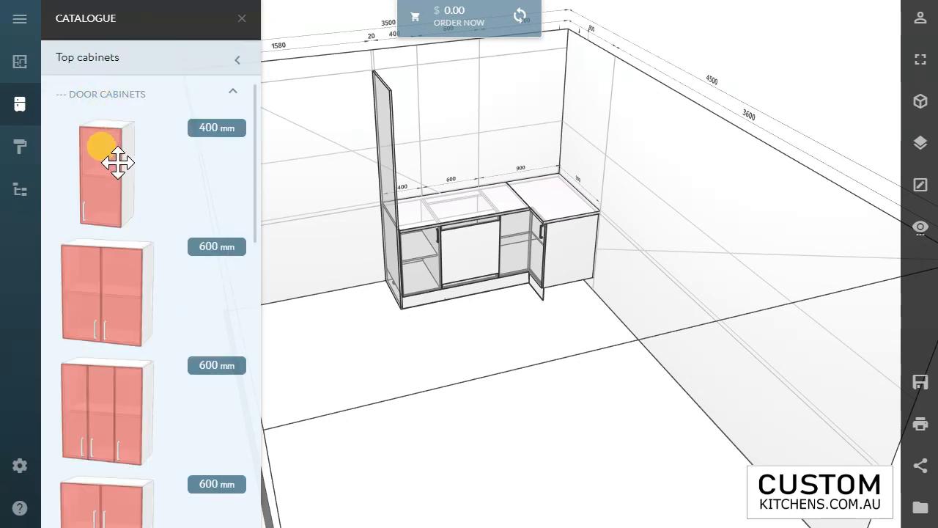
left_click(112, 95)
left_click(121, 101)
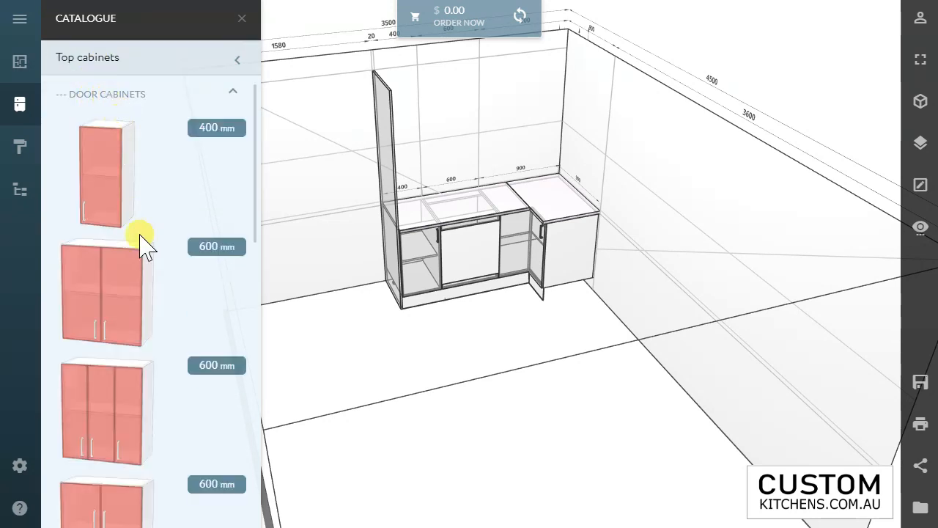
scroll(142, 249, "down", 5)
scroll(111, 357, "down", 1)
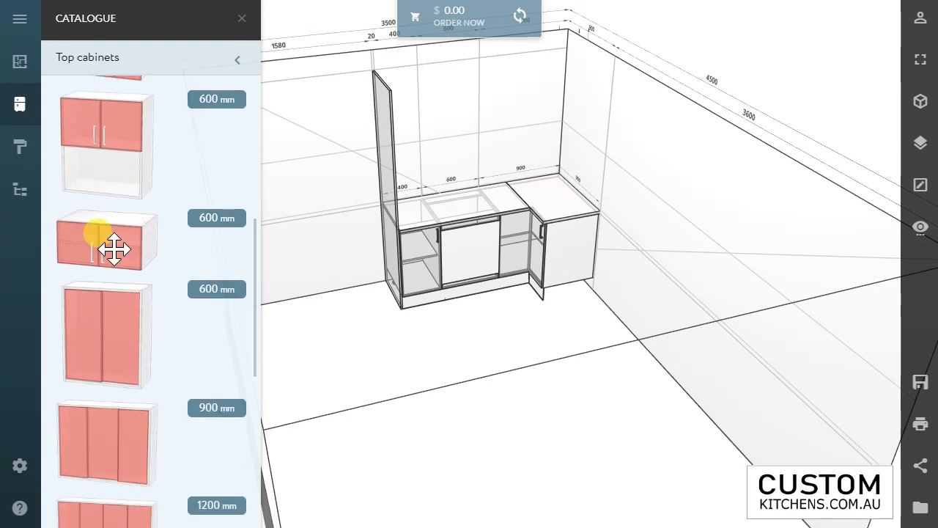
left_click_drag(110, 247, 369, 92)
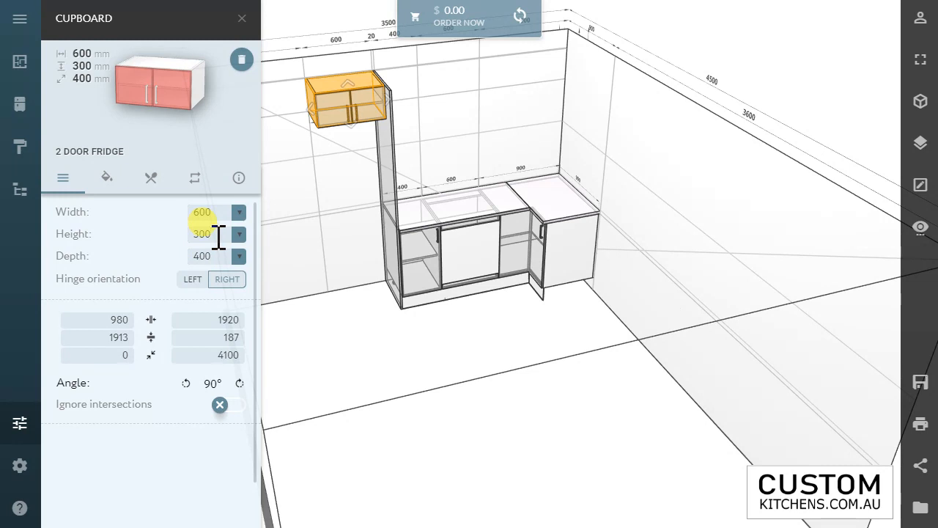
Step: Set the fridge cabinet's height to 400 mm, its distance from the floor to 1820 mm and its distance from the wall behind to 150 mm
type("0")
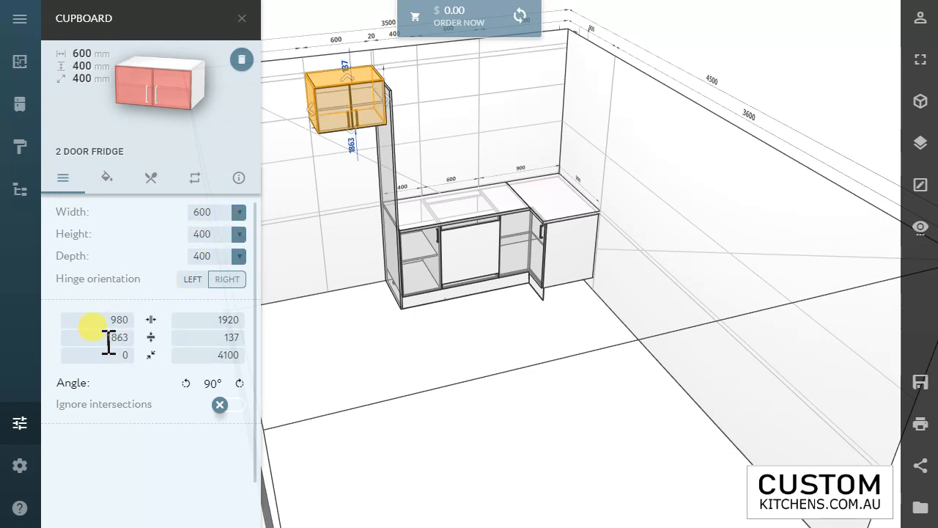
type("1800")
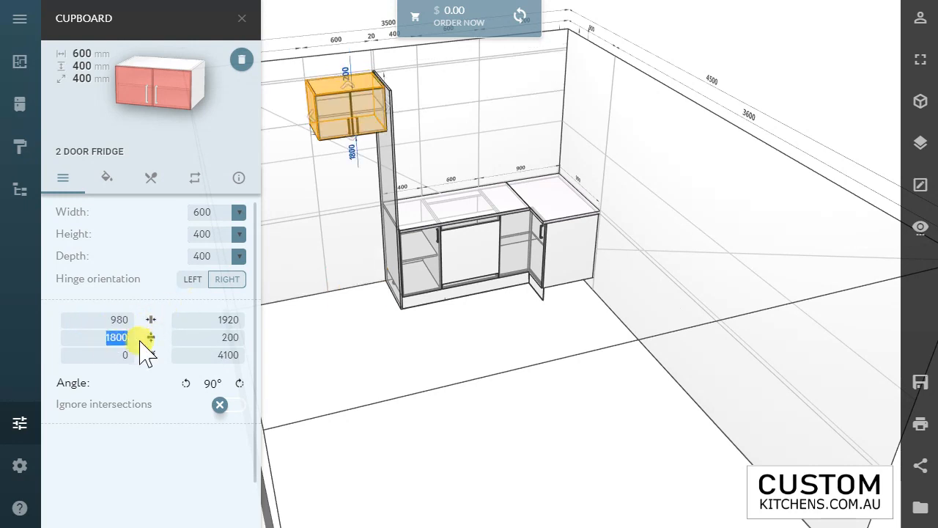
type("1820")
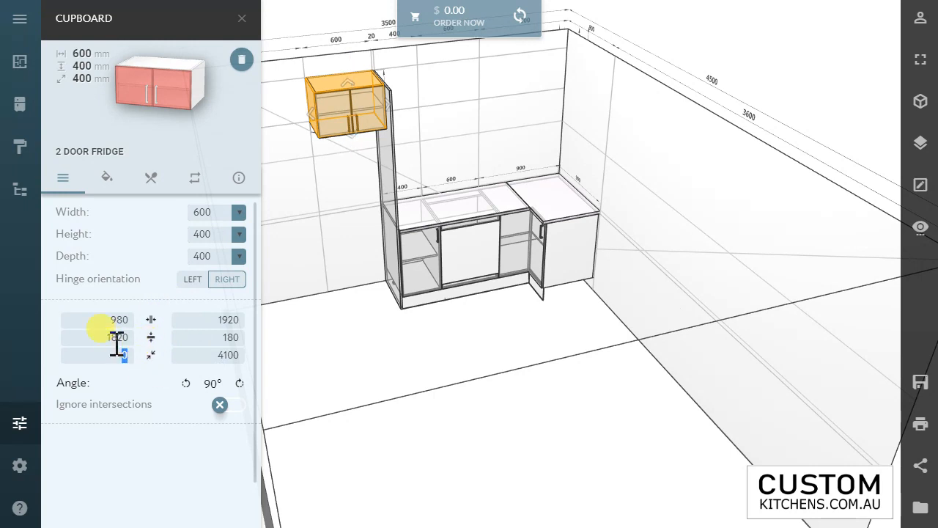
type("750")
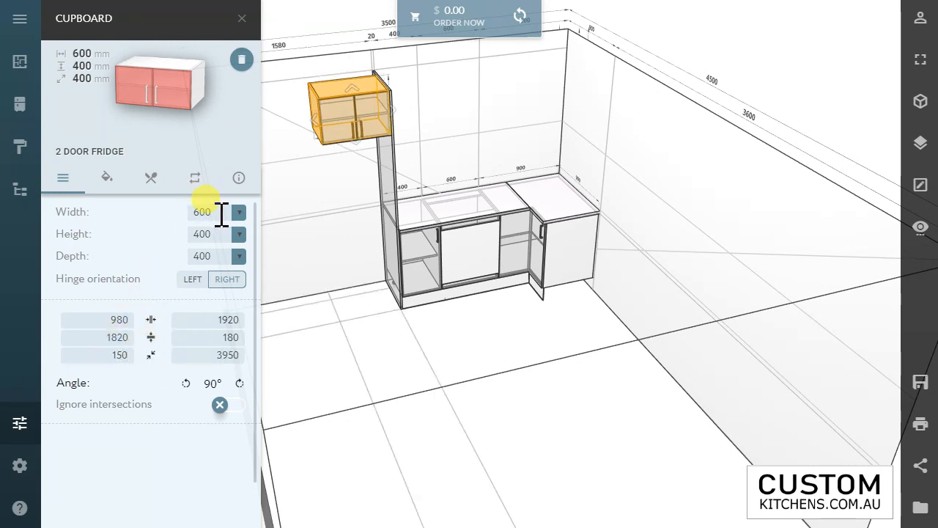
Step: Widen the fridge cabinet to 900 mm and reposition it against the tall panel, 150 mm out from the wall behind
left_click(198, 211)
type("900")
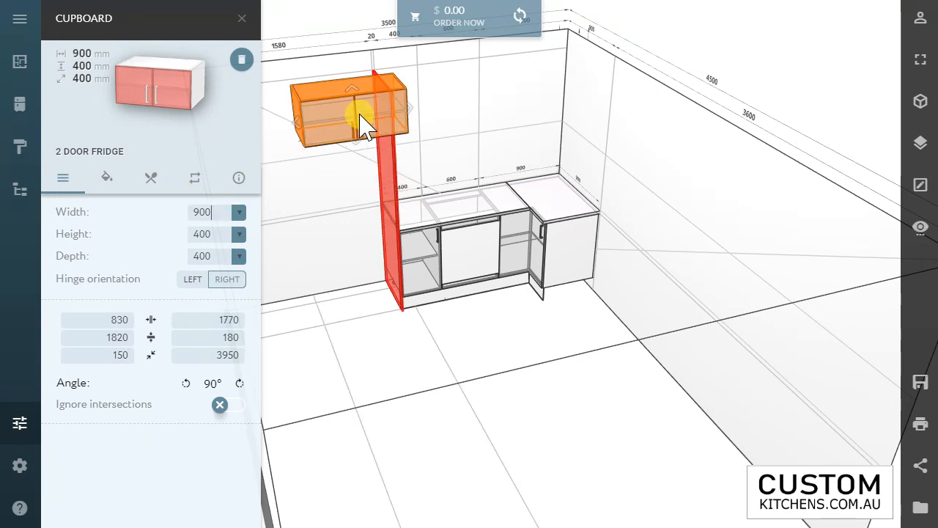
mouse_move(360, 123)
left_mouse_down()
mouse_move(308, 130)
mouse_move(345, 120)
left_mouse_up()
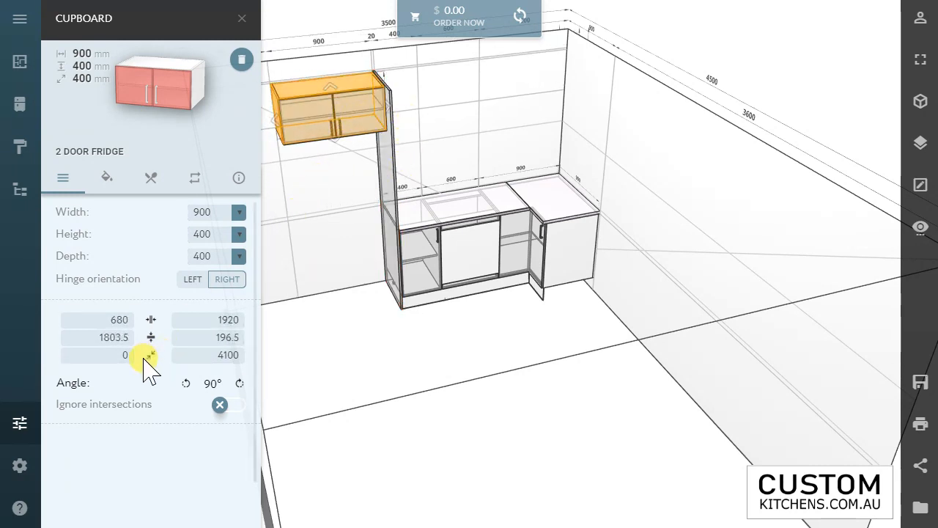
type("150")
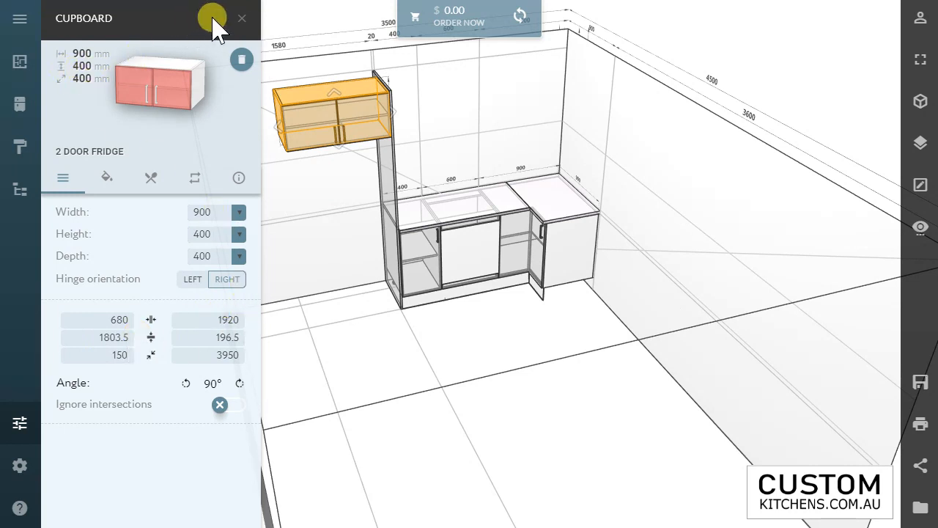
left_click(241, 19)
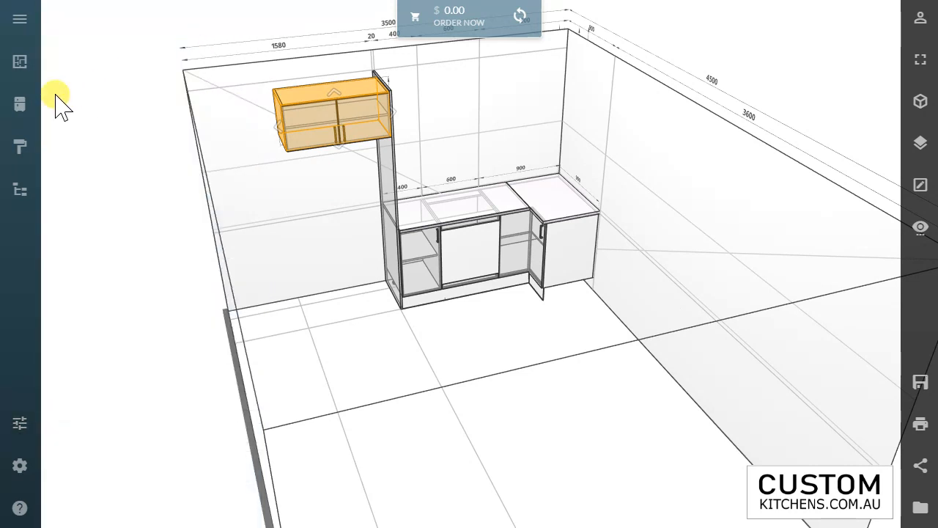
Step: Place a second flat tall panel from the pantry dress panels at the open end of the fridge cabinet
left_click(20, 107)
left_click(102, 64)
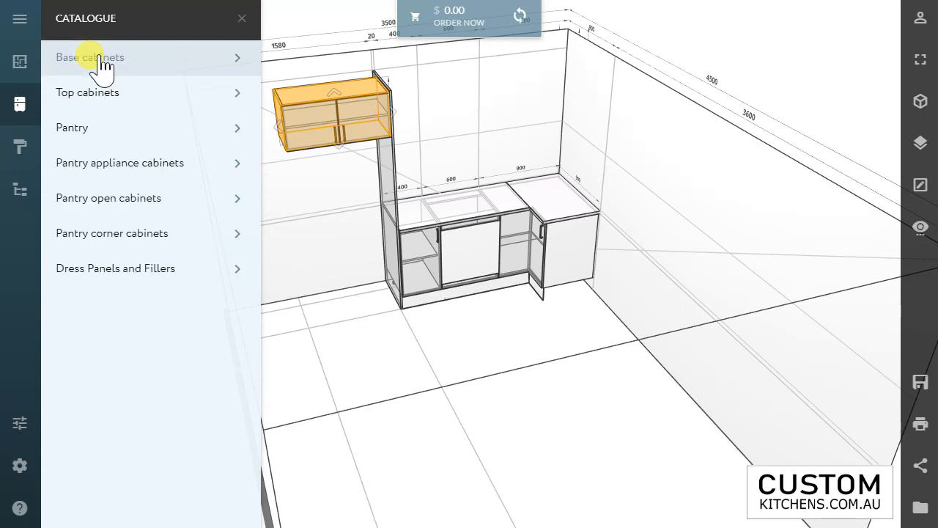
left_click(90, 279)
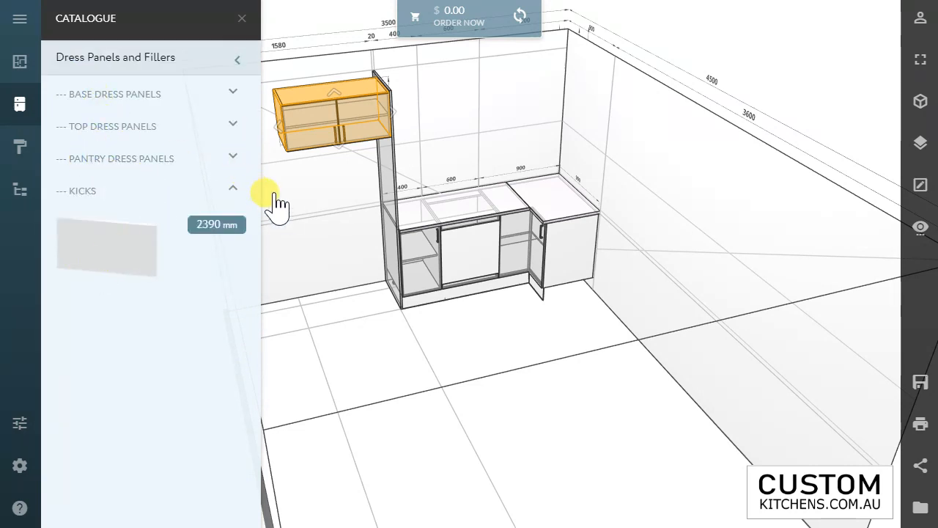
left_click(131, 161)
left_click_drag(117, 233, 295, 243)
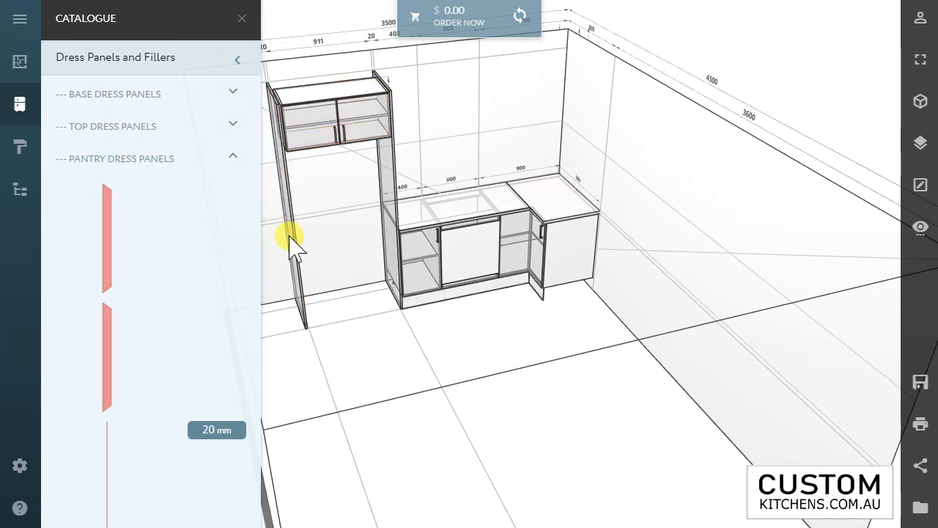
Step: Move the second tall panel against the fridge cabinet's side by setting its distance from the wall's open end to 660 mm
left_click(290, 236)
scroll(279, 99, "down", 3)
scroll(283, 103, "up", 5)
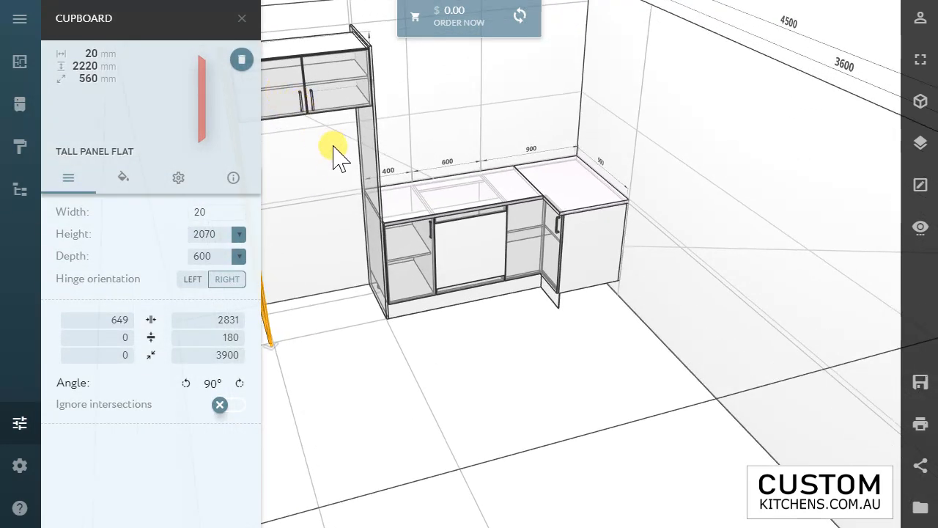
mouse_move(342, 187)
left_mouse_down()
mouse_move(320, 226)
mouse_move(279, 190)
mouse_move(336, 190)
mouse_move(347, 204)
mouse_move(340, 193)
left_mouse_up()
left_click(329, 188)
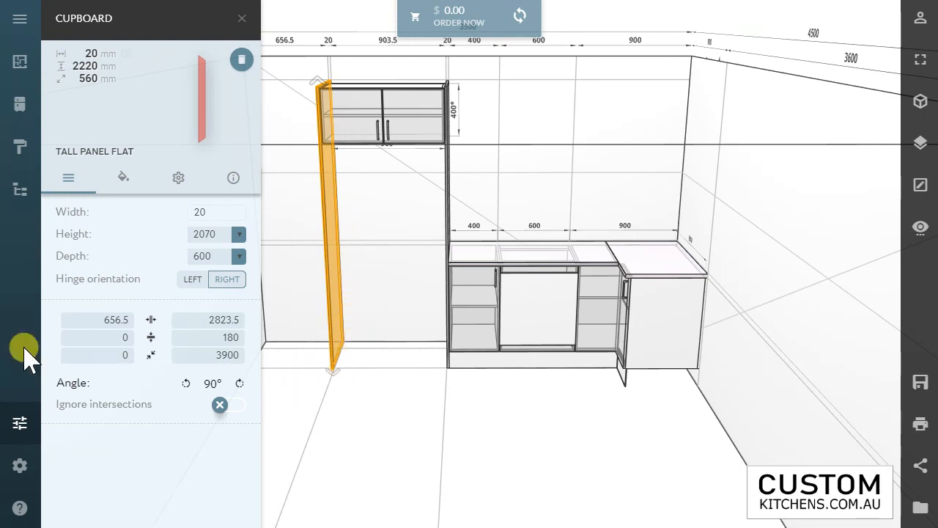
type("66")
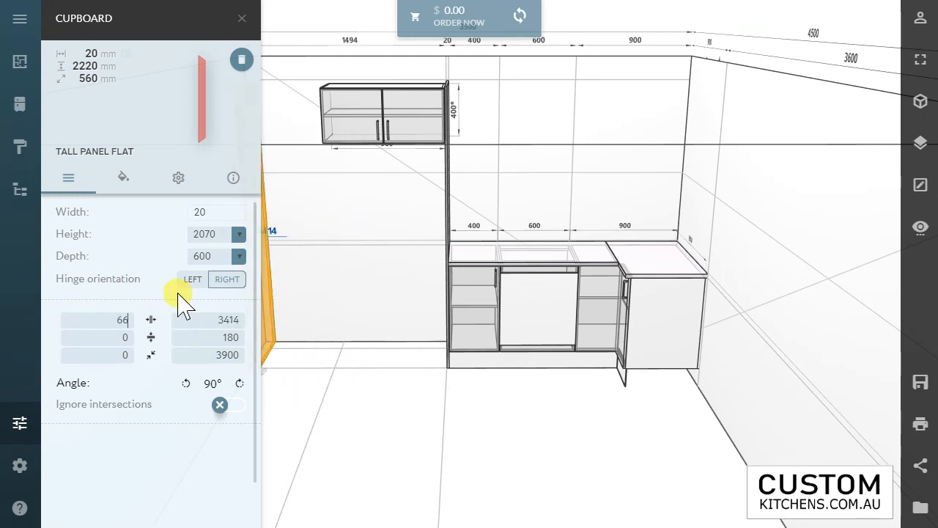
type("0")
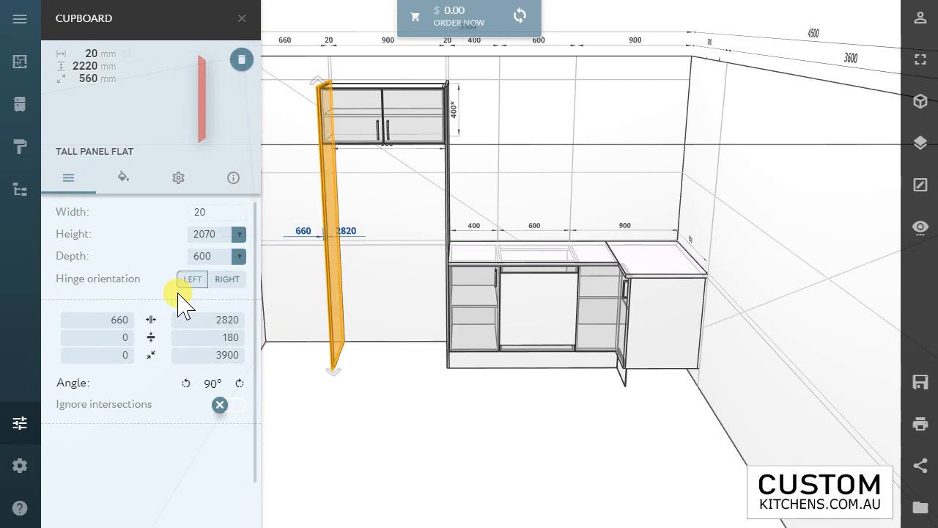
left_click(370, 372)
Step: Place the flat base cabinet panel from the base dress panels against the exposed end of the corner cabinet
left_click_drag(364, 274, 527, 300)
left_click(126, 95)
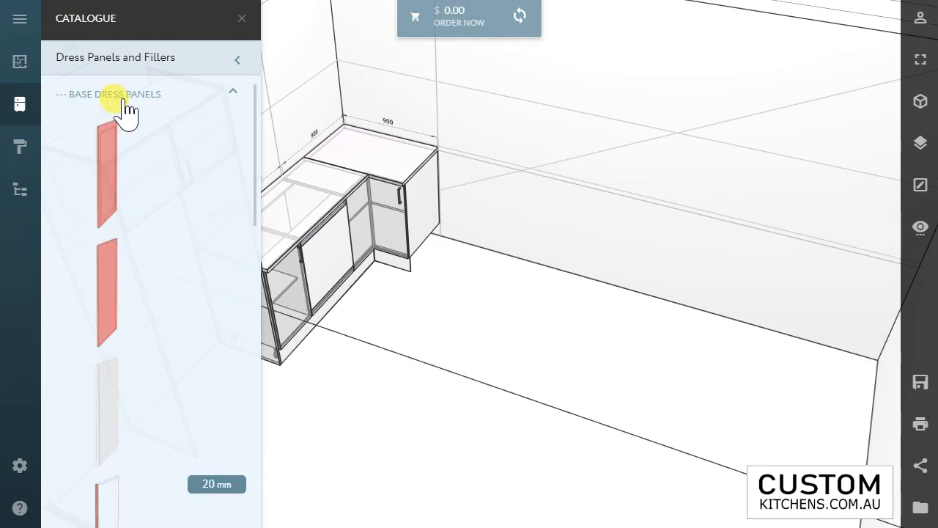
left_click(118, 73)
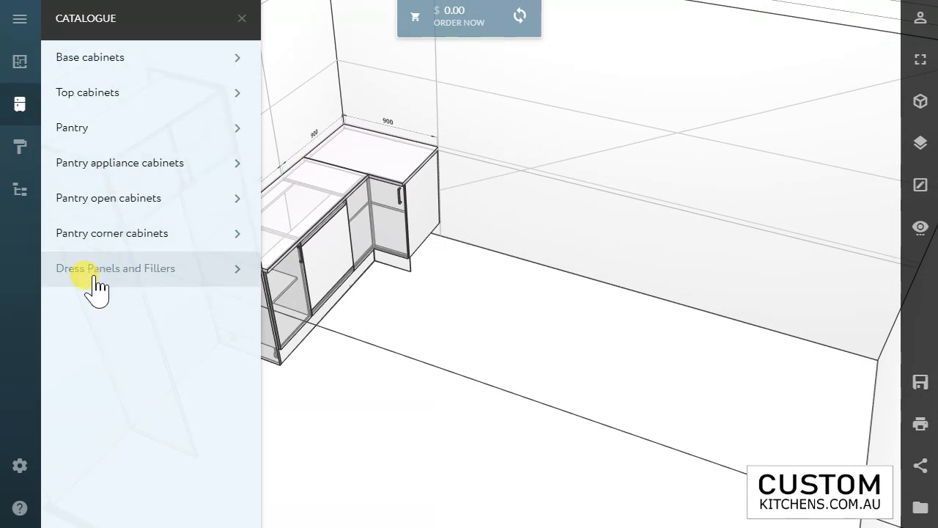
left_click_drag(462, 242, 397, 256)
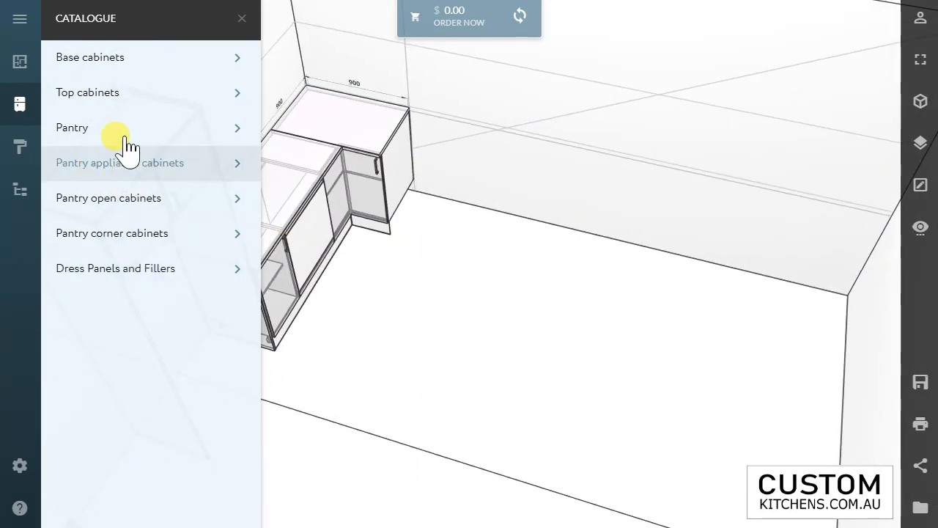
left_click(120, 269)
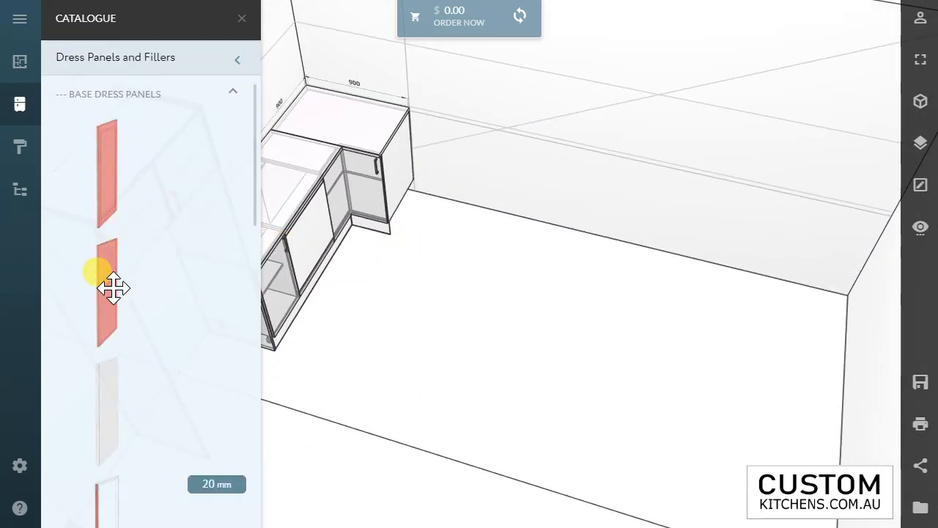
left_click_drag(113, 288, 418, 214)
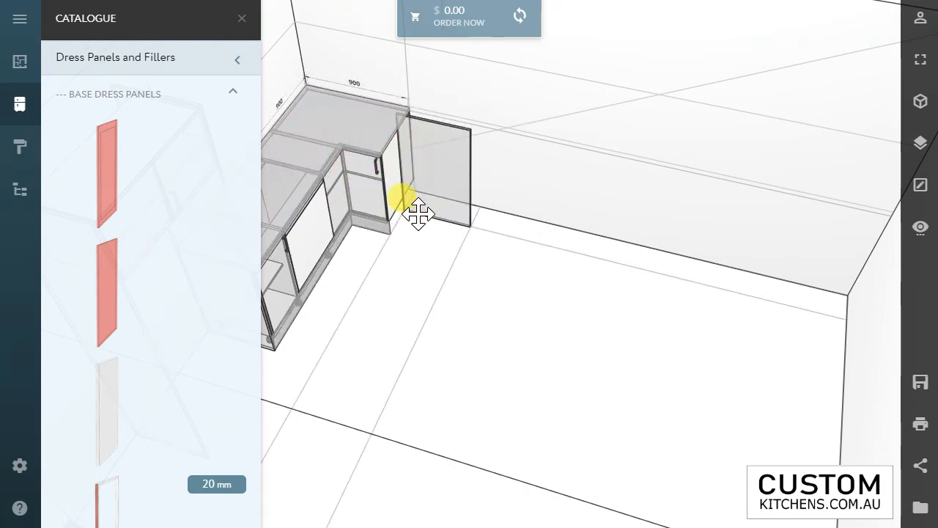
Step: Set the flat base panel's height to 880-150 mm
left_click_drag(425, 271, 352, 210)
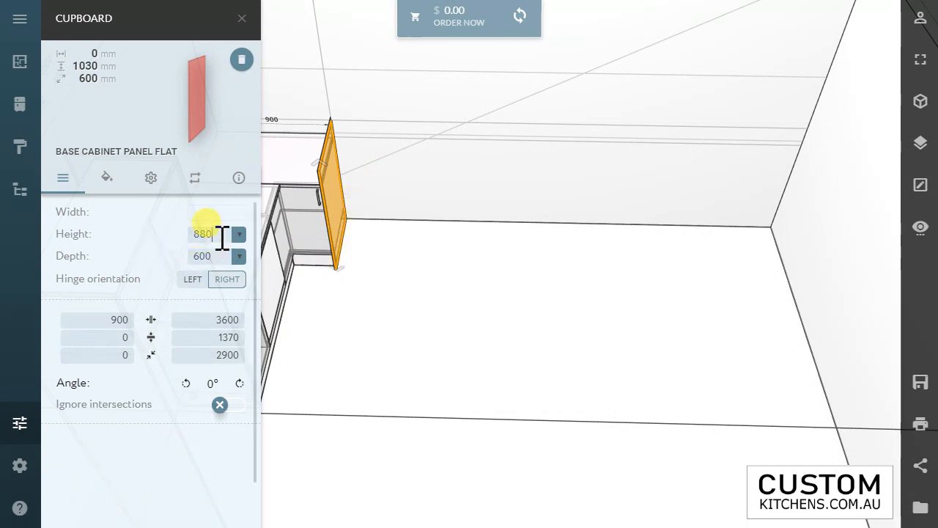
type("520")
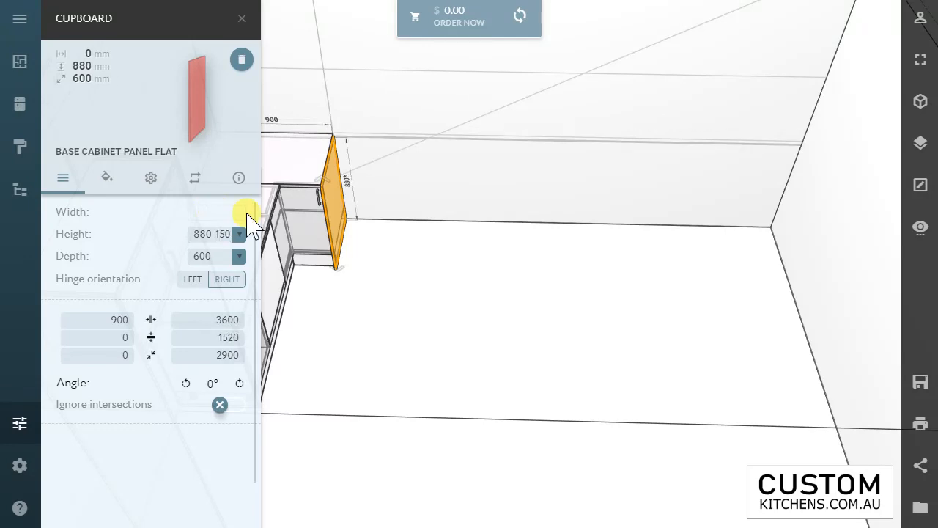
left_click(340, 279)
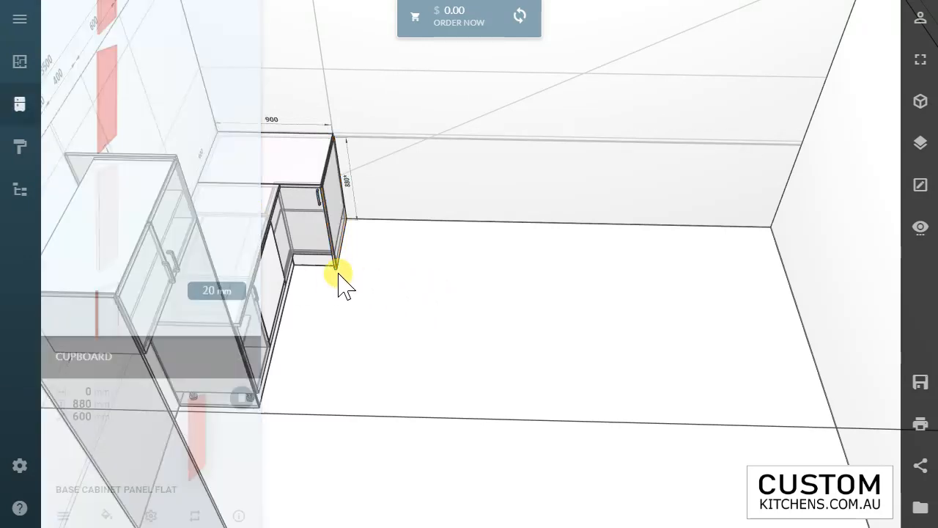
Step: Place the 400 mm one-door floor cabinet beside the corner cabinet's end panel, widen it to 610 mm and realign it with the corner cabinet
left_click(89, 63)
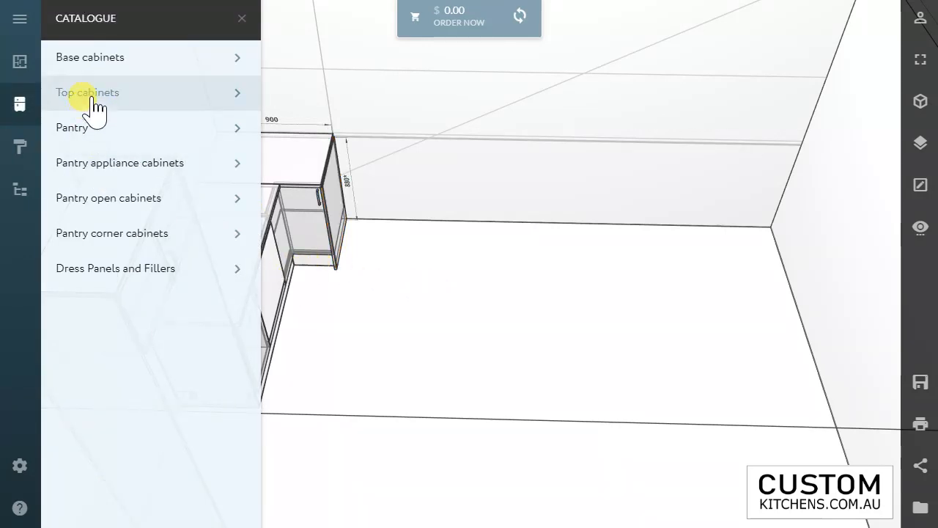
left_click(88, 105)
left_click_drag(107, 197, 366, 278)
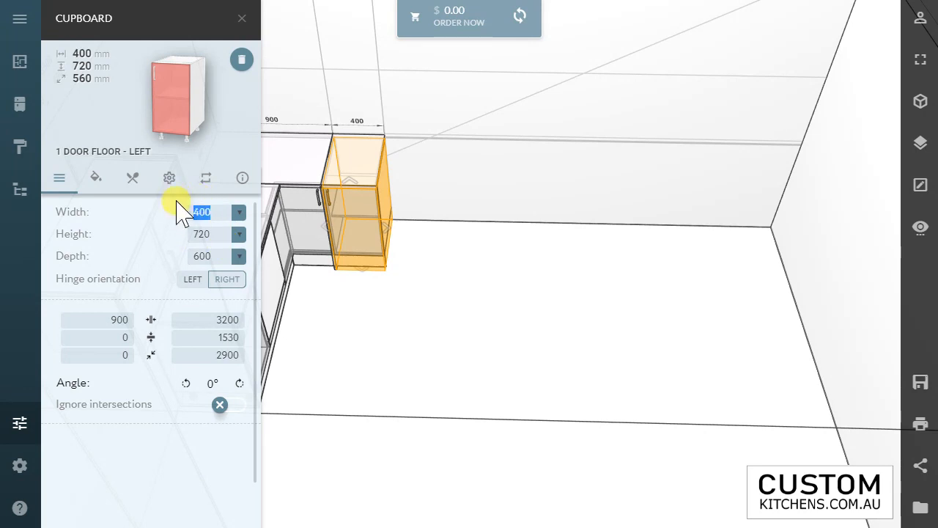
type("610")
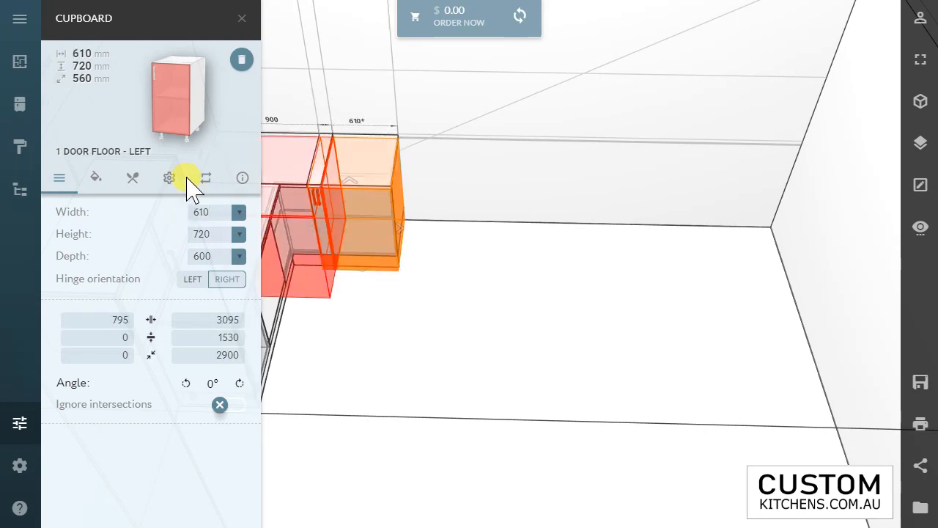
left_click_drag(379, 205, 394, 211)
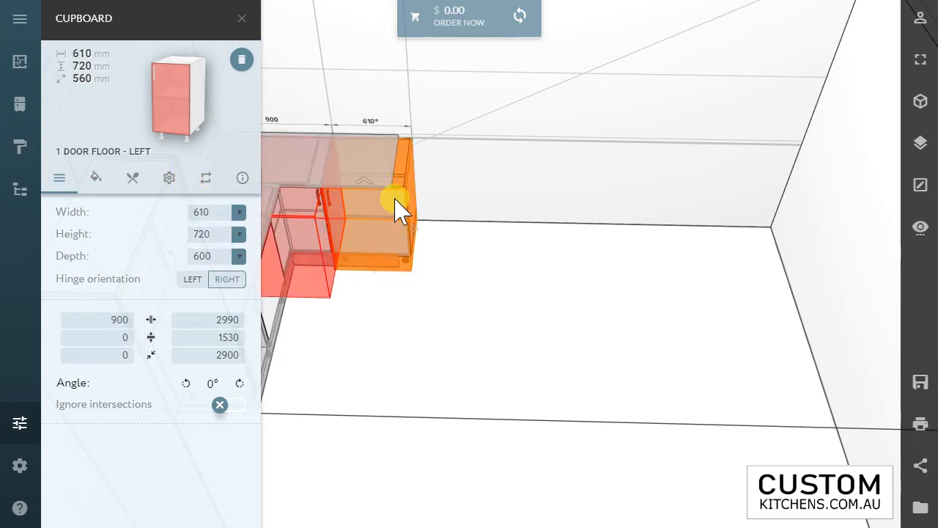
left_click(394, 200)
Step: Place a flat base cabinet panel against the 610 mm cabinet's exposed side and set its height to 880-150 mm
left_click(327, 218)
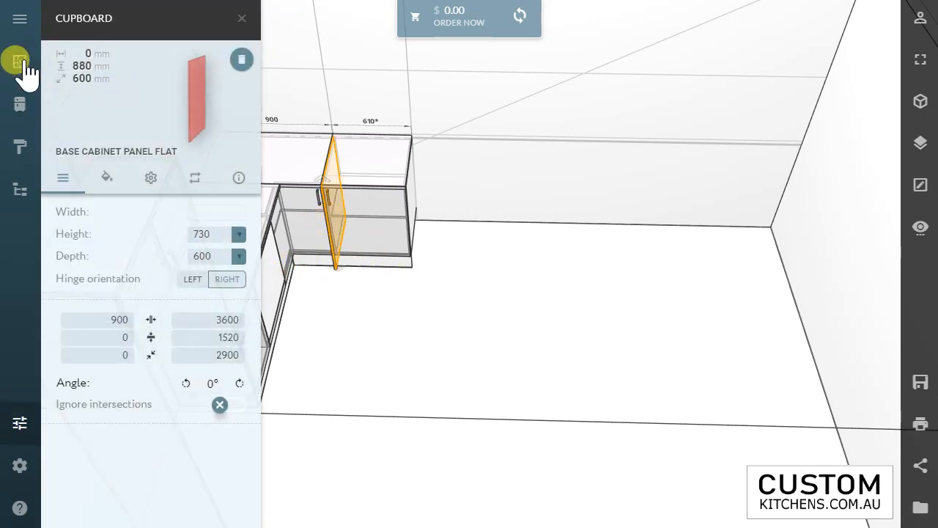
left_click(18, 108)
left_click(108, 68)
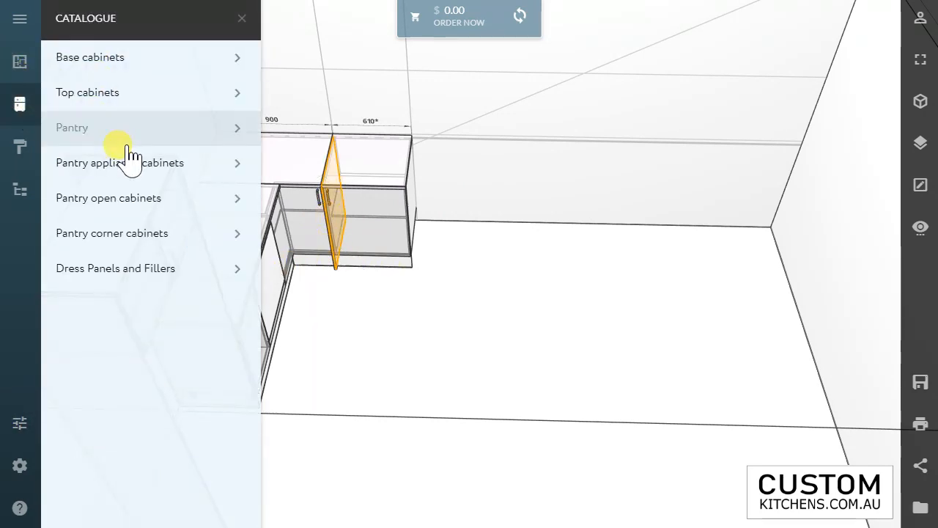
left_click(96, 270)
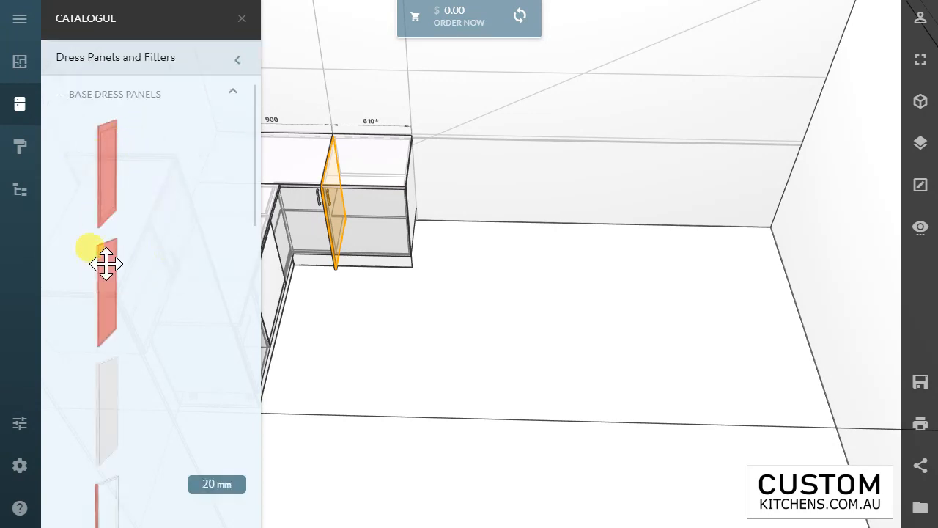
left_click_drag(106, 264, 423, 219)
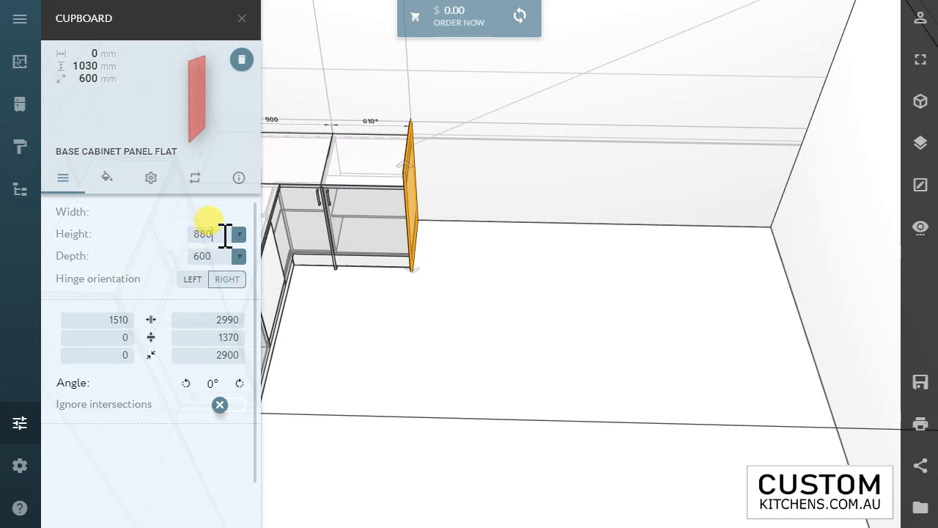
type("150")
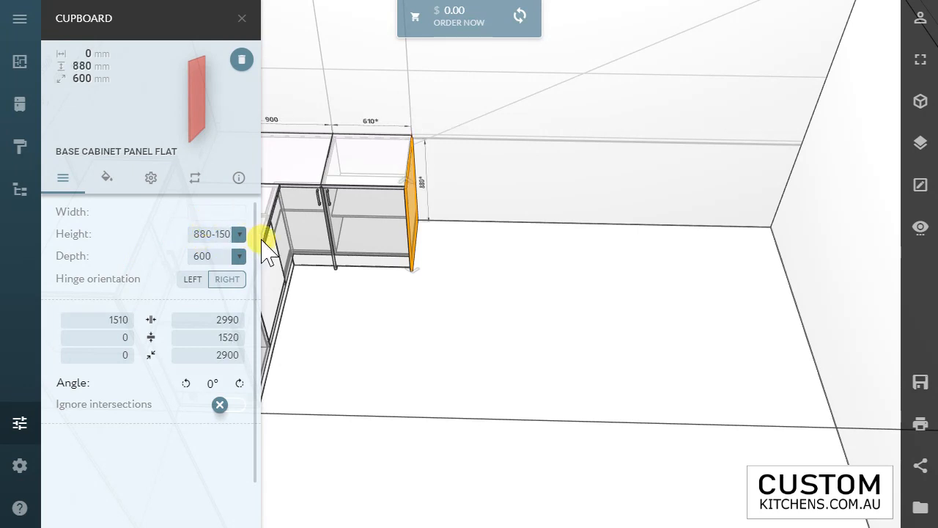
Step: Delete the 610 mm one-door cabinet from between the two base panels
left_click(397, 210)
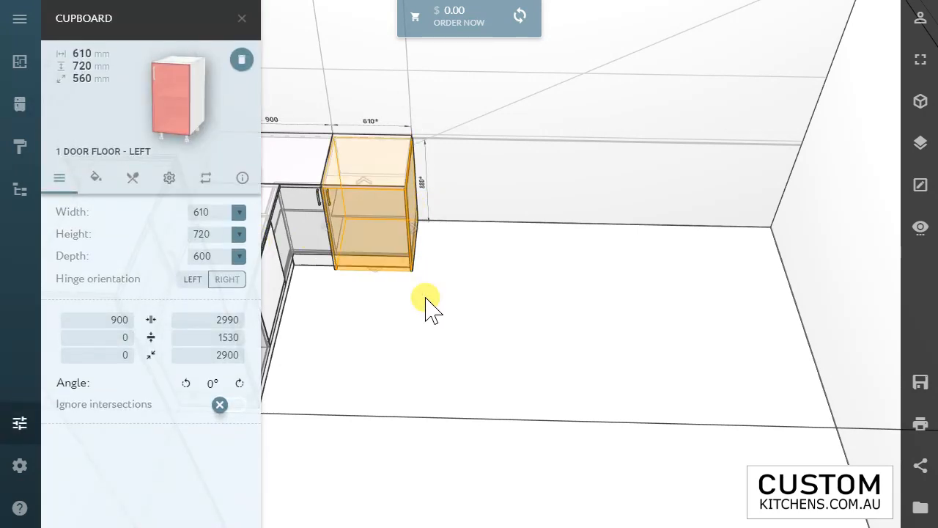
key("Delete")
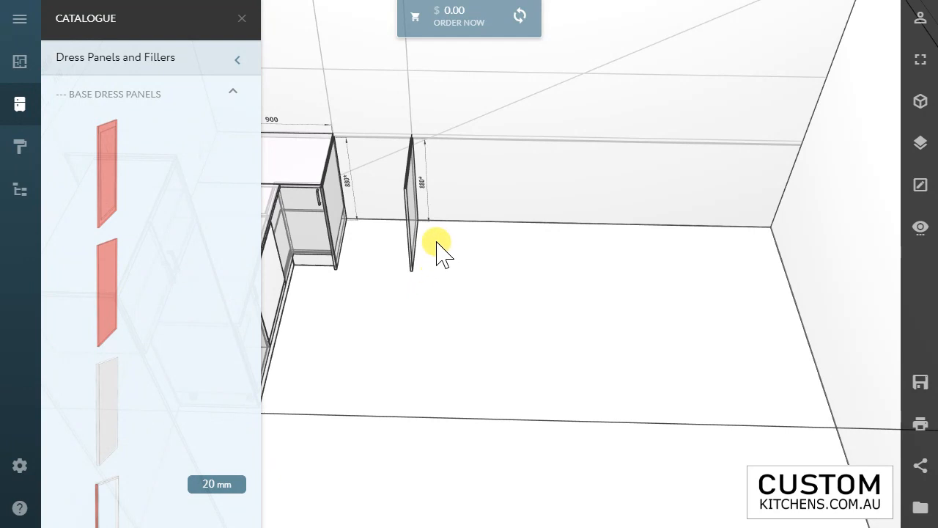
left_click_drag(437, 249, 548, 285)
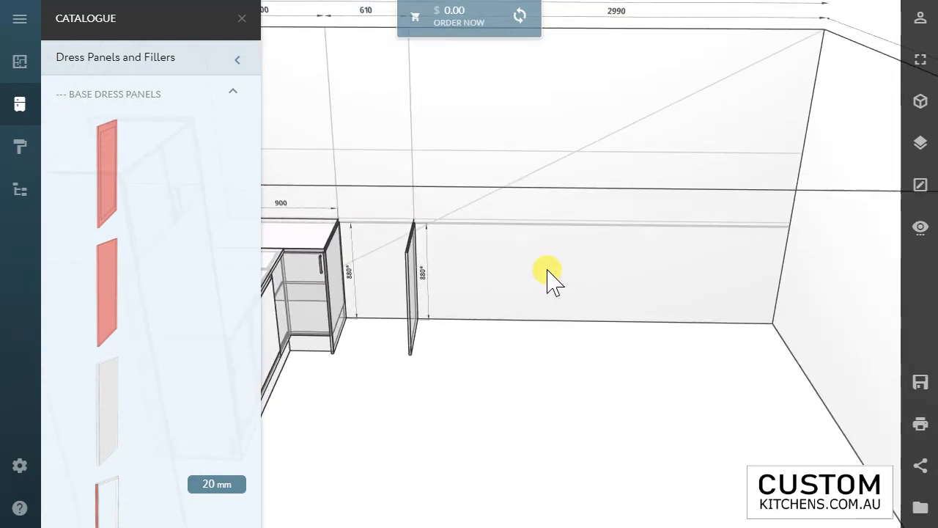
Step: Place the flat tall panel from the pantry dress panels near the wall's far corner, opposite the corner cabinet
left_click(115, 100)
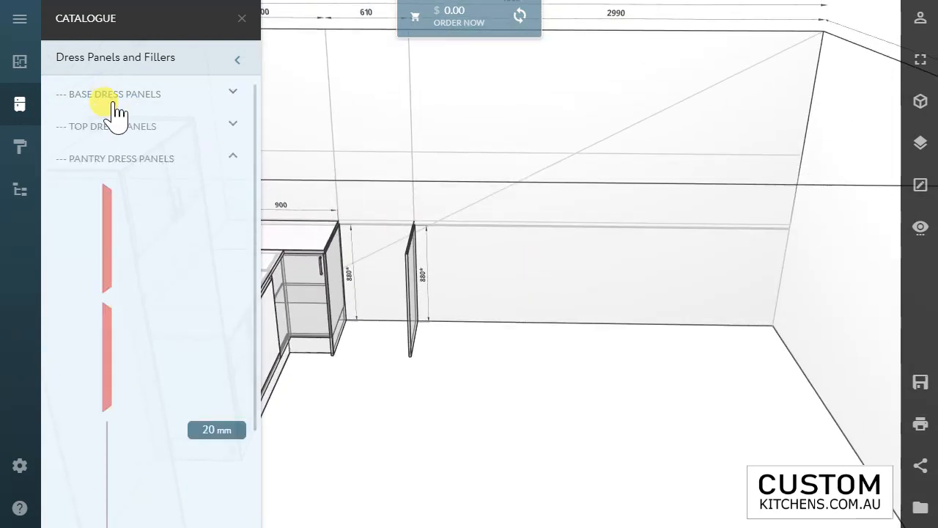
left_click(99, 165)
left_click(104, 163)
left_click_drag(108, 244, 785, 218)
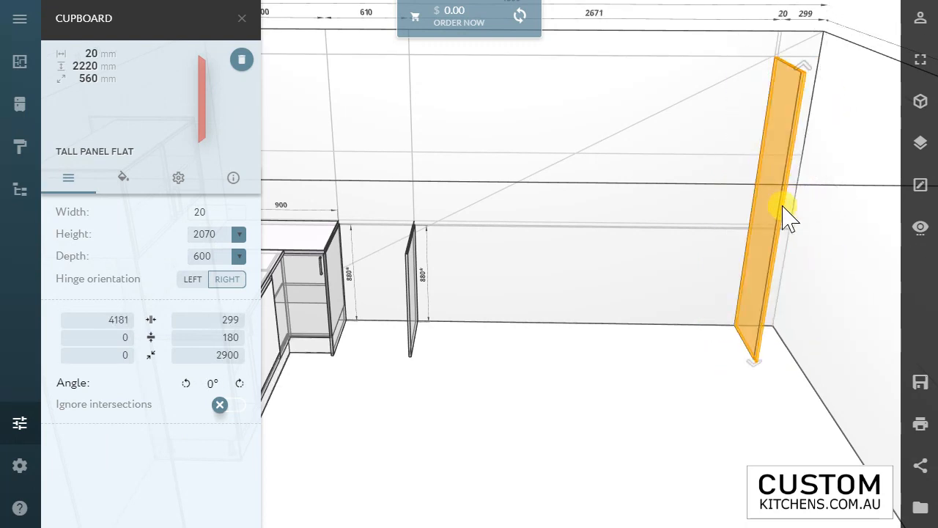
Step: Set the tall panel's distance from the adjoining side wall to 5 mm
left_click(233, 320)
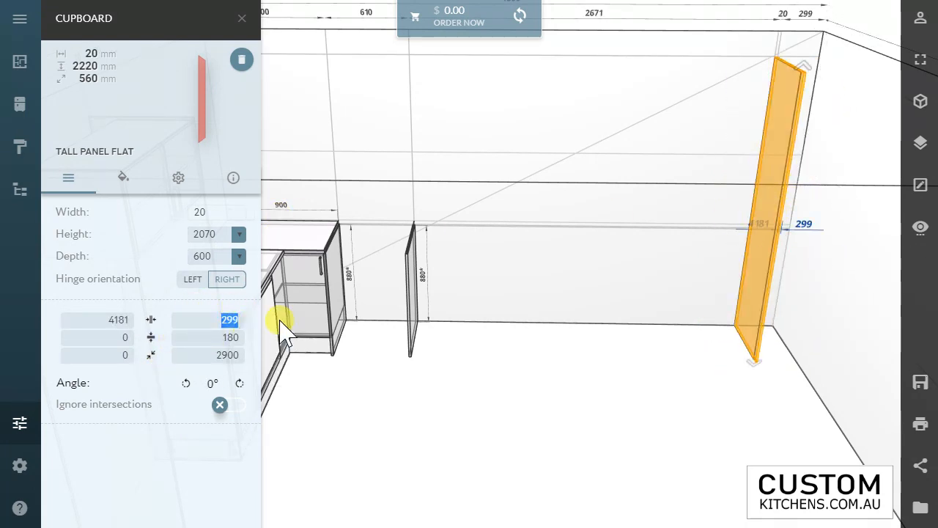
type("0")
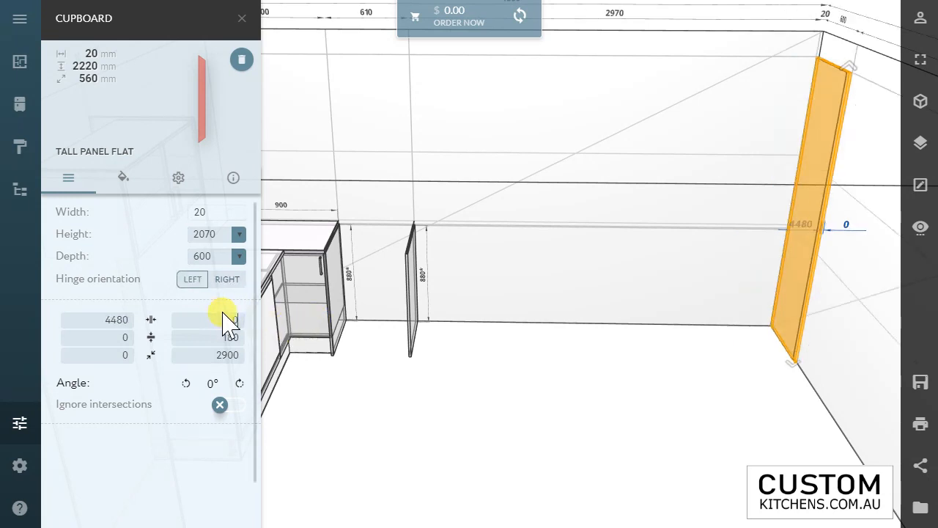
type("5")
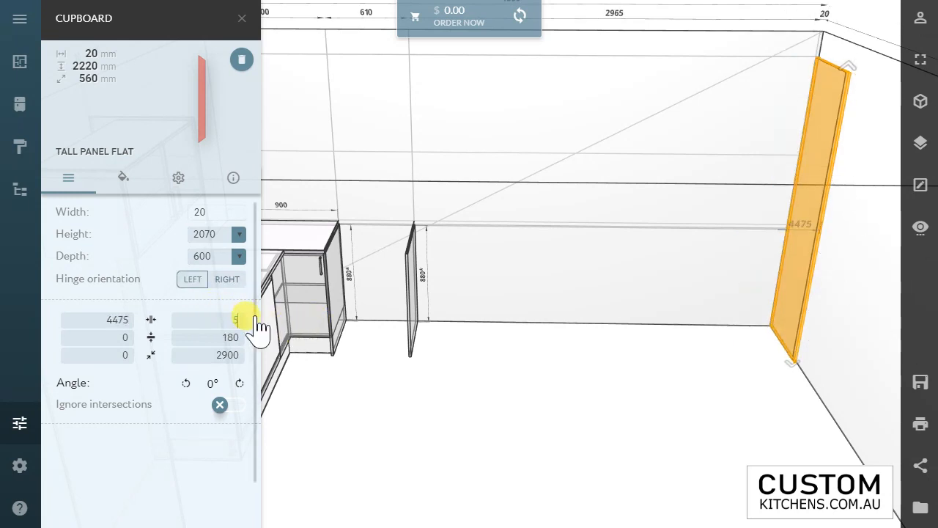
left_click(697, 371)
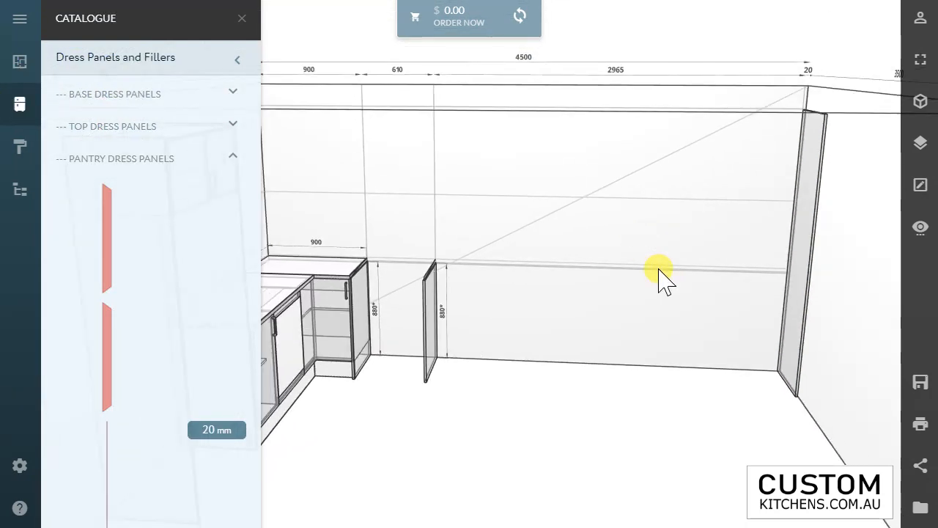
Step: Place the 800 mm four-door pantry beside the tall panel at the wall's far corner
left_click(150, 162)
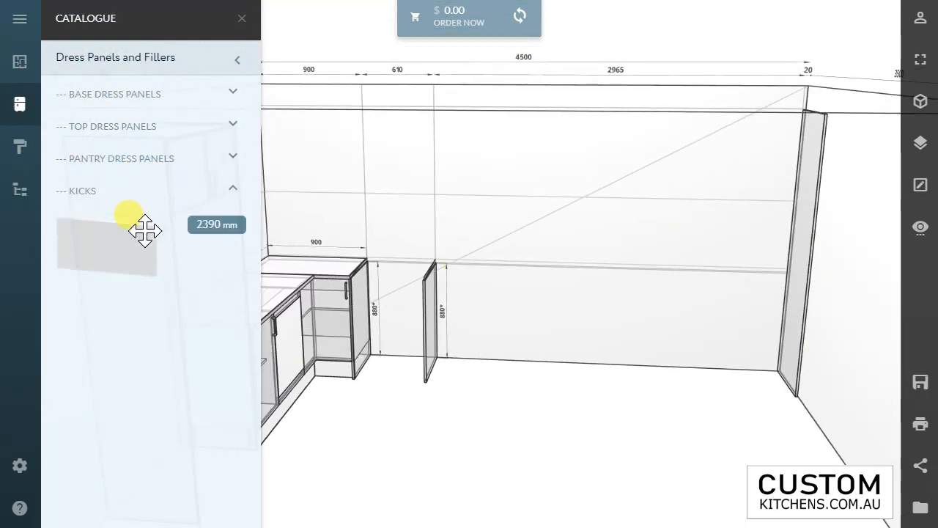
left_click(31, 156)
left_click(20, 105)
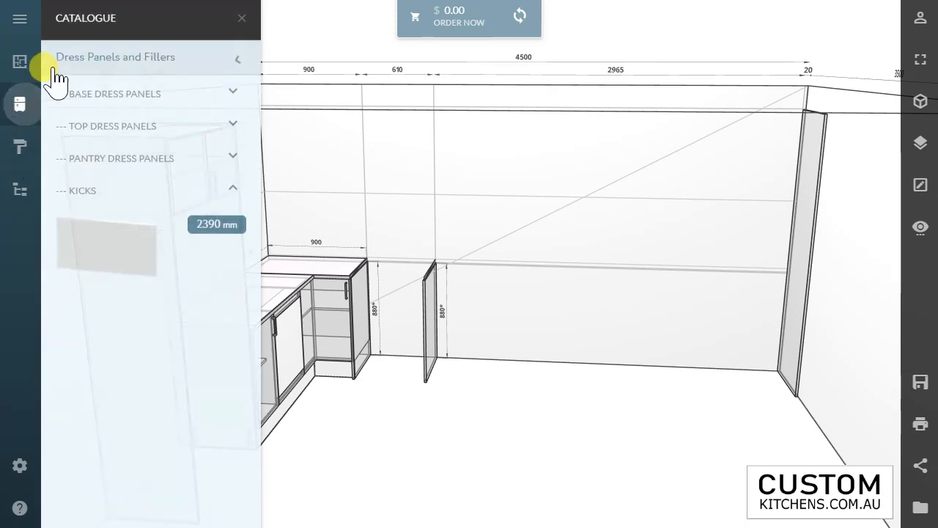
left_click(92, 68)
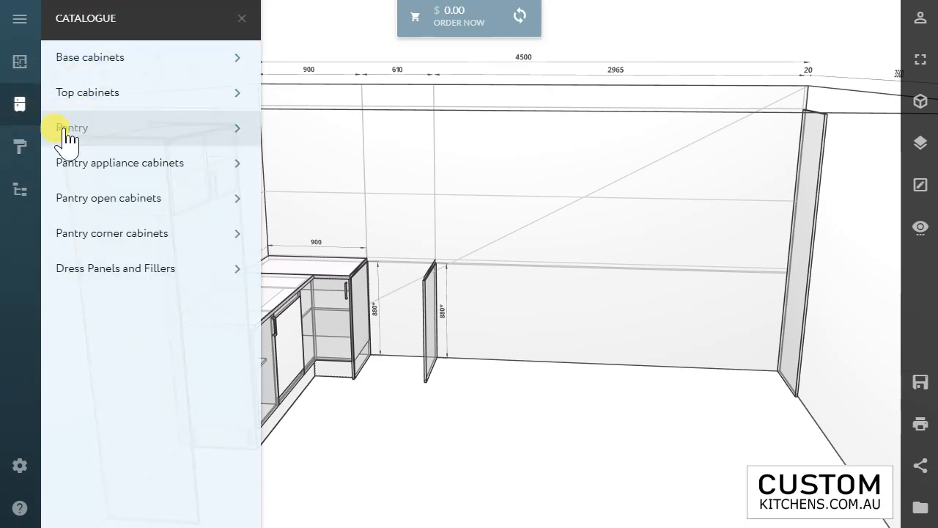
left_click(37, 128)
scroll(121, 240, "down", 1)
scroll(180, 393, "down", 1)
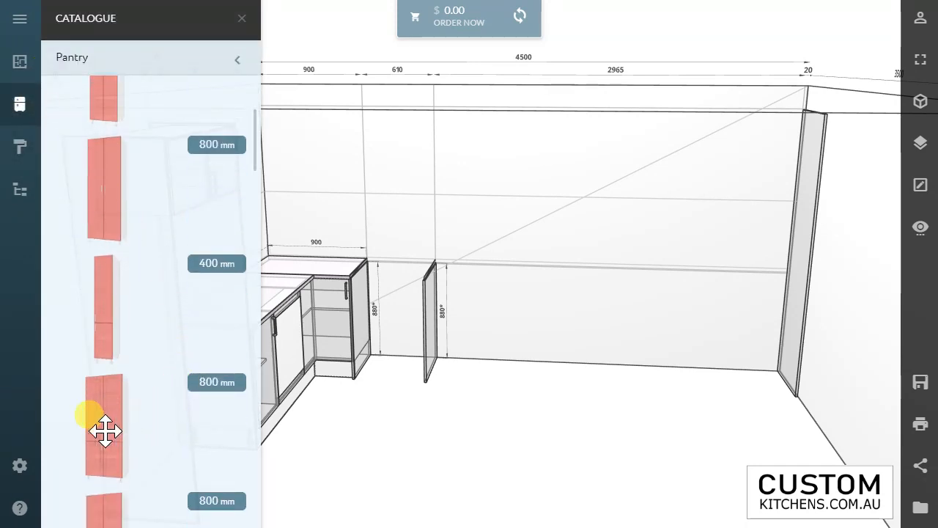
left_click_drag(100, 431, 766, 247)
Step: Set the pantry's width to 900 mm and realign it against the tall panel without overlap
left_click(773, 264)
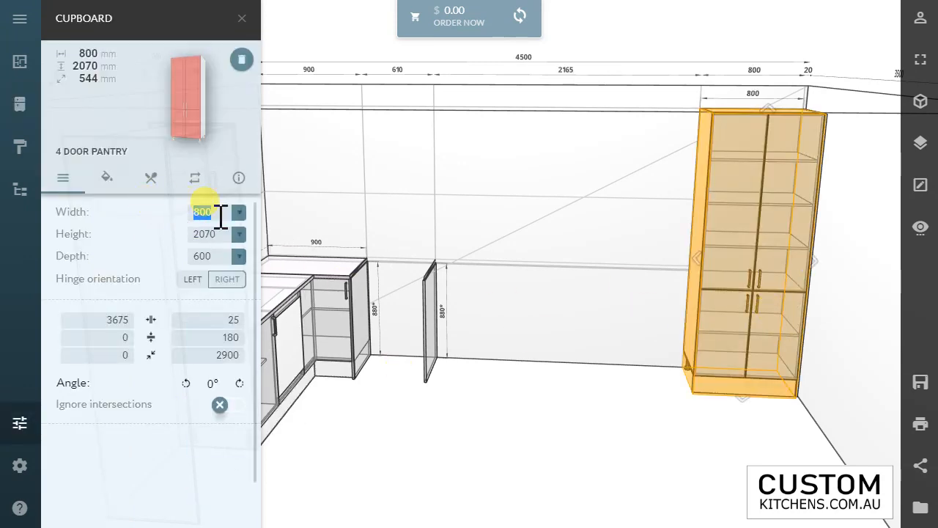
type("0")
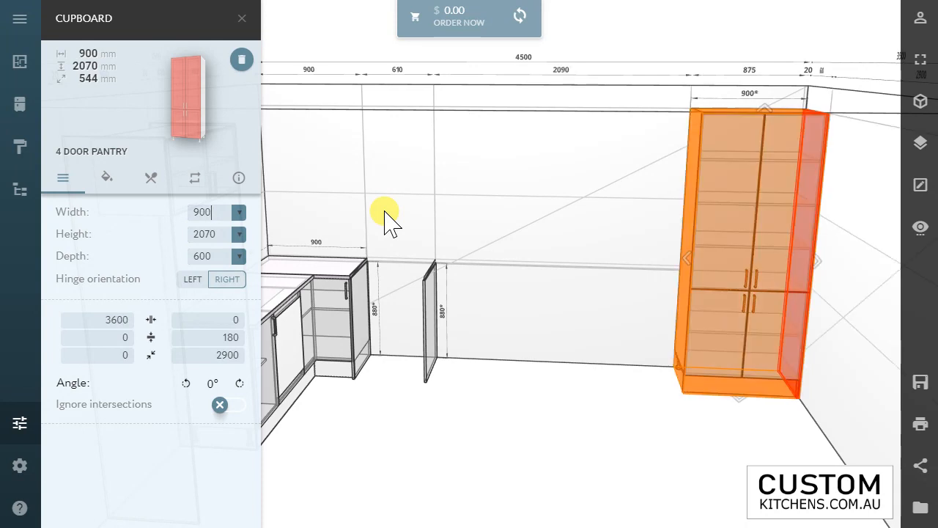
left_click_drag(695, 215, 723, 217)
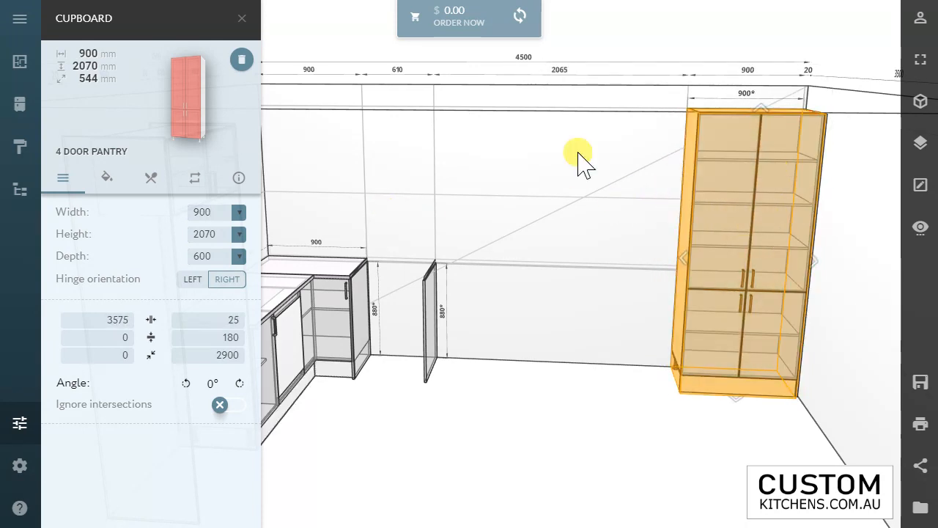
Step: Place a tall panel from the pantry dress panels against the pantry's exposed side
left_click(18, 107)
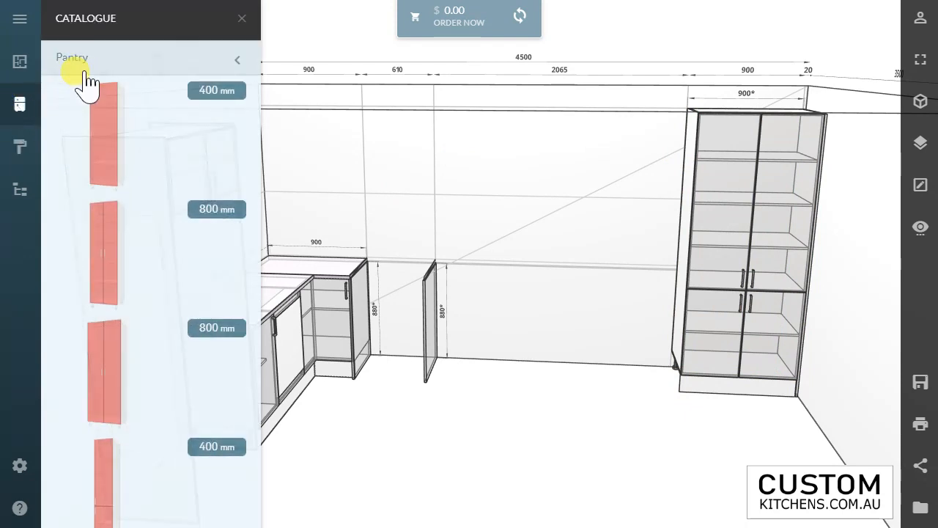
left_click(84, 69)
left_click(99, 270)
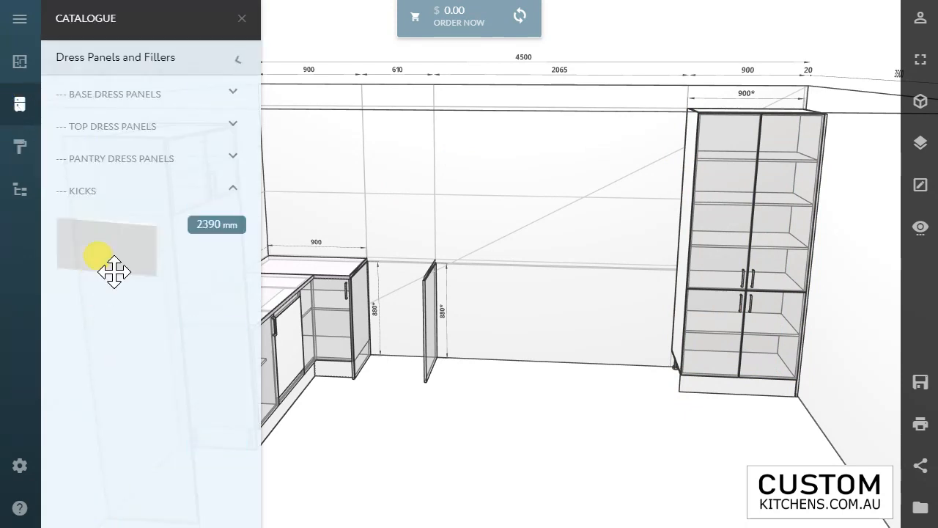
left_click(105, 164)
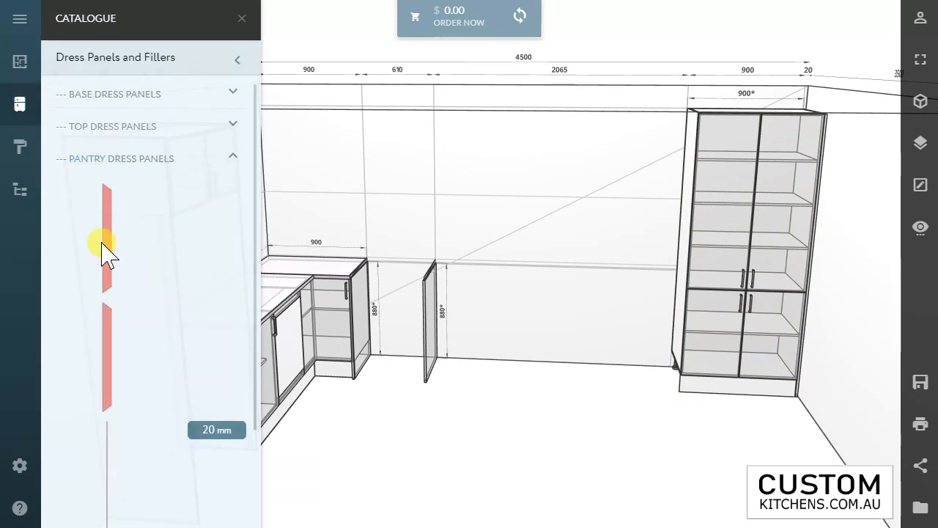
left_click_drag(105, 323, 682, 249)
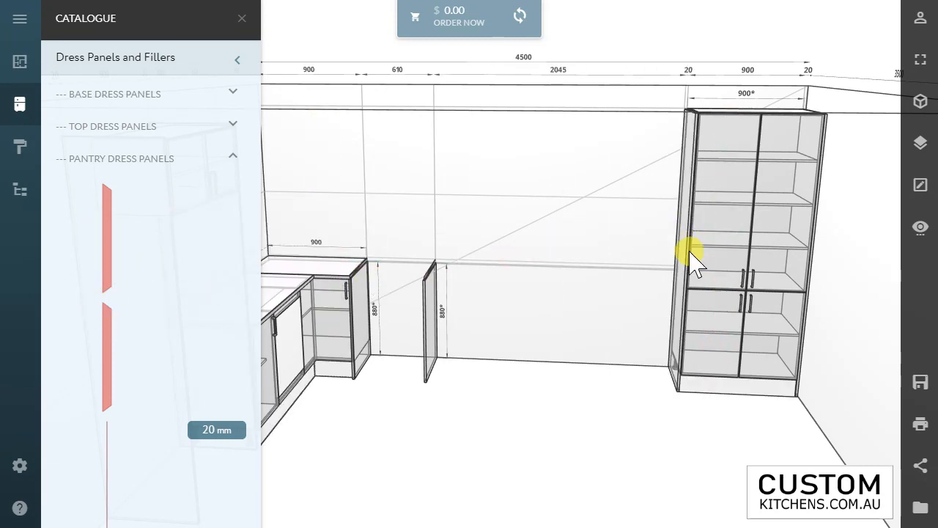
left_click(404, 336)
Step: Look through the base cabinet categories and examine the available sink cabinet models and widths
left_click_drag(489, 208, 503, 193)
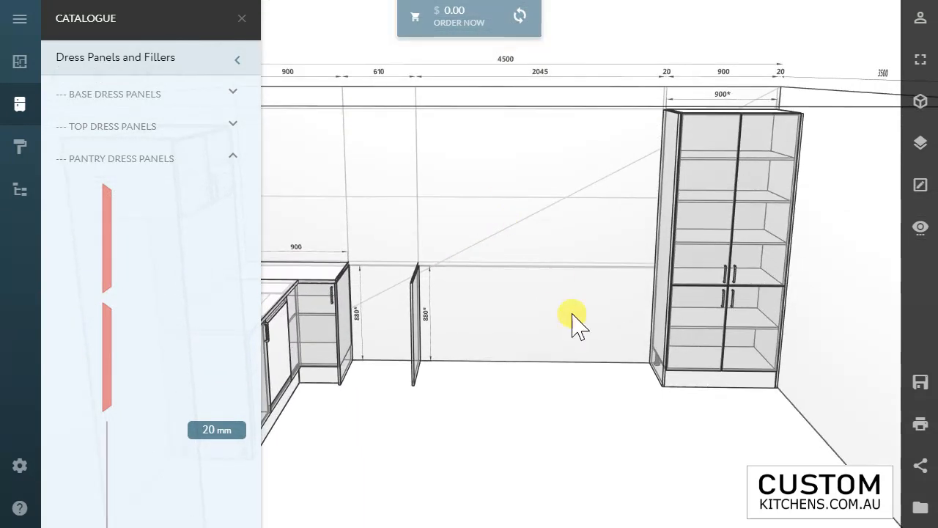
left_click(77, 94)
left_click(100, 95)
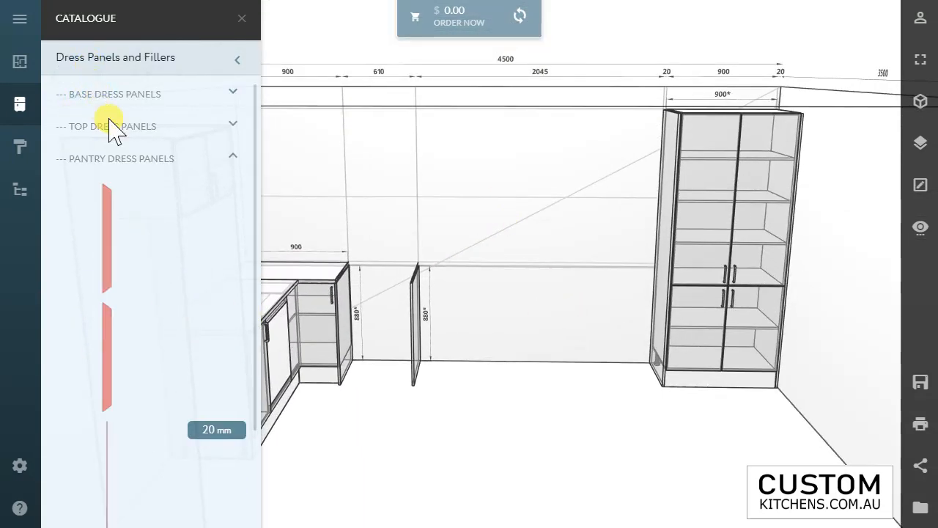
left_click(109, 169)
left_click(107, 61)
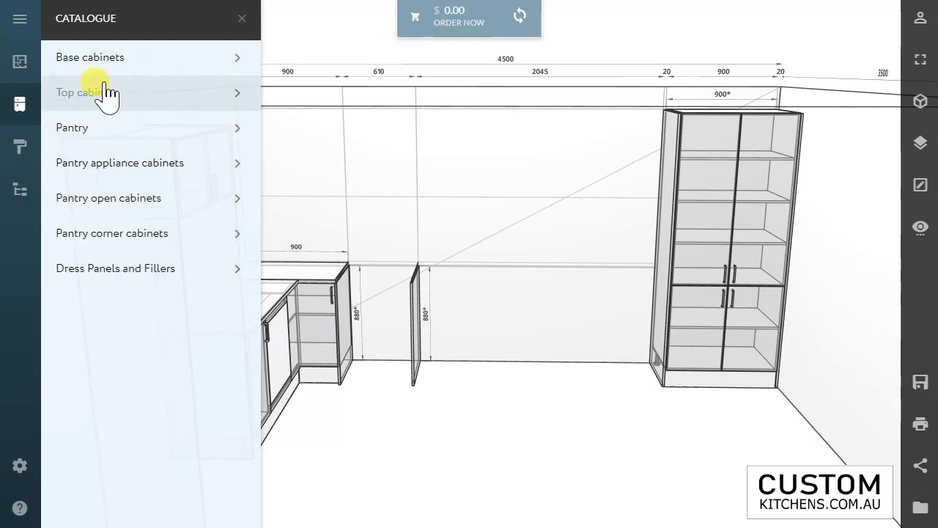
left_click(103, 63)
left_click(117, 103)
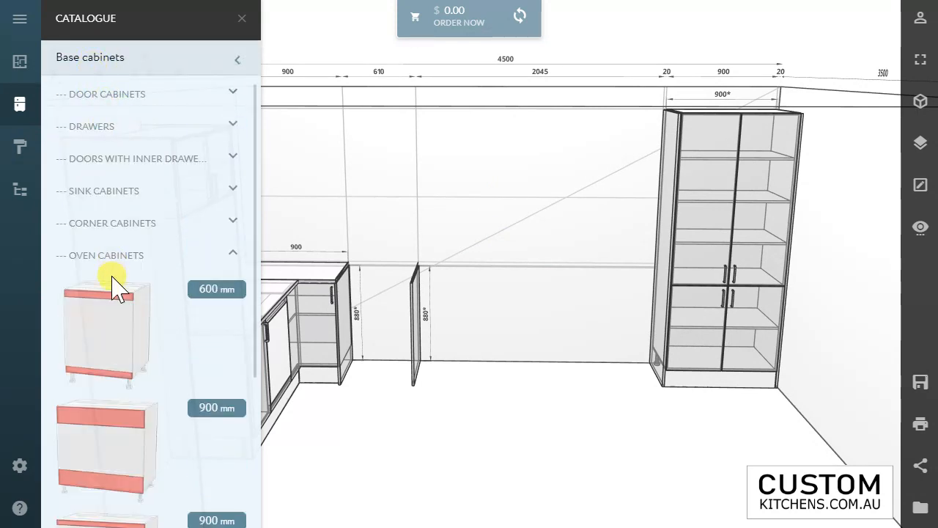
left_click(99, 258)
left_click(109, 190)
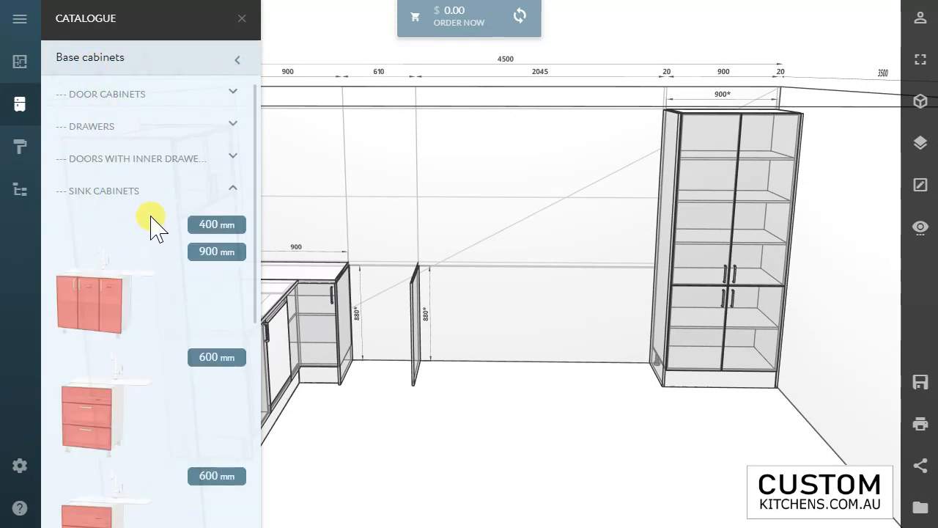
scroll(148, 299, "down", 3)
scroll(144, 299, "down", 4)
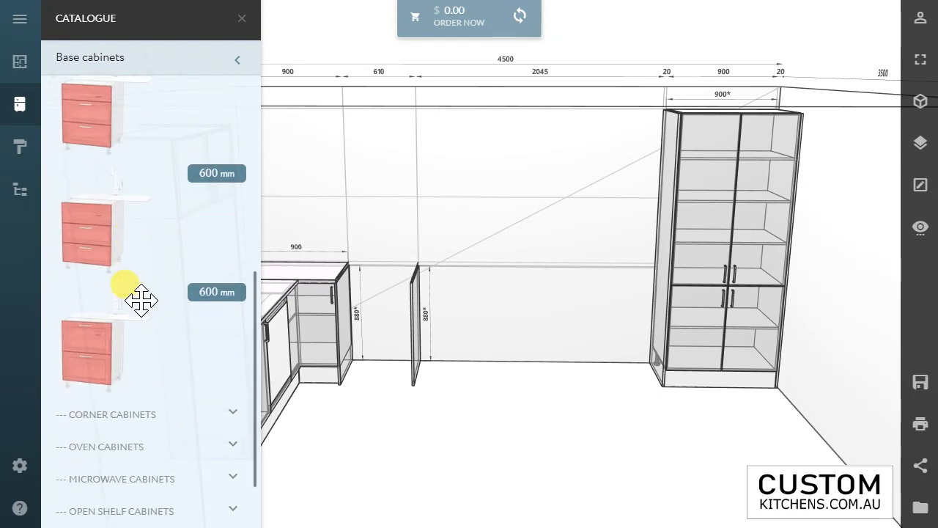
scroll(142, 299, "up", 6)
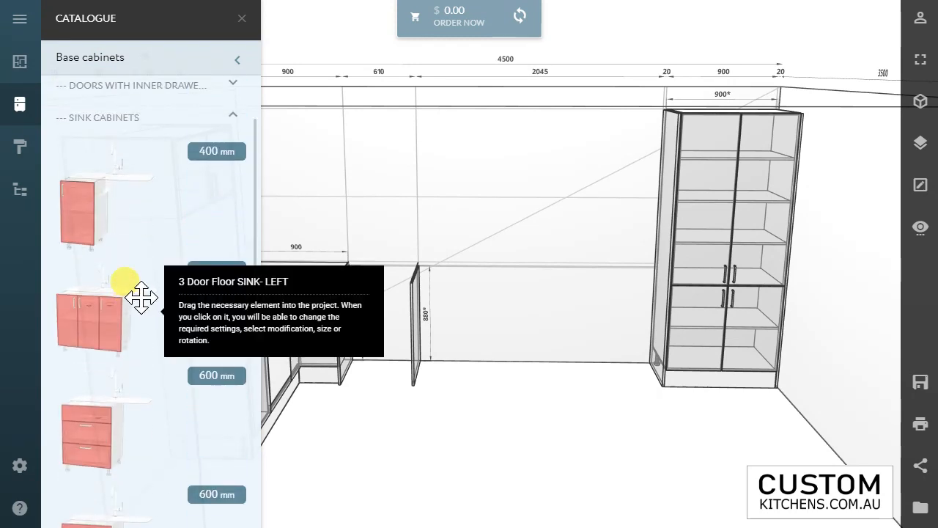
scroll(139, 295, "down", 2)
scroll(139, 293, "up", 2)
scroll(166, 308, "down", 2)
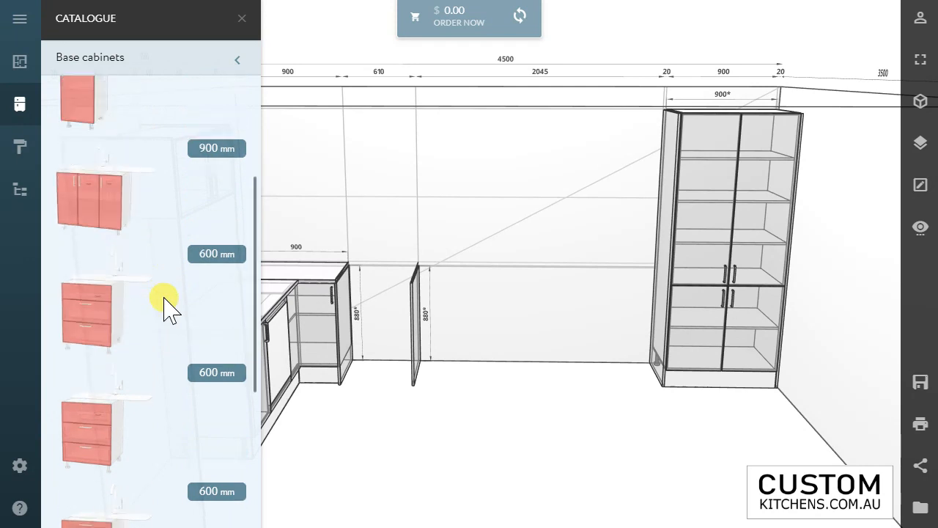
scroll(166, 308, "down", 3)
scroll(166, 308, "up", 2)
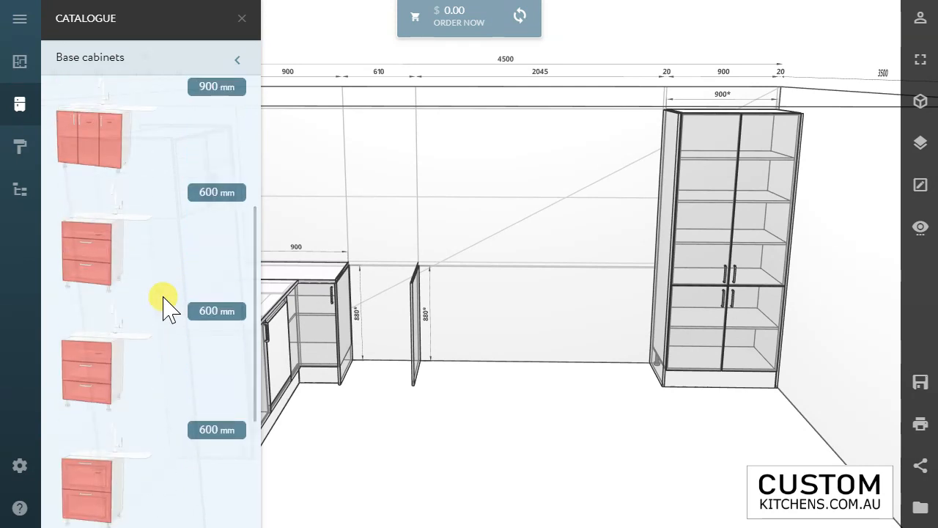
scroll(166, 308, "up", 3)
Step: Place two 400 mm one-door floor sink cabinets, one on each side of the free-standing base panel
left_click_drag(90, 192, 407, 308)
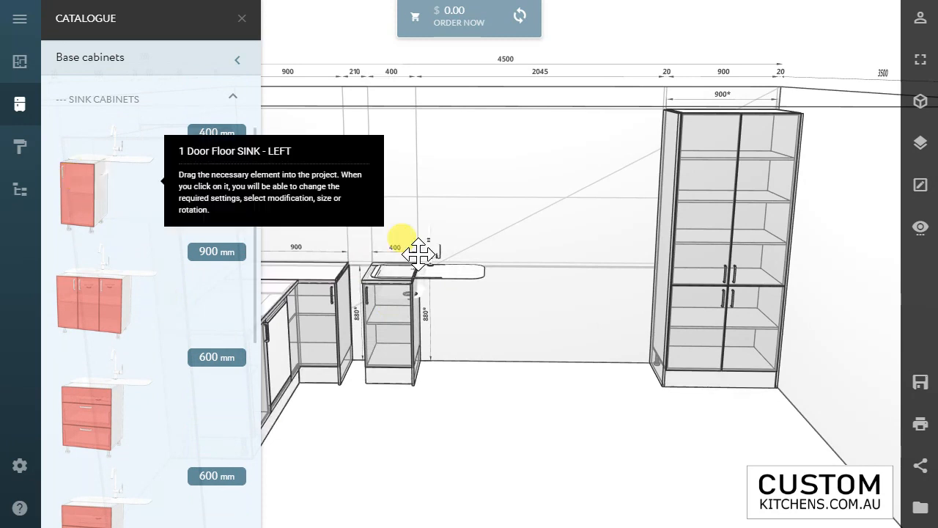
left_click_drag(417, 253, 403, 375)
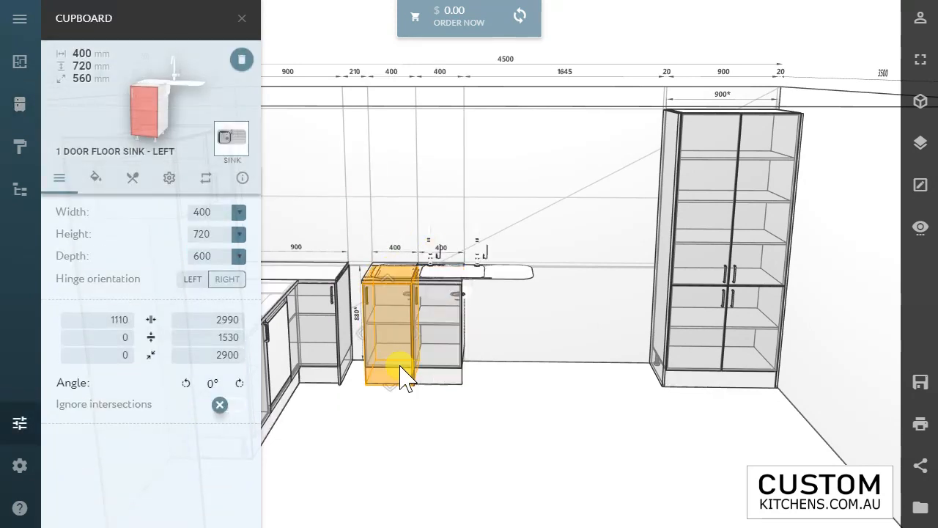
Step: Delete the one-door sink cabinet nearer the corner and set the remaining sink cabinet's width to 600 mm
key("Delete")
left_click(440, 343)
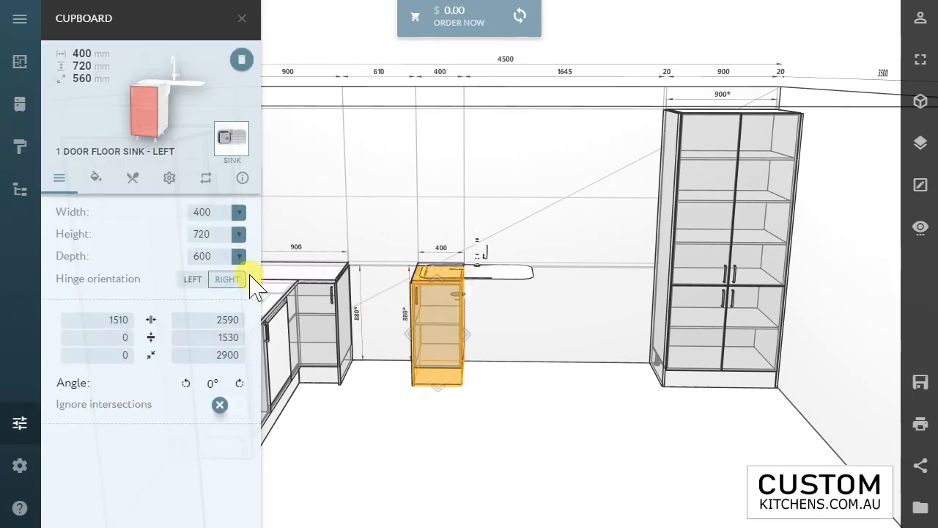
left_click(188, 209)
type("60")
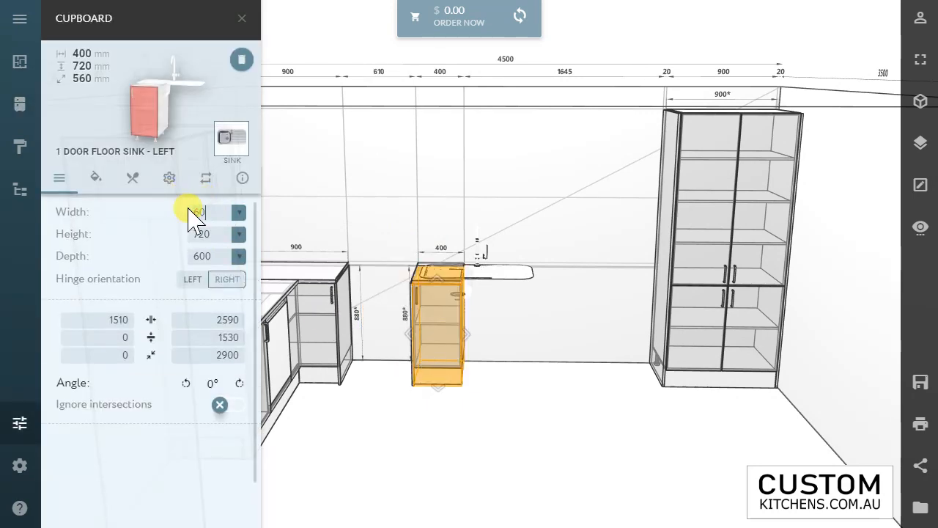
type("0")
key("Return")
left_click_drag(462, 325, 470, 325)
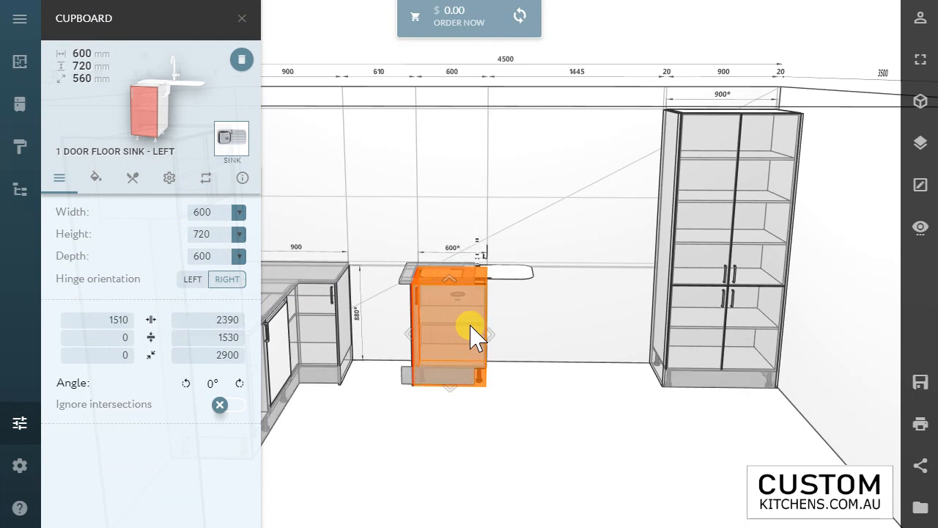
left_click(523, 418)
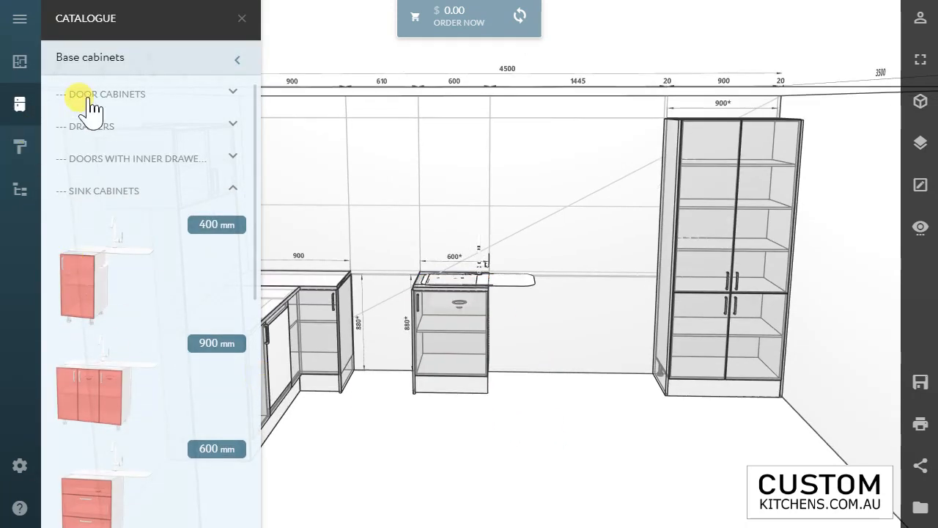
Step: Place a two-door floor cabinet beside the sink cabinet, set its width to 684 mm and align it without overlap
left_click(87, 96)
left_click_drag(110, 271, 512, 309)
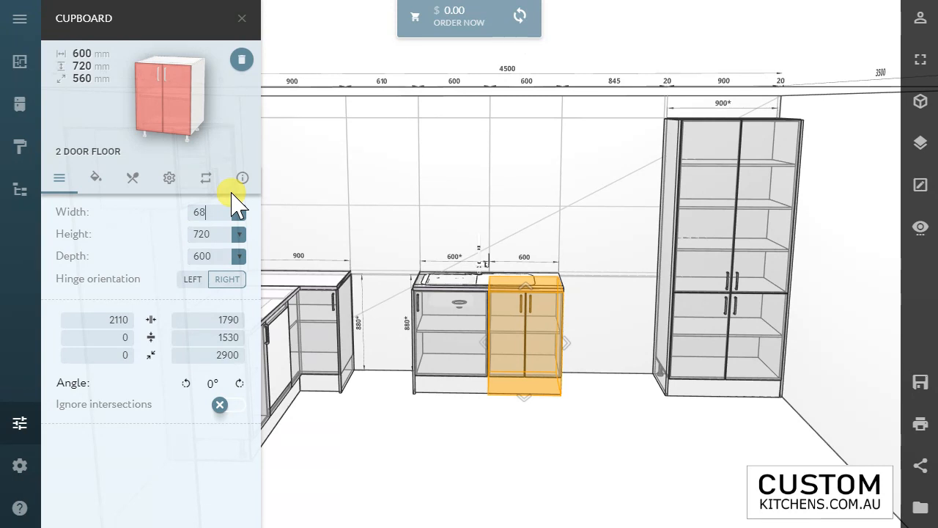
type("45")
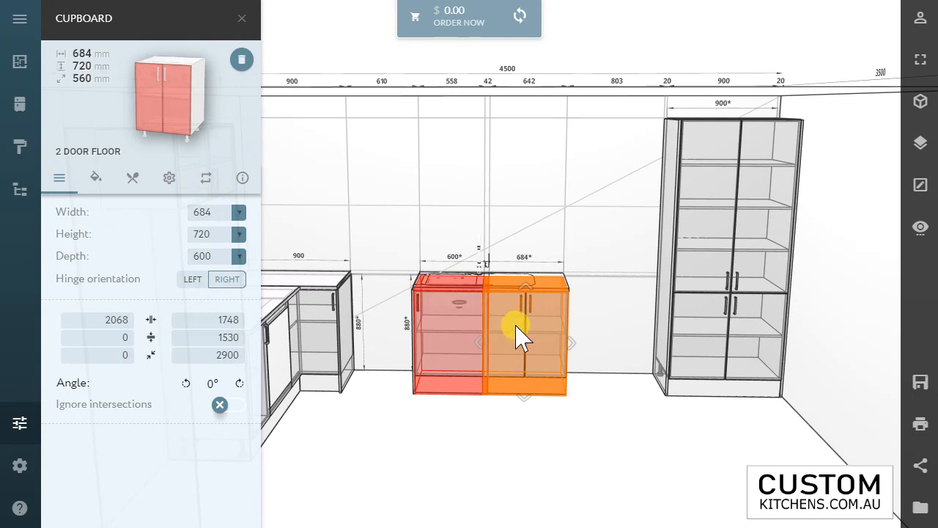
mouse_move(518, 334)
left_mouse_down()
mouse_move(572, 341)
mouse_move(535, 344)
left_mouse_up()
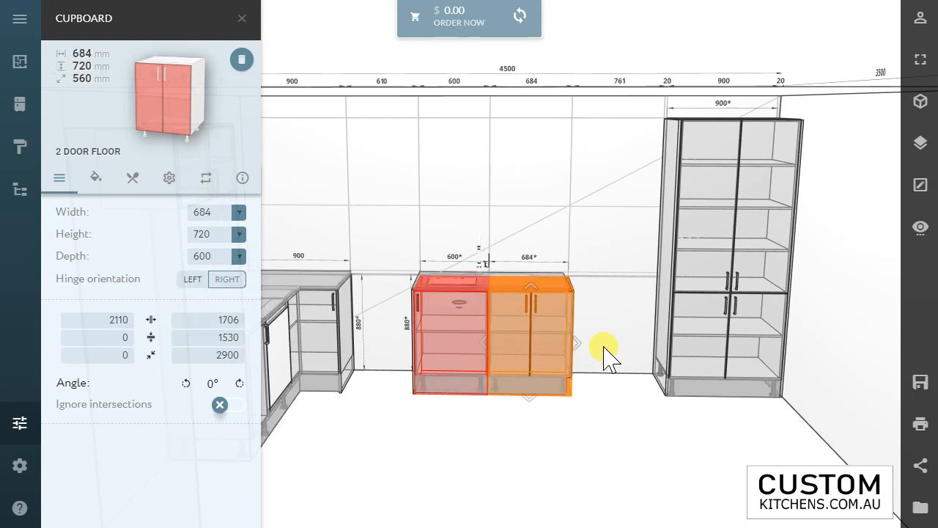
left_click(605, 408)
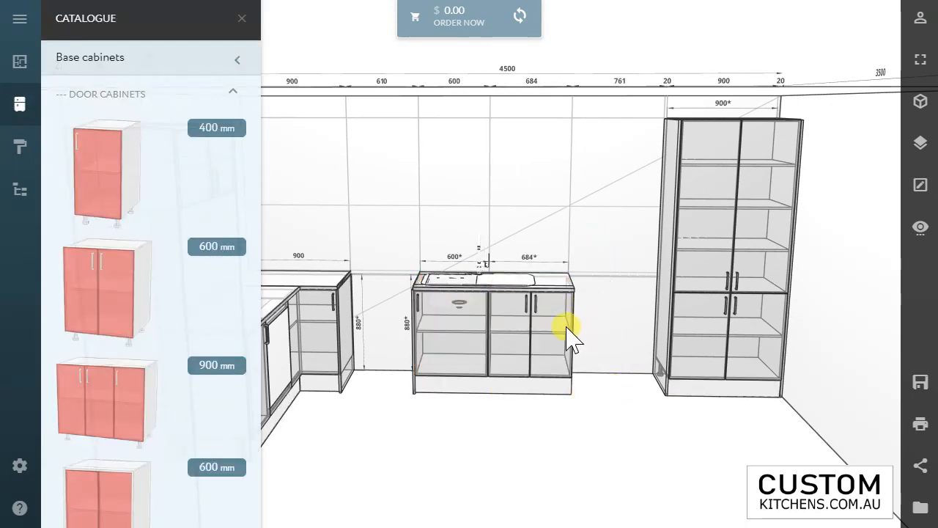
Step: Place a 600 mm two-equal-drawer base cabinet against the two-door cabinet, on the pantry side
left_click(101, 63)
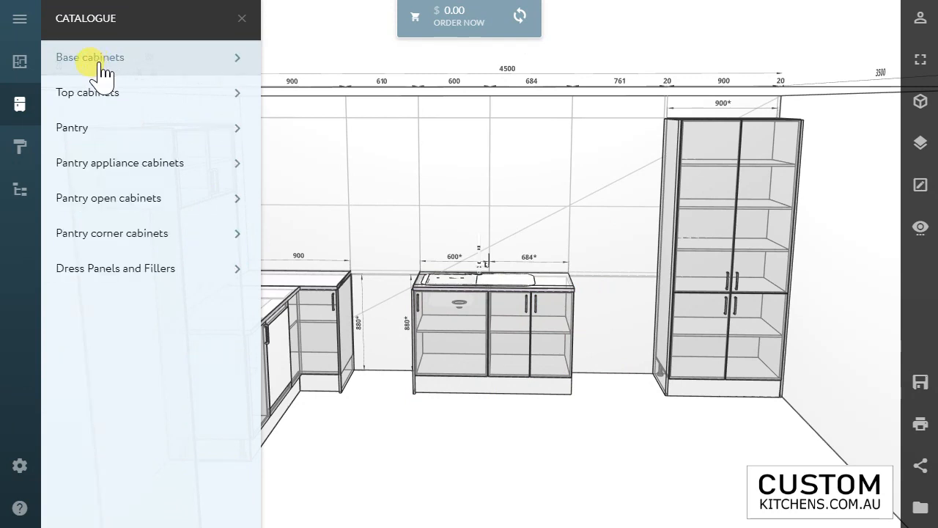
left_click(106, 106)
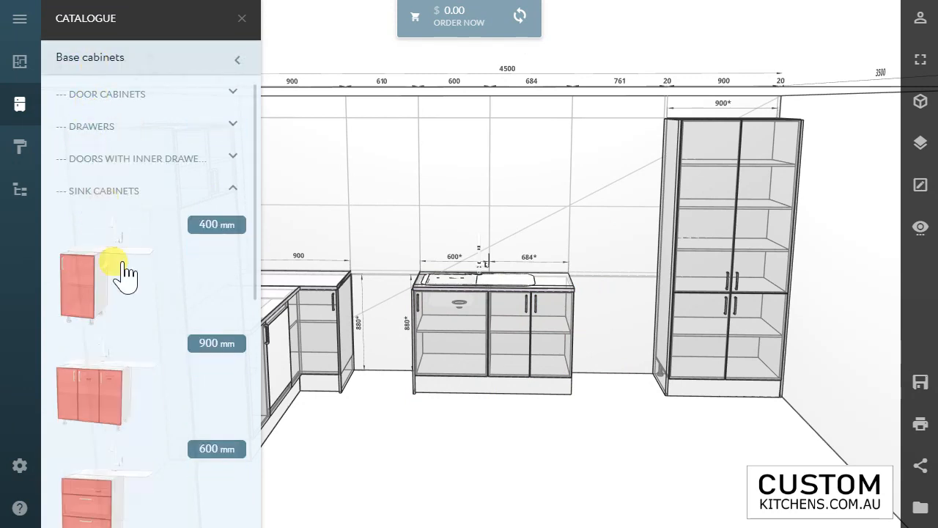
left_click(106, 193)
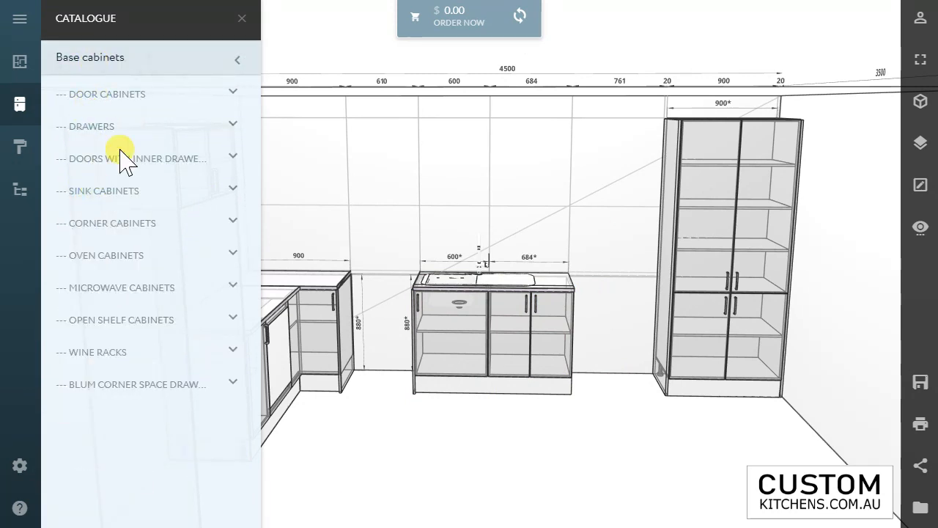
left_click(94, 129)
scroll(110, 303, "down", 4)
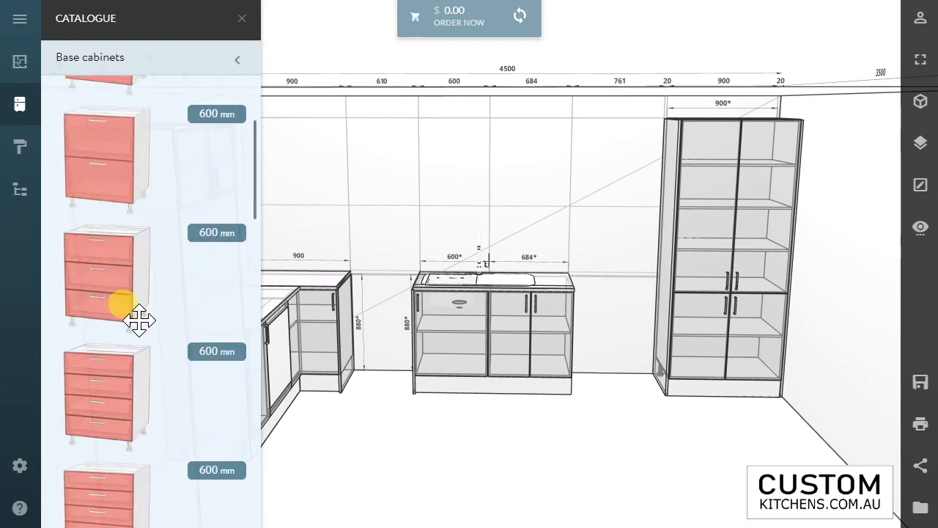
left_click_drag(130, 151, 595, 332)
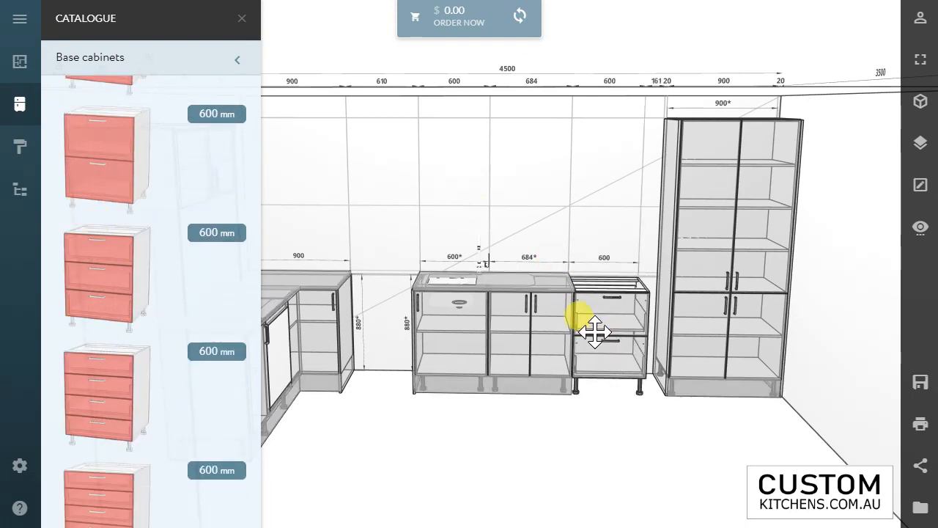
left_click(628, 358)
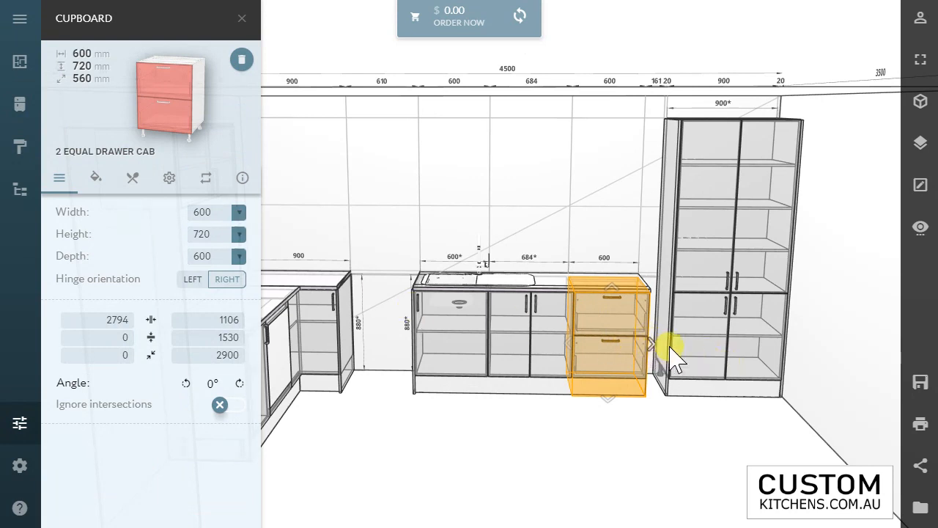
Step: Set the drawer cabinet's width to 761 mm and fit it between the two-door cabinet and the pantry's tall panel
mouse_move(670, 350)
left_mouse_down()
mouse_move(664, 345)
mouse_move(686, 348)
mouse_move(674, 348)
left_mouse_up()
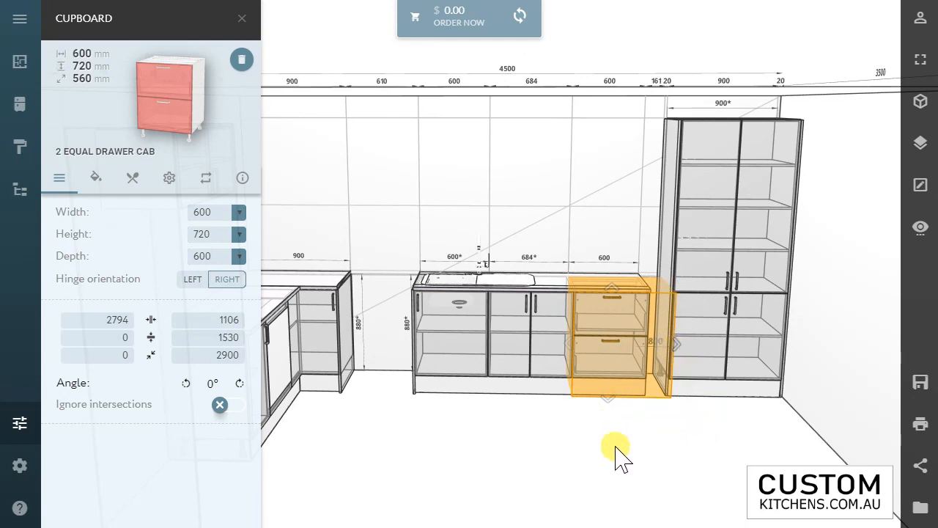
left_click_drag(560, 352, 718, 370)
left_click(668, 296)
left_click_drag(668, 296, 660, 315)
left_click(662, 318)
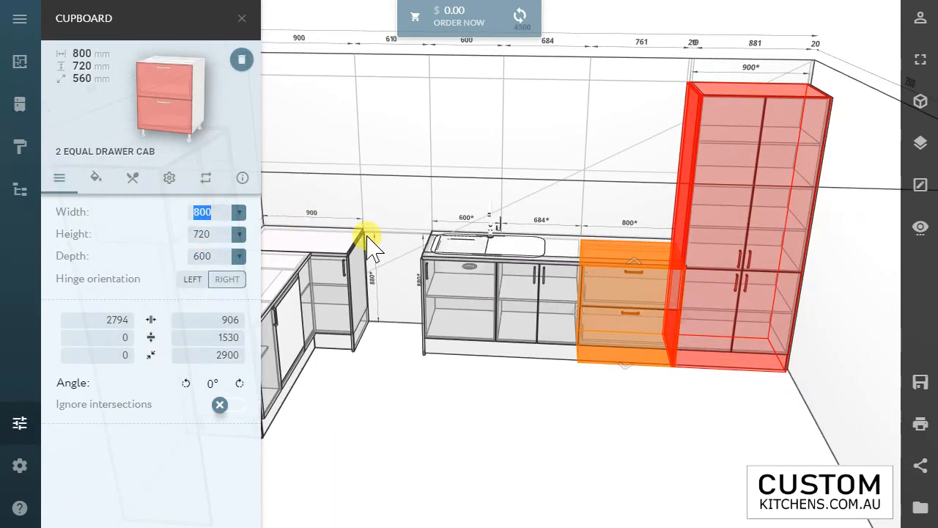
type("1")
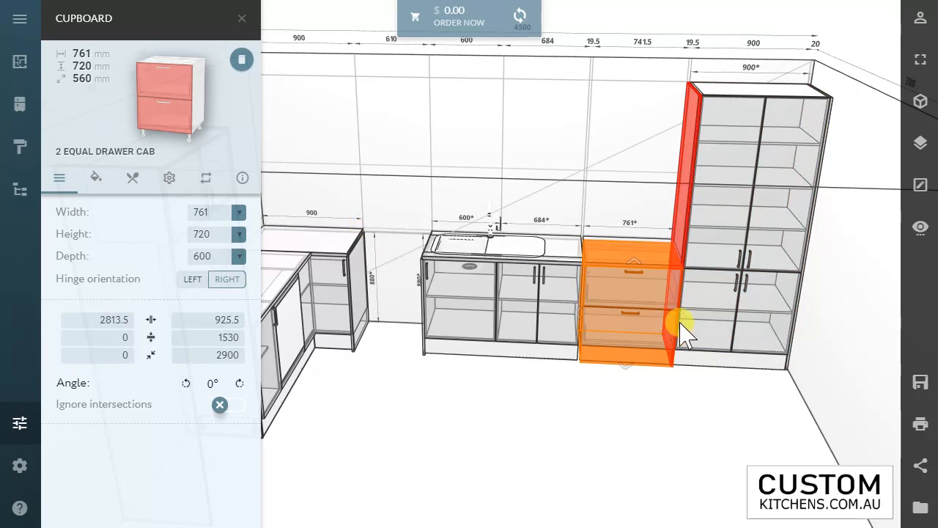
left_click_drag(628, 314, 599, 429)
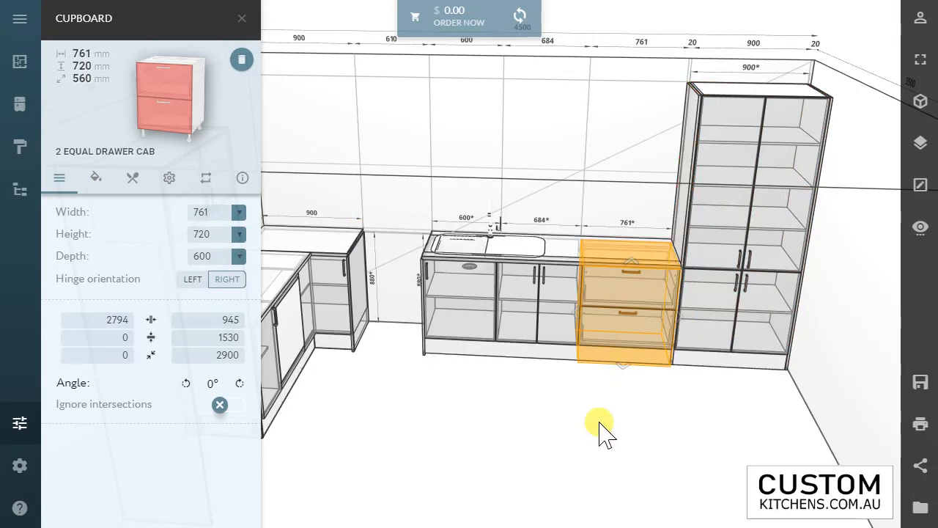
left_click(599, 428)
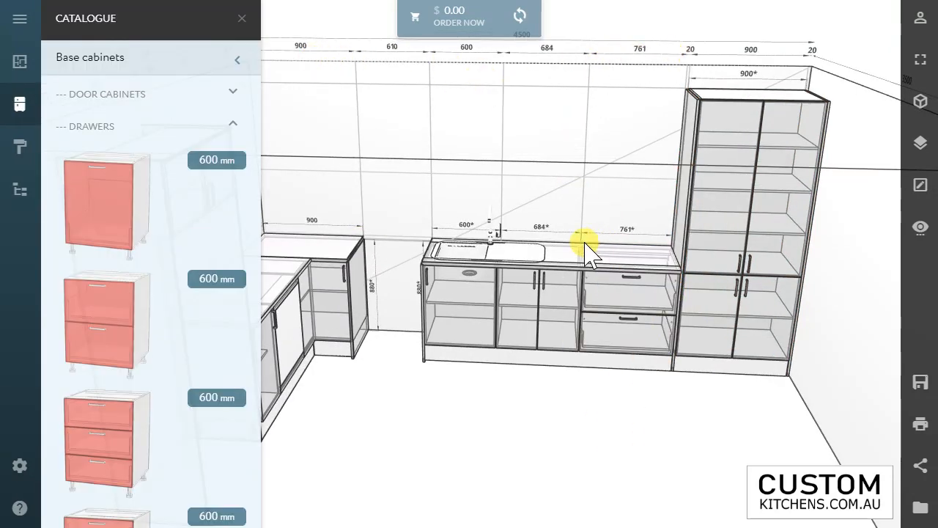
Step: Examine the whole kitchen layout in the rendered material view and return to the dimensioned line view
left_click_drag(569, 311, 517, 295)
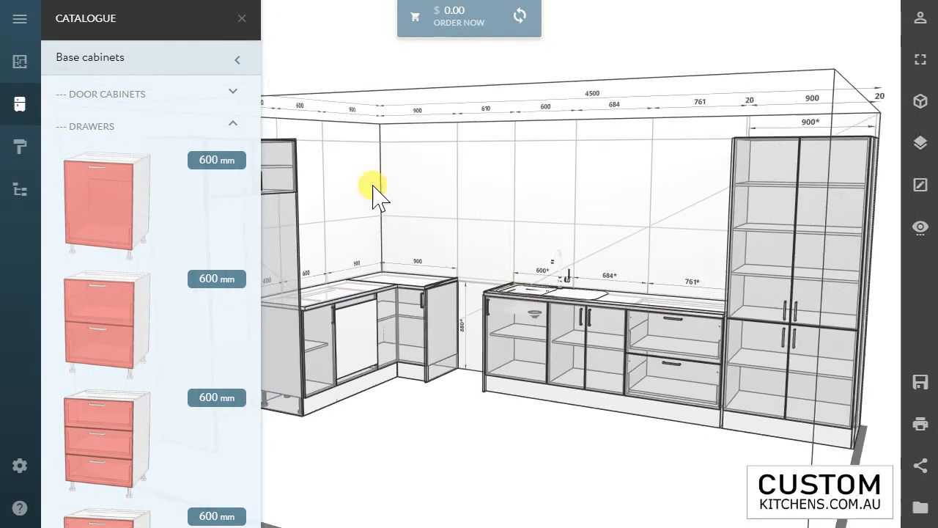
left_click(242, 18)
left_click(918, 104)
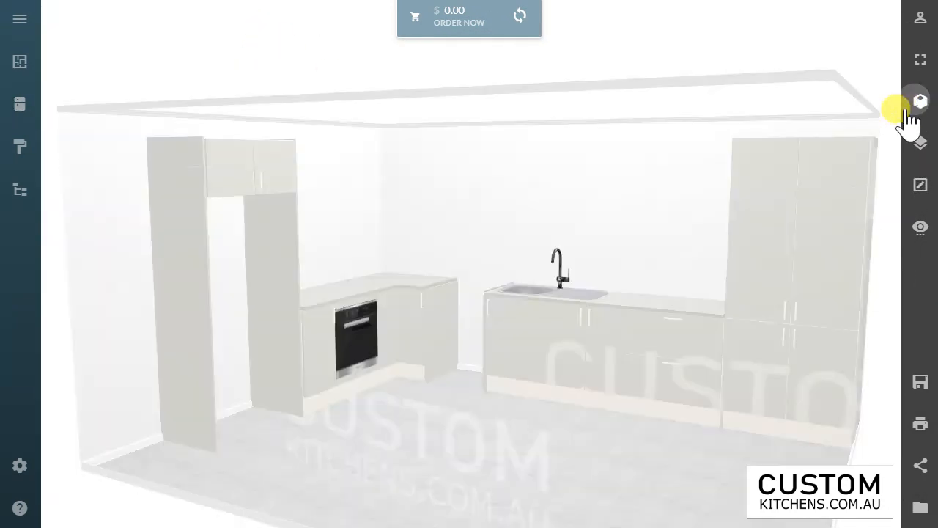
left_click_drag(828, 157, 579, 257)
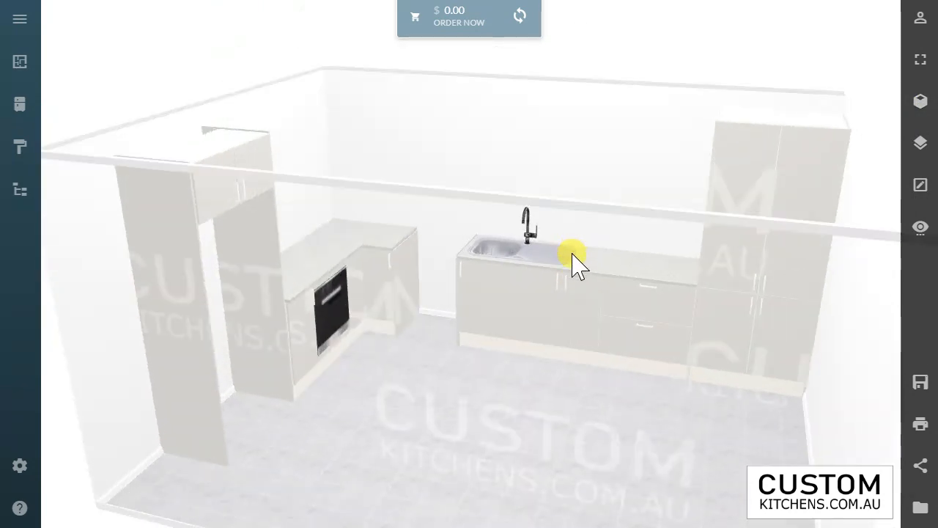
scroll(573, 254, "down", 2)
scroll(575, 256, "up", 3)
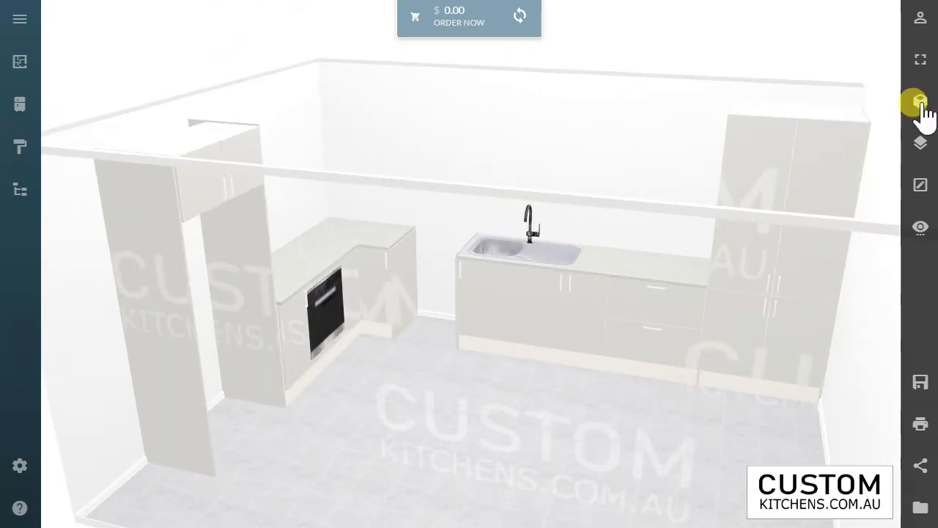
left_click(920, 102)
scroll(483, 344, "up", 3)
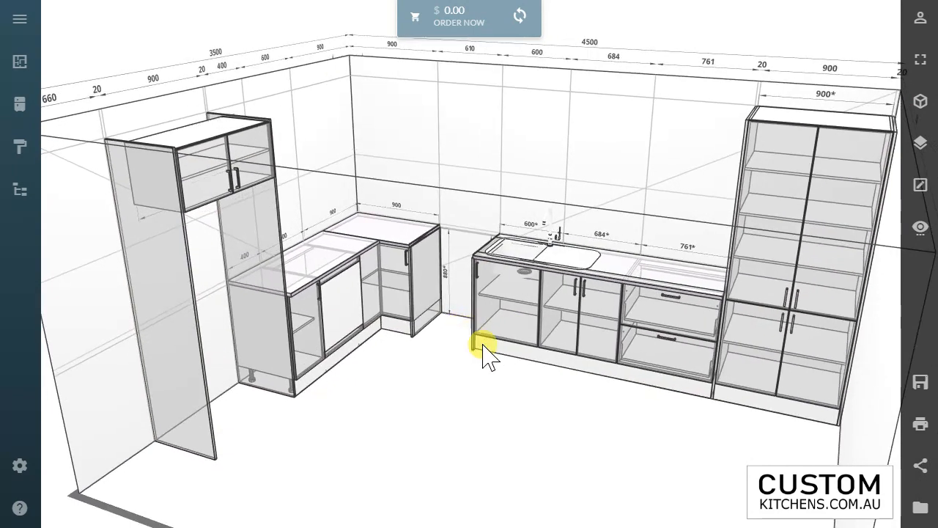
Step: Place a 400 mm one-door top cabinet against the fridge panel, above the 400 mm base cabinet
left_click_drag(555, 372, 456, 105)
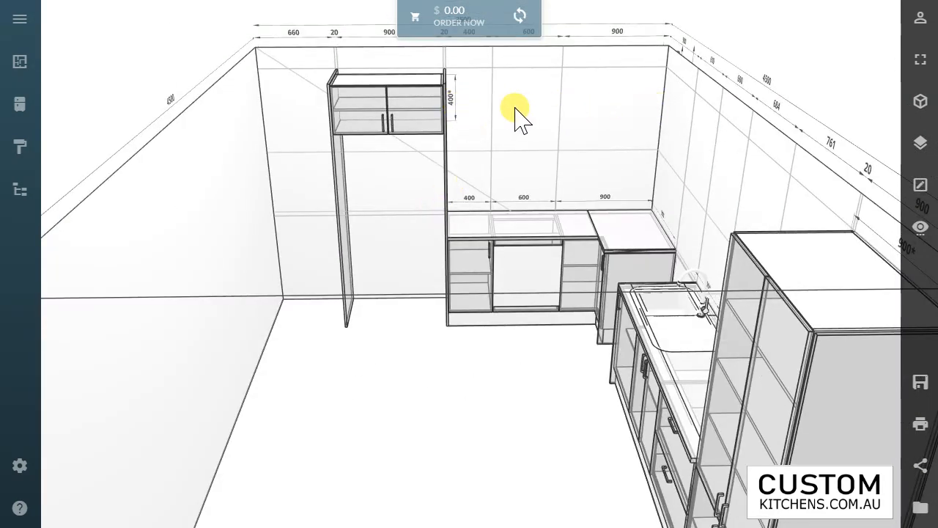
left_click(18, 65)
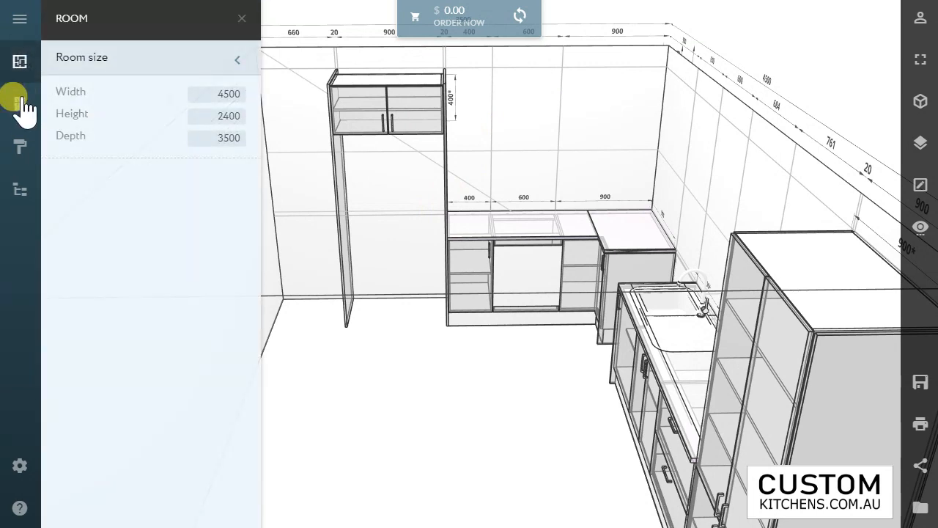
left_click(20, 103)
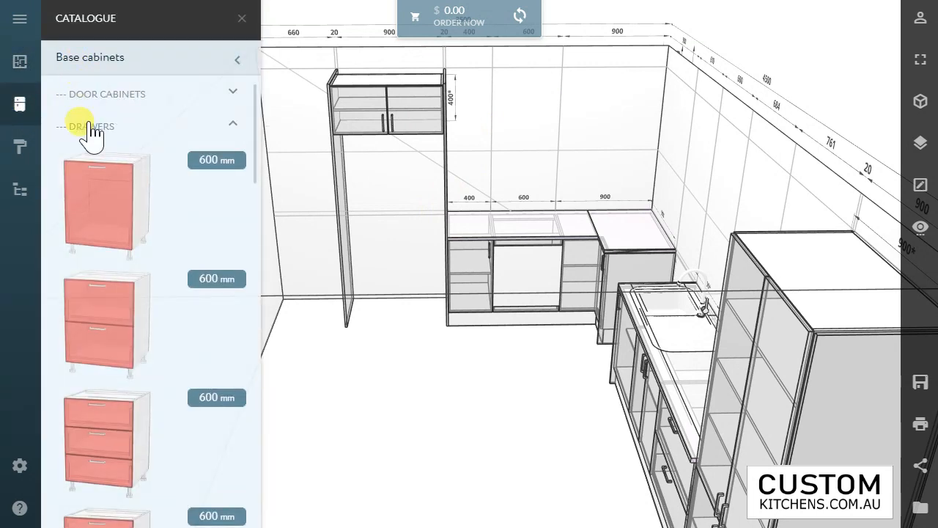
left_click(88, 129)
left_click(91, 63)
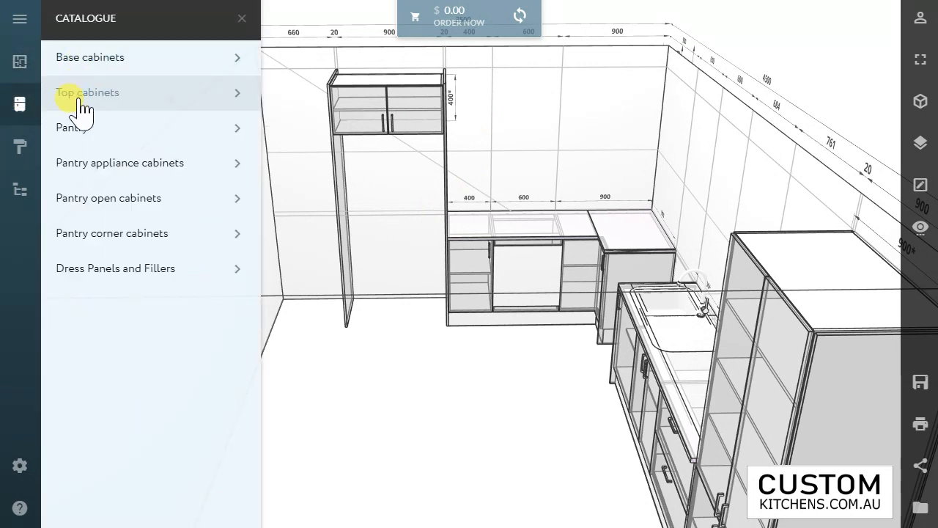
left_click(82, 105)
left_click_drag(105, 146, 464, 123)
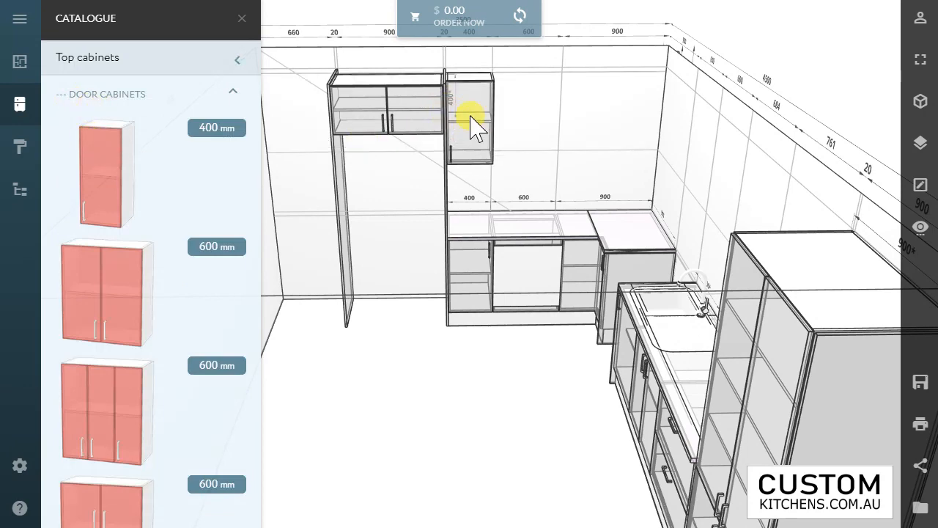
Step: Set the fridge top cabinet's distance from the floor to 1820 mm and select the adjacent wall cabinet to check their alignment
scroll(473, 117, "down", 3)
scroll(450, 106, "up", 5)
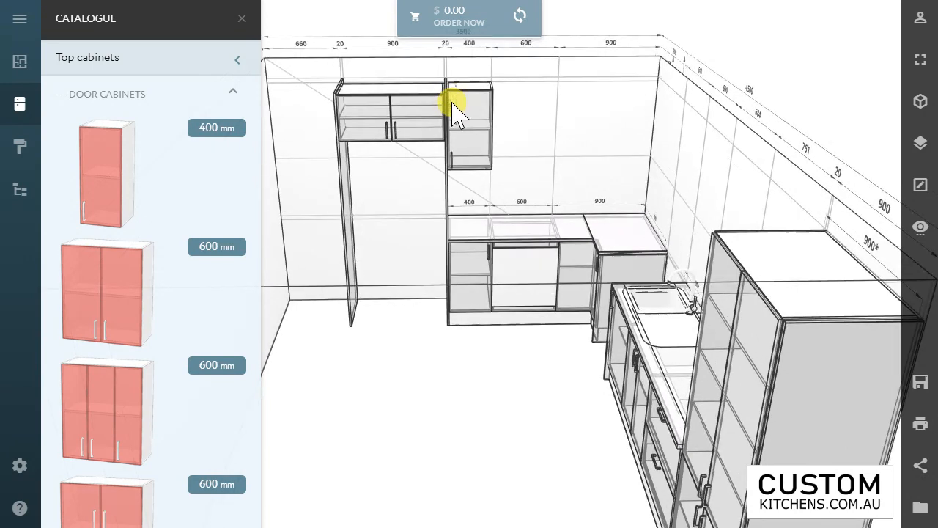
scroll(454, 123, "up", 2)
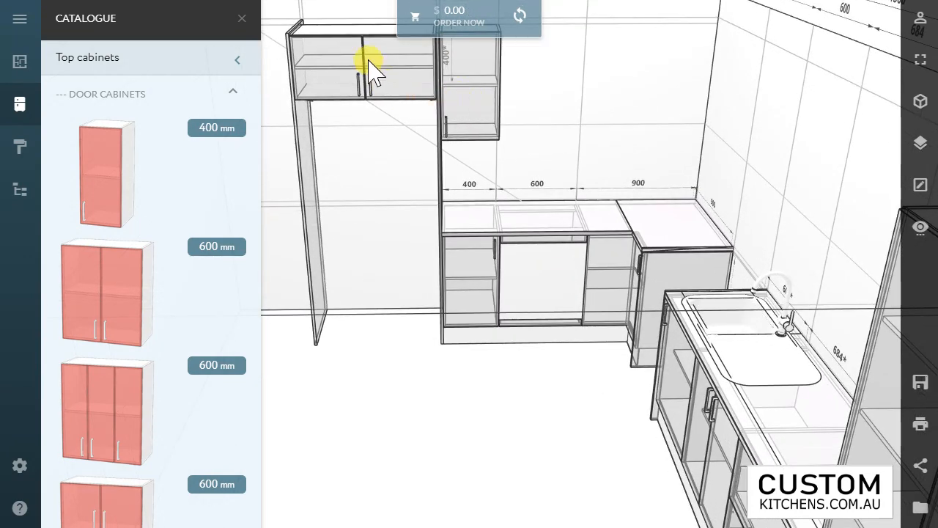
left_click(318, 92)
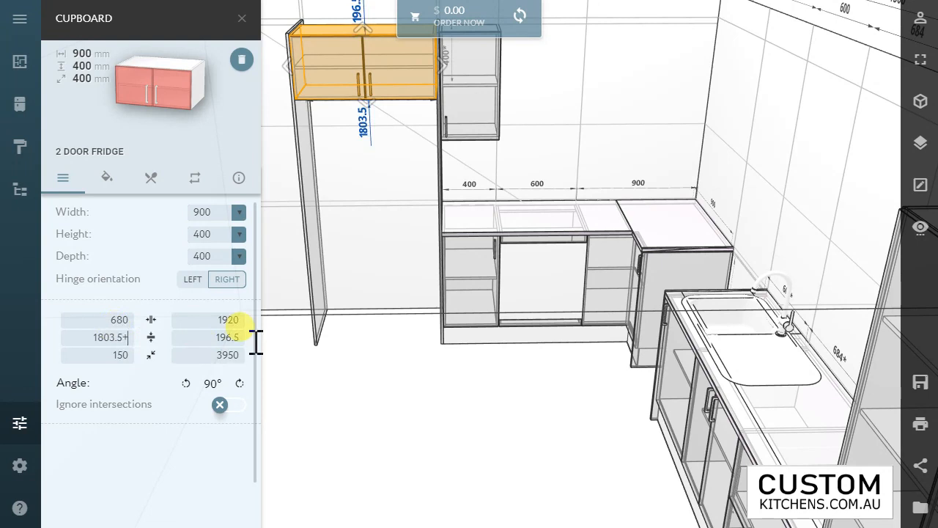
type("20")
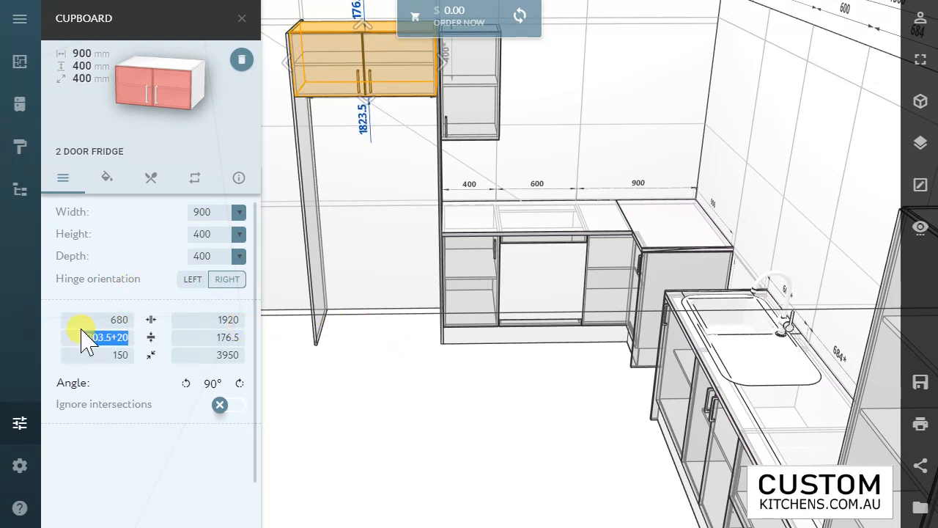
type("1820")
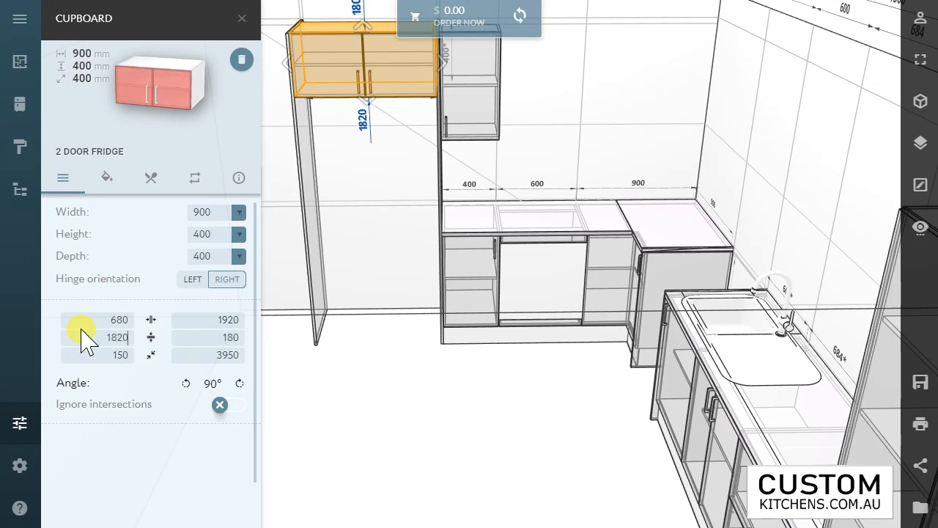
mouse_move(489, 75)
left_mouse_down()
mouse_move(534, 98)
mouse_move(519, 73)
mouse_move(526, 104)
mouse_move(504, 62)
mouse_move(489, 83)
left_mouse_up()
left_click(491, 116)
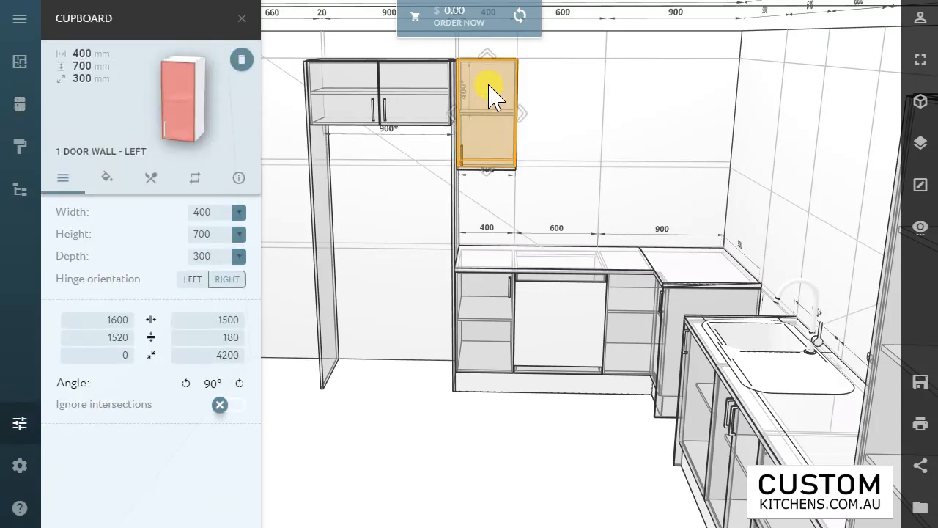
Step: Try a 300 mm width on the one-door wall cabinet beside the fridge panel and restore its width to 400 mm
left_click(588, 97)
left_click(489, 127)
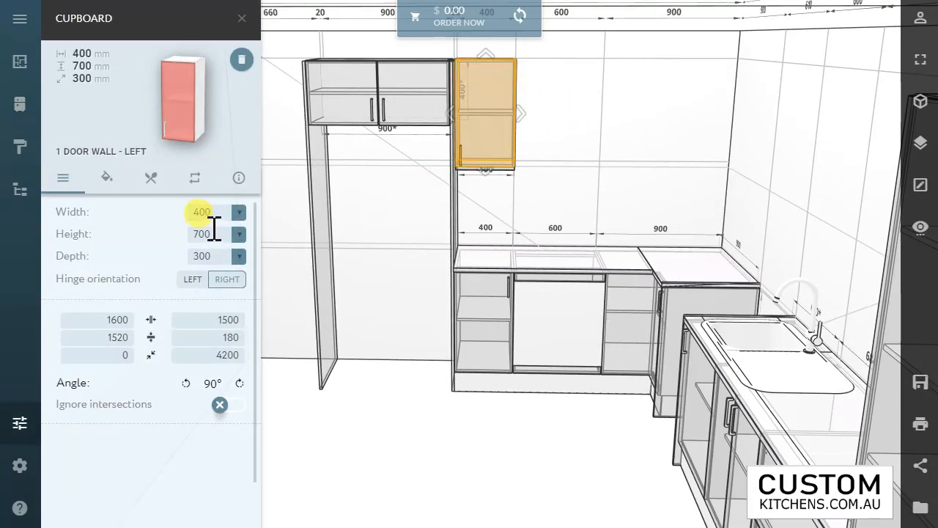
type("300")
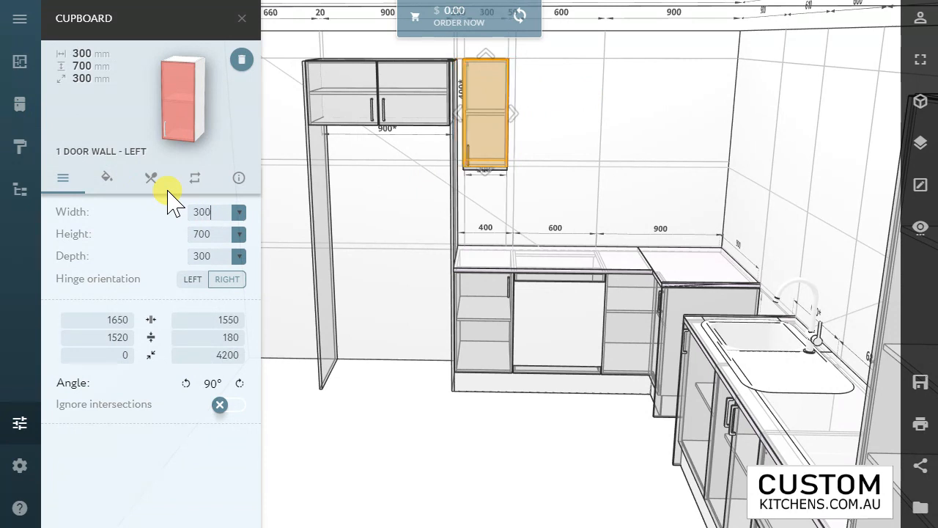
left_click_drag(211, 213, 179, 213)
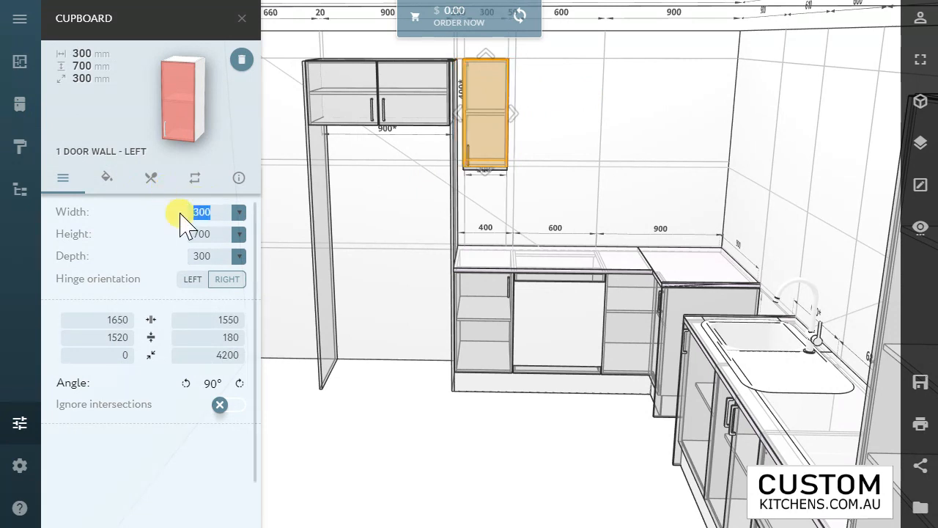
type("400")
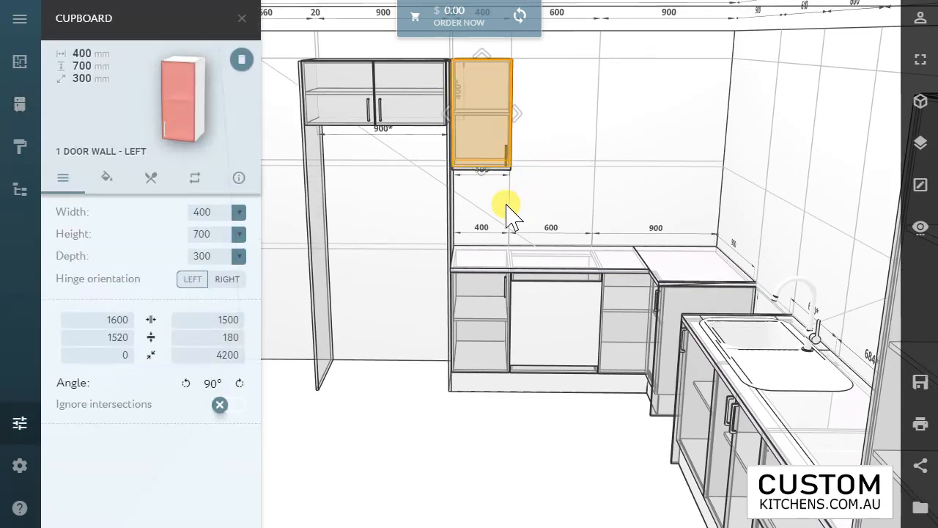
Step: Examine the one-door wall cabinet's door finish, assembly and shelf options, replacement models and product information
left_click(107, 178)
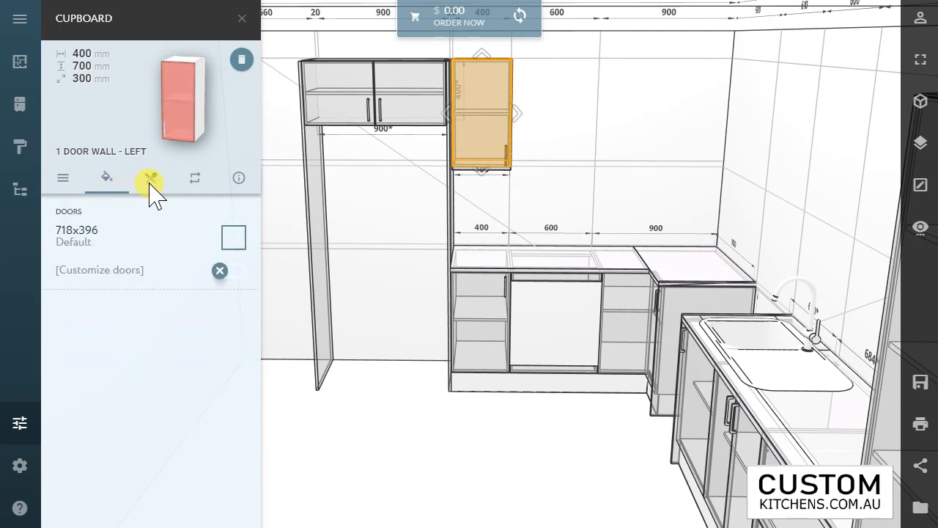
left_click(150, 179)
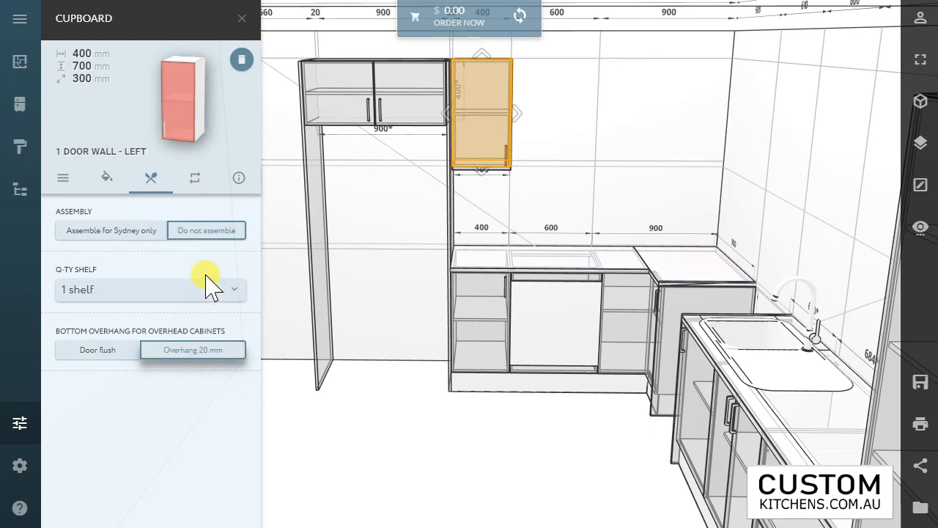
left_click(196, 179)
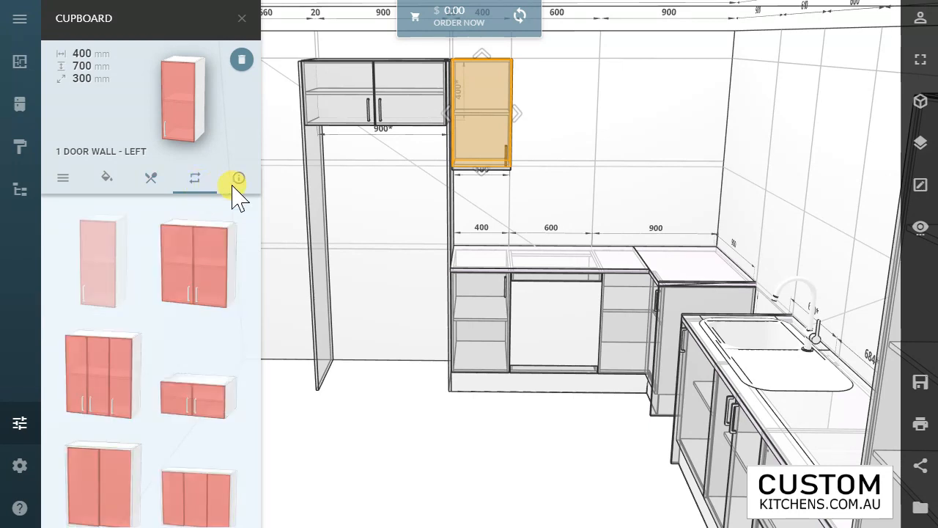
left_click(239, 179)
left_click(196, 180)
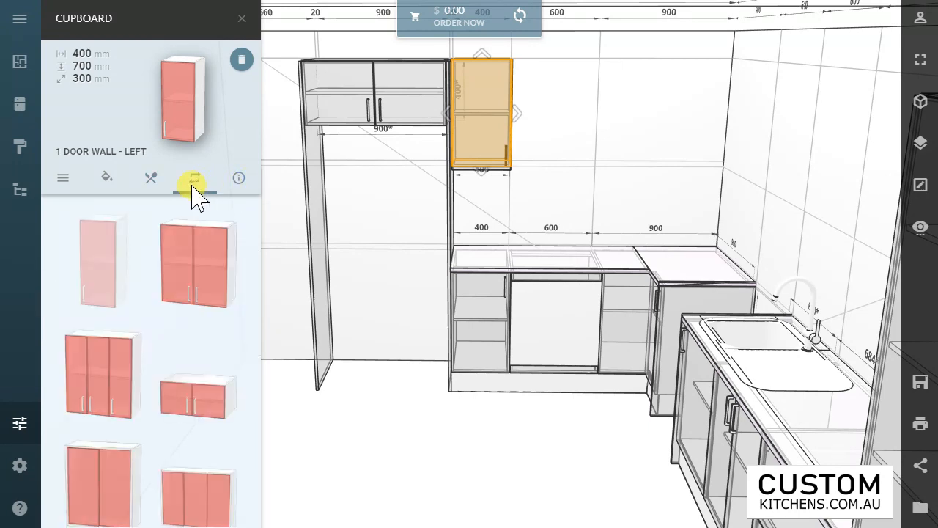
left_click(154, 187)
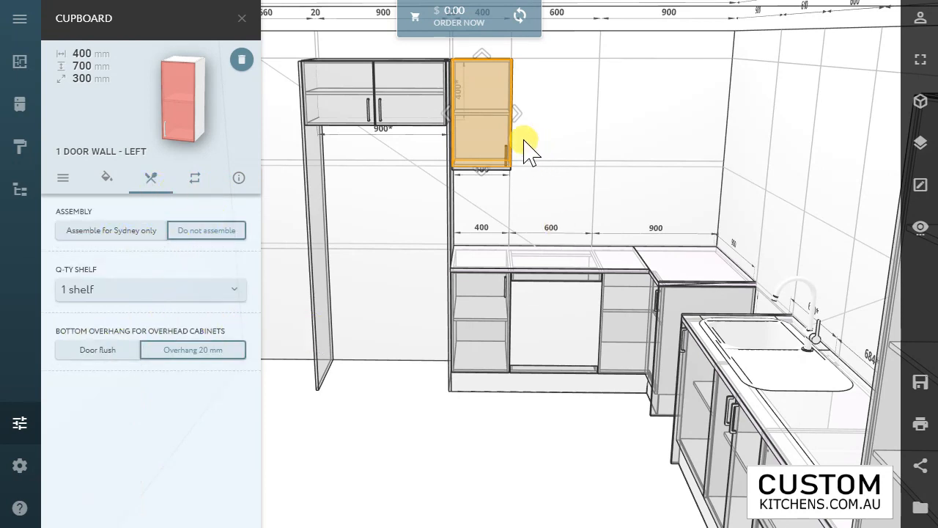
Step: Try two and three shelves in the one-door wall cabinet and return it to one shelf
left_click(107, 302)
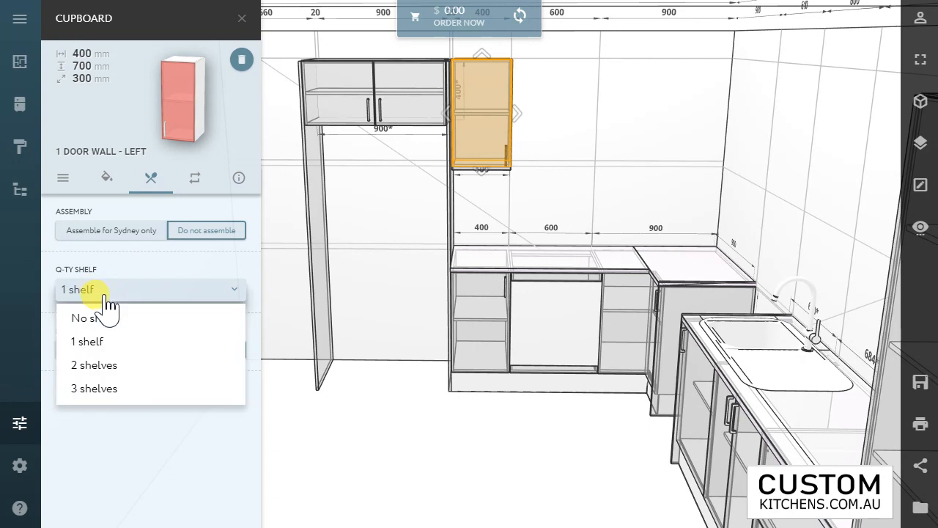
left_click(110, 365)
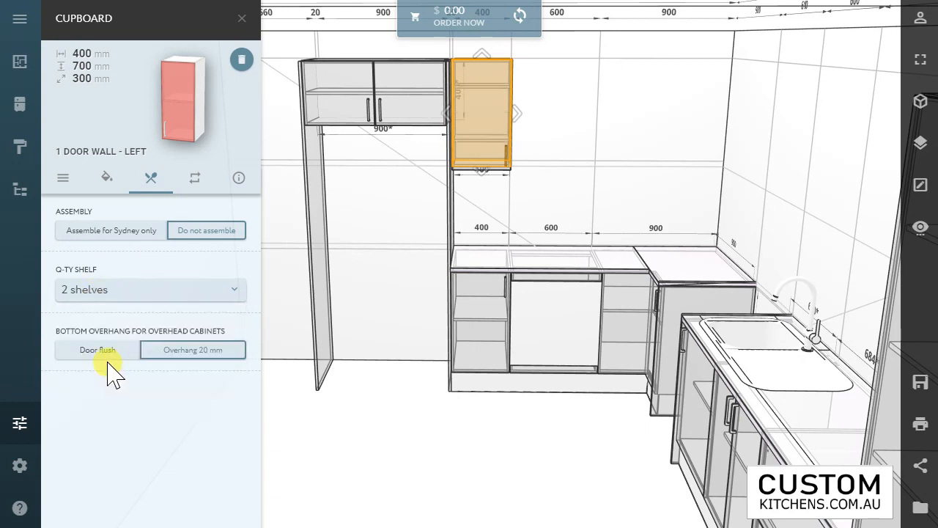
left_click(513, 193)
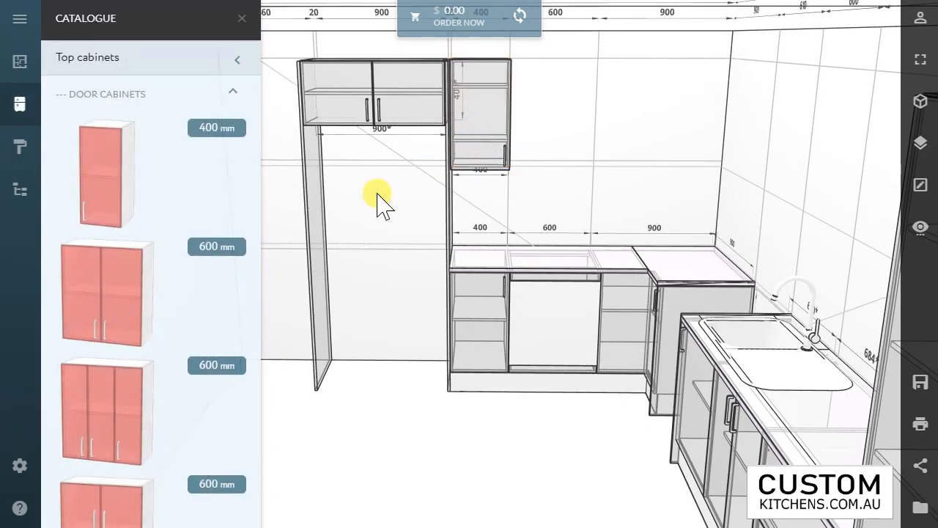
left_click(476, 168)
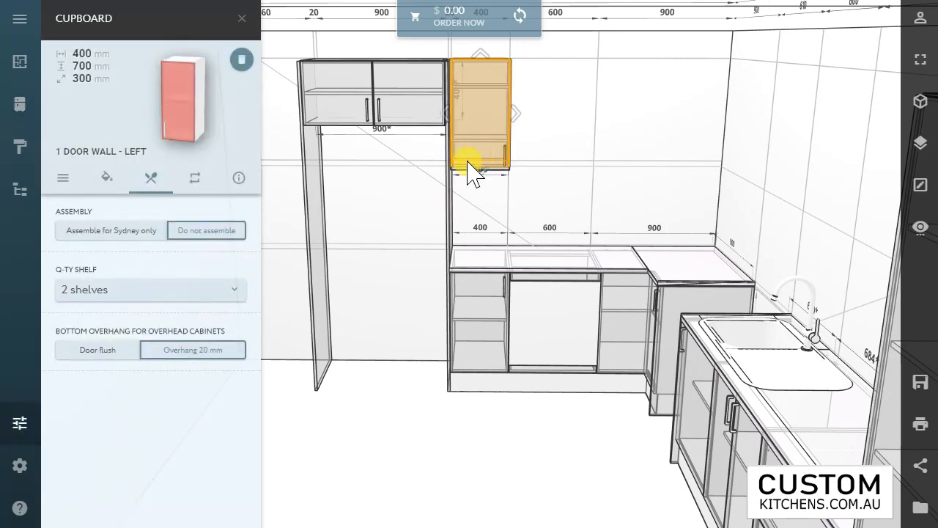
left_click(183, 291)
left_click(152, 388)
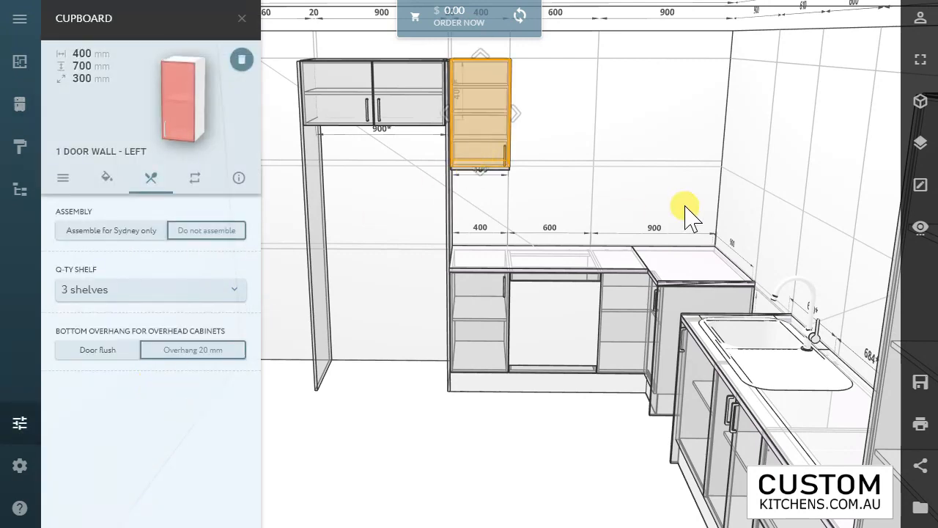
left_click(561, 164)
left_click(494, 156)
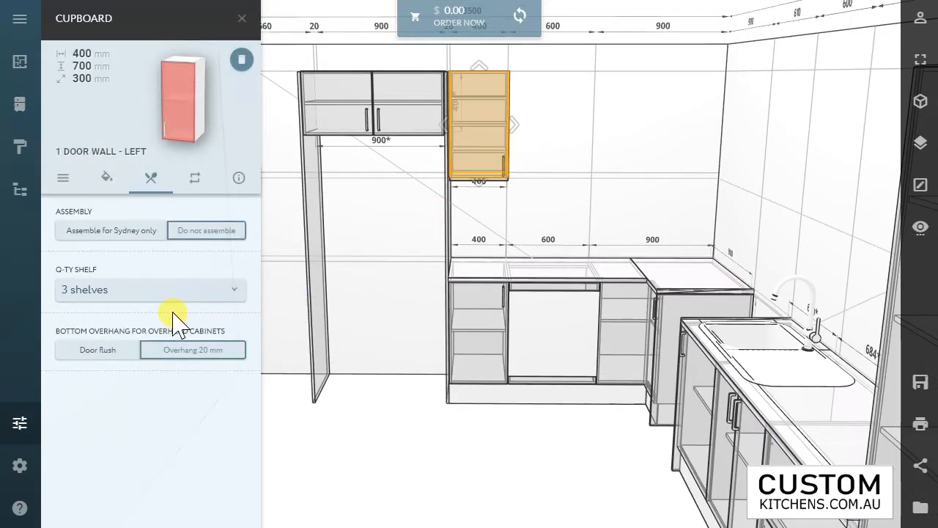
left_click(173, 295)
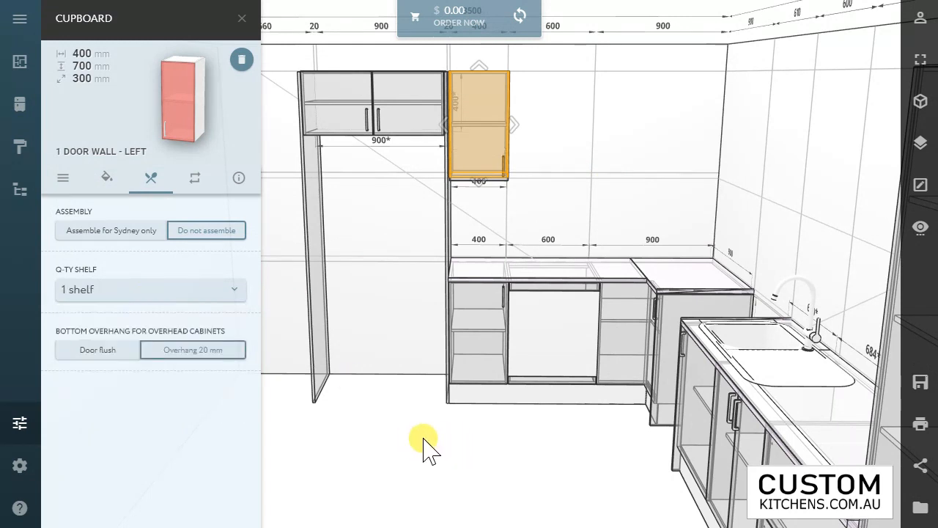
Step: Place a 600 mm two-door range hood cabinet next to the 400 mm wall cabinet, above the 600 mm base unit
left_click(418, 444)
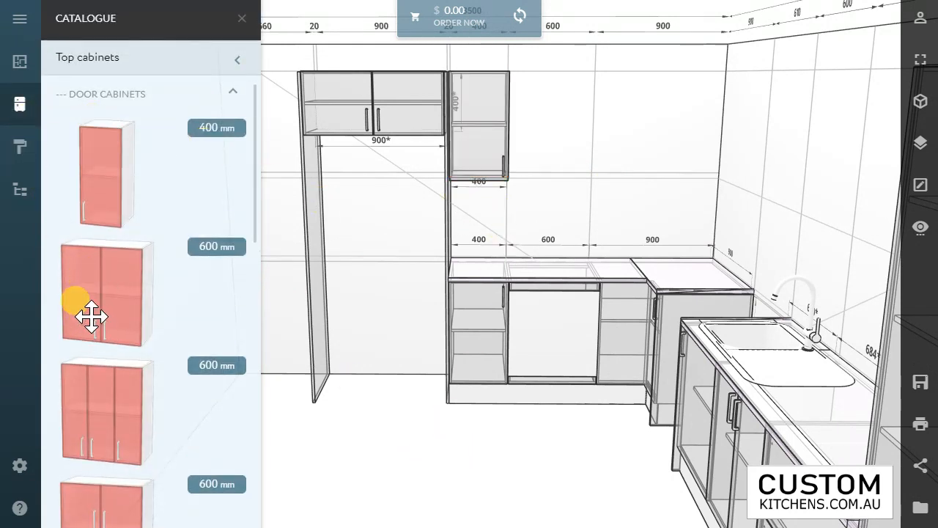
scroll(88, 312, "down", 4)
scroll(125, 323, "down", 5)
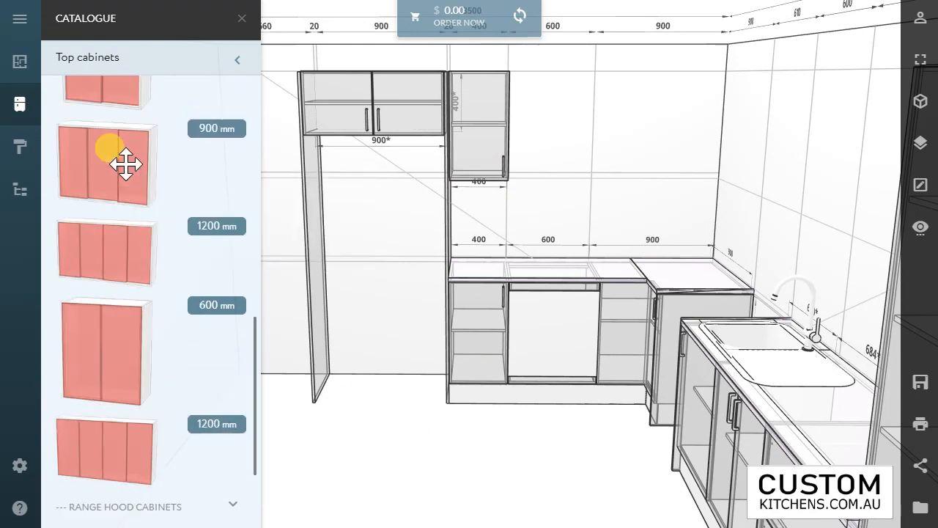
scroll(125, 164, "up", 8)
scroll(118, 173, "up", 2)
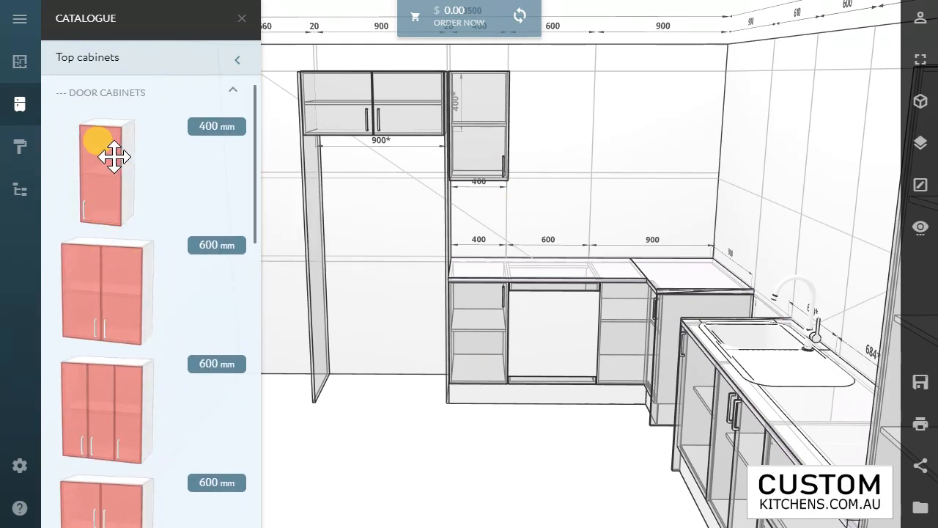
left_click(119, 98)
left_click(114, 132)
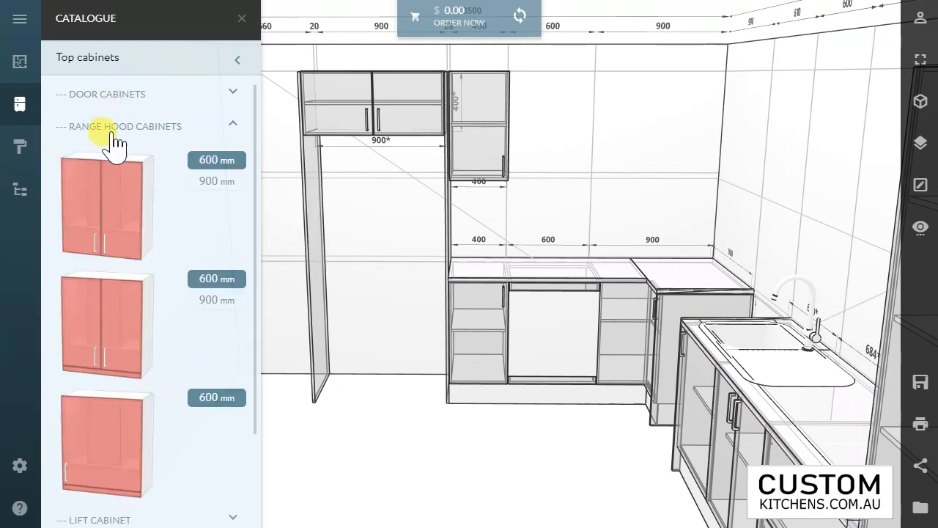
left_click_drag(497, 133, 545, 125)
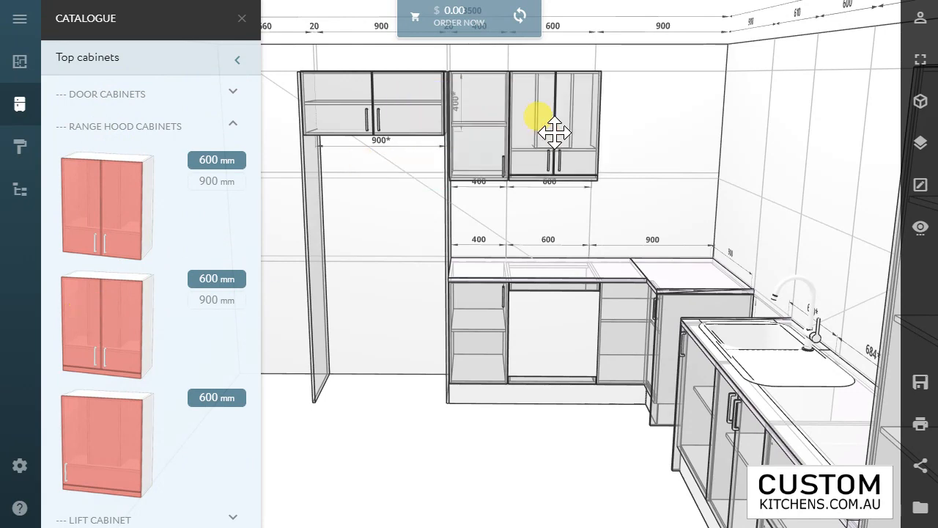
left_click_drag(631, 121, 629, 127)
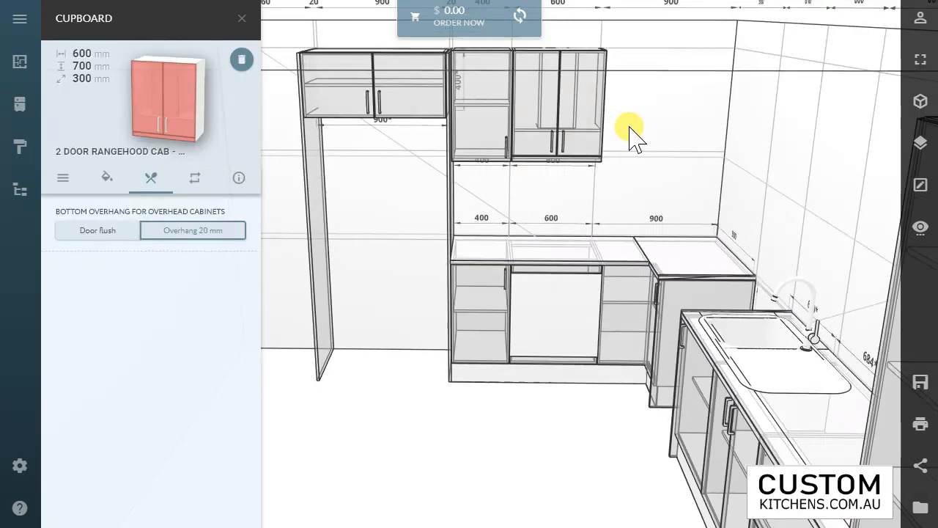
left_click_drag(668, 79, 651, 105)
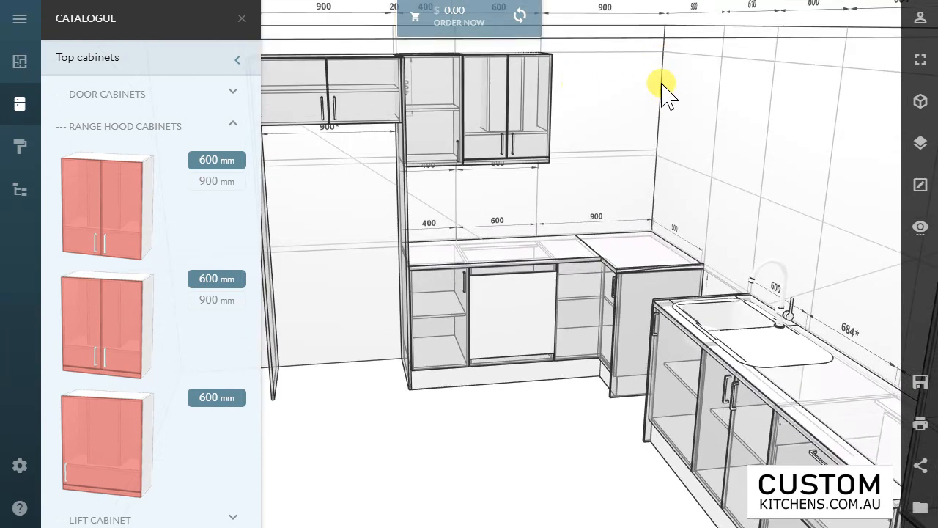
Step: Place a flat top dress panel on the back wall, tight in the corner above the corner base cabinet
left_click(76, 126)
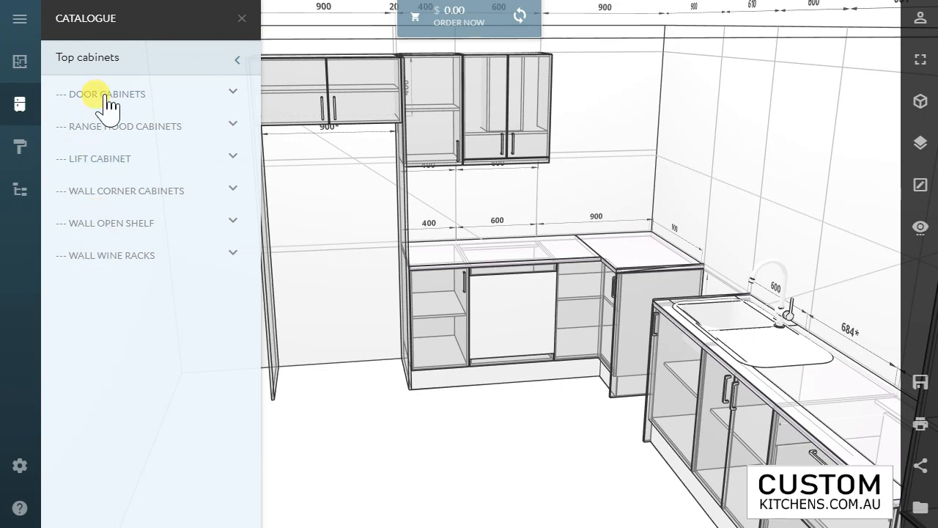
left_click(111, 61)
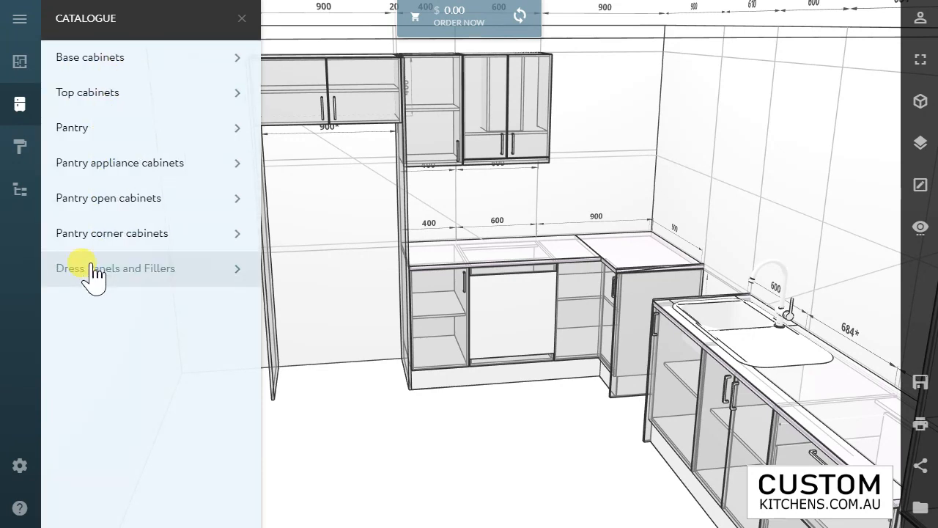
left_click(94, 271)
left_click(112, 129)
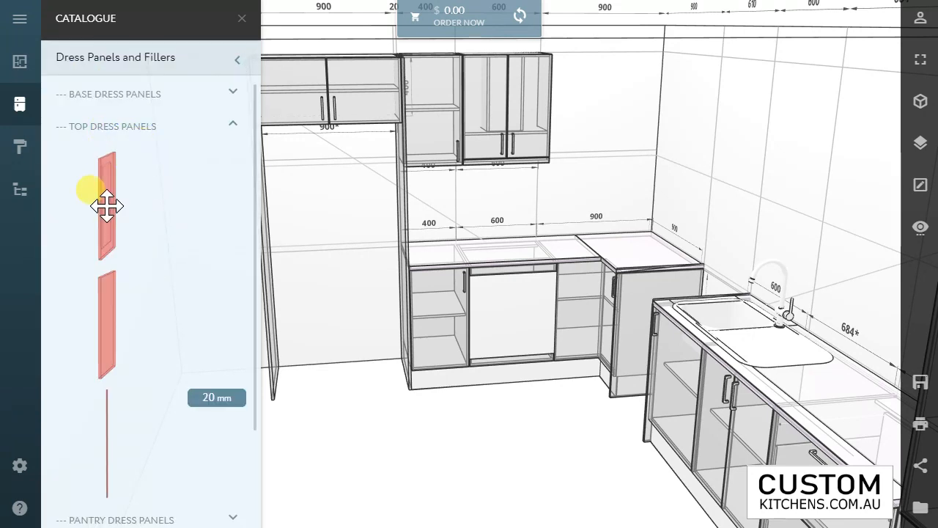
left_click_drag(612, 117, 664, 94)
left_click(658, 147)
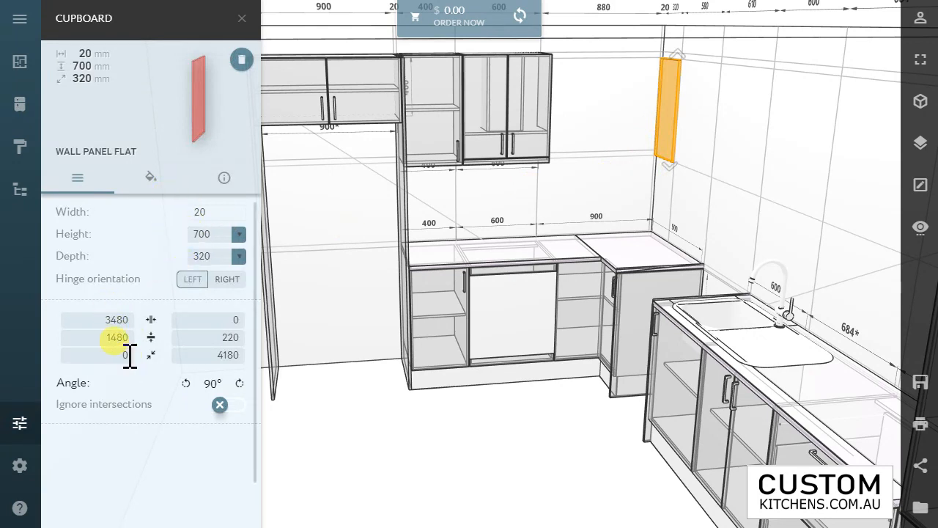
Step: Set the flat wall panel's distance from the adjoining side wall to 5 mm, with its back-wall distance at 0
type("5")
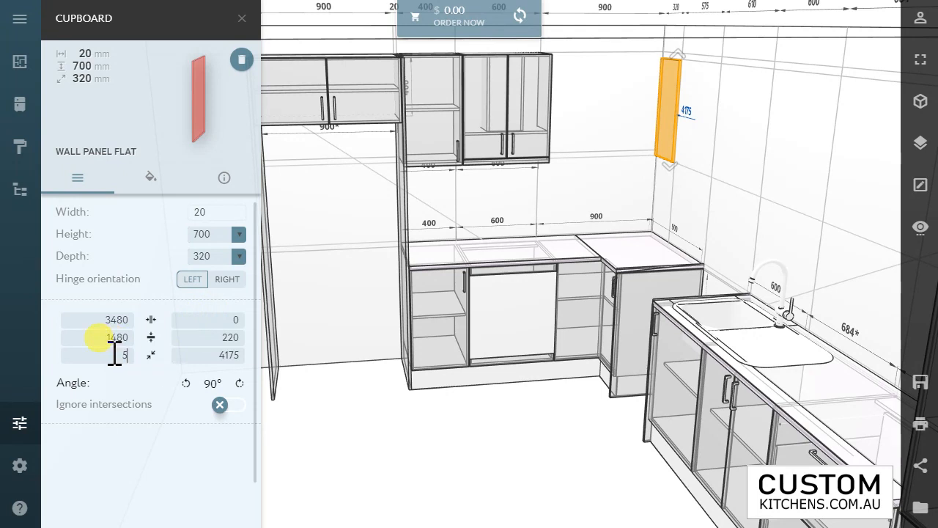
type("0")
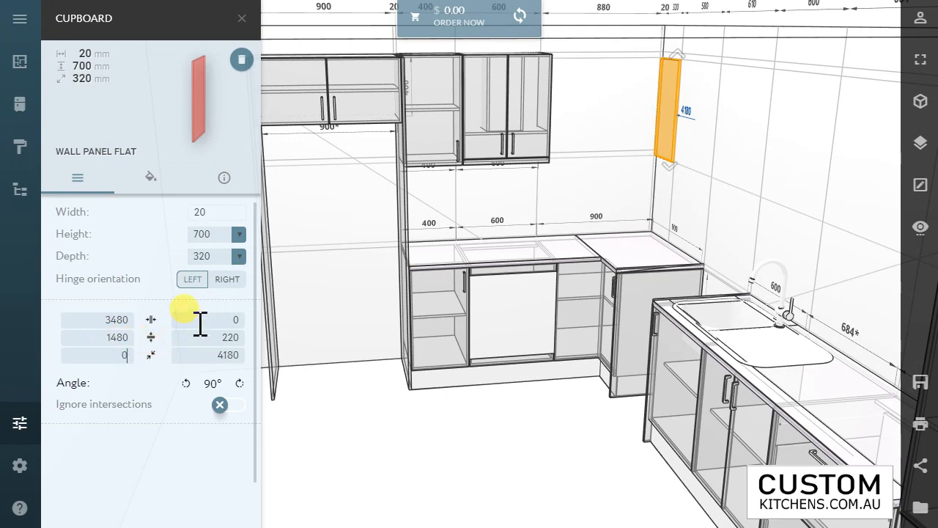
type("5")
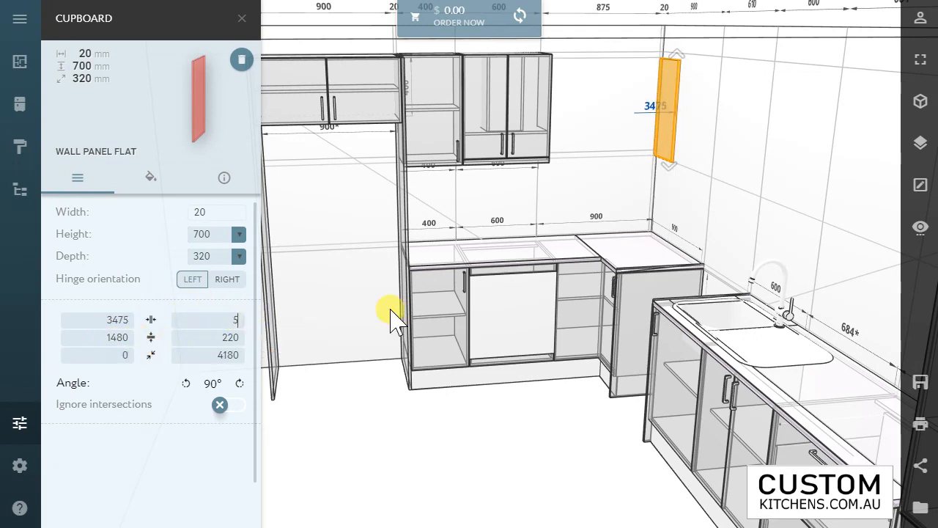
left_click(601, 206)
mouse_move(626, 163)
left_mouse_down()
mouse_move(613, 174)
mouse_move(622, 152)
left_mouse_up()
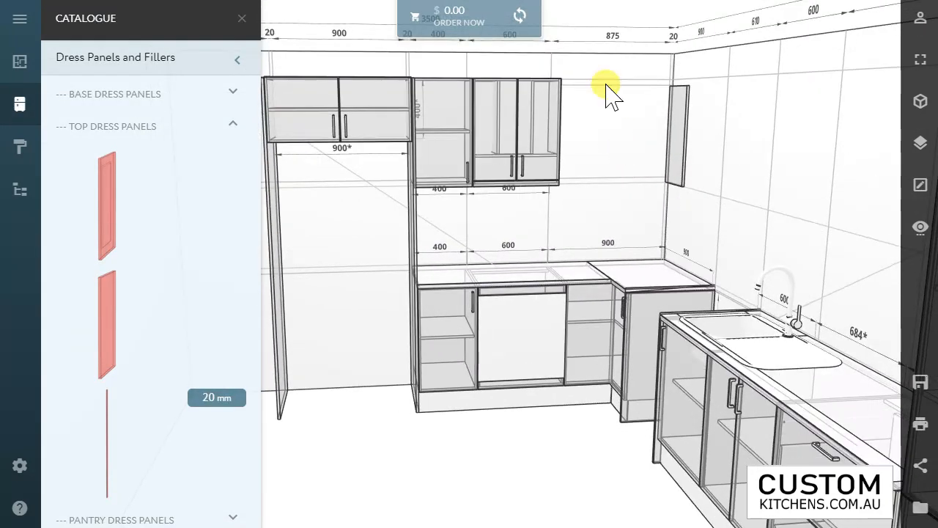
Step: Place a 600 mm two-door wall cabinet on the back wall, between the range hood cabinet and the corner panel
left_click(104, 131)
left_click(105, 72)
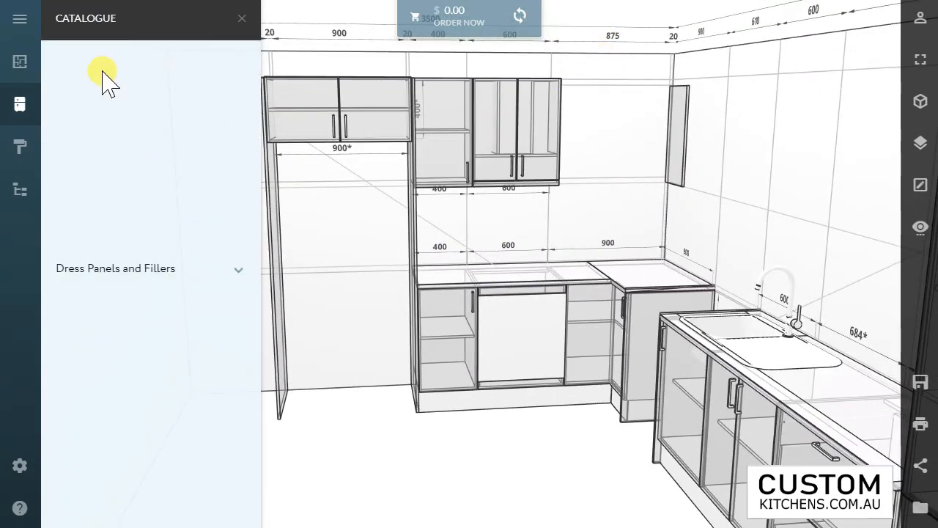
left_click(94, 99)
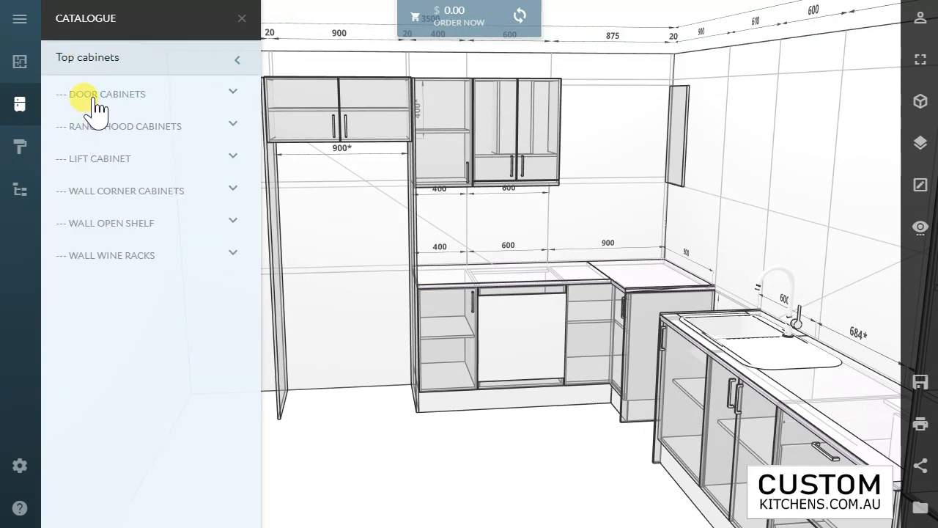
left_click(95, 102)
left_click_drag(115, 272, 586, 143)
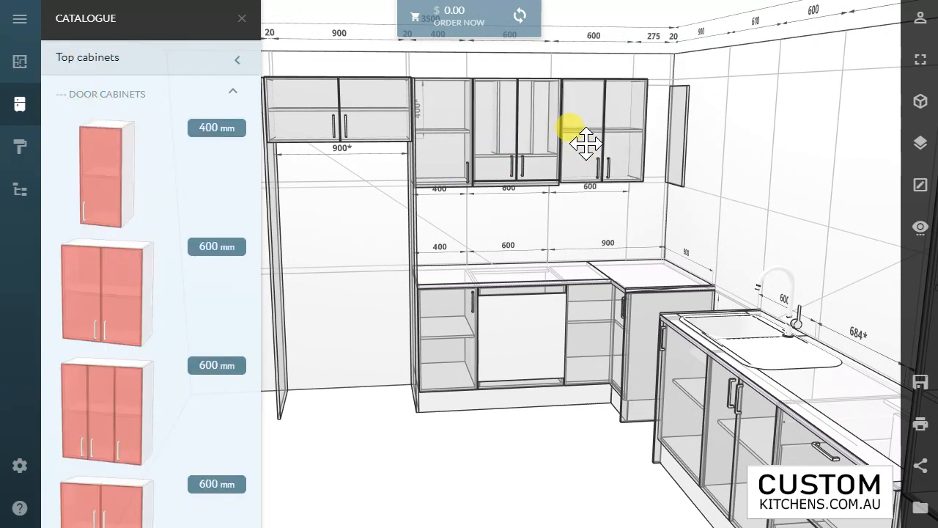
Step: Set the two-door wall cabinet's width to 875 mm and shift it to fill the gap between the range hood cabinet and corner panel
left_click(622, 138)
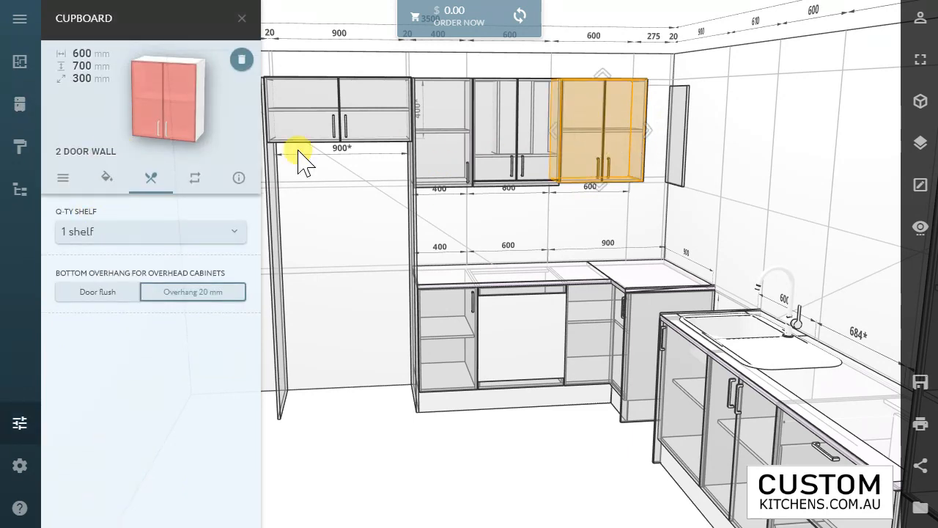
left_click(63, 178)
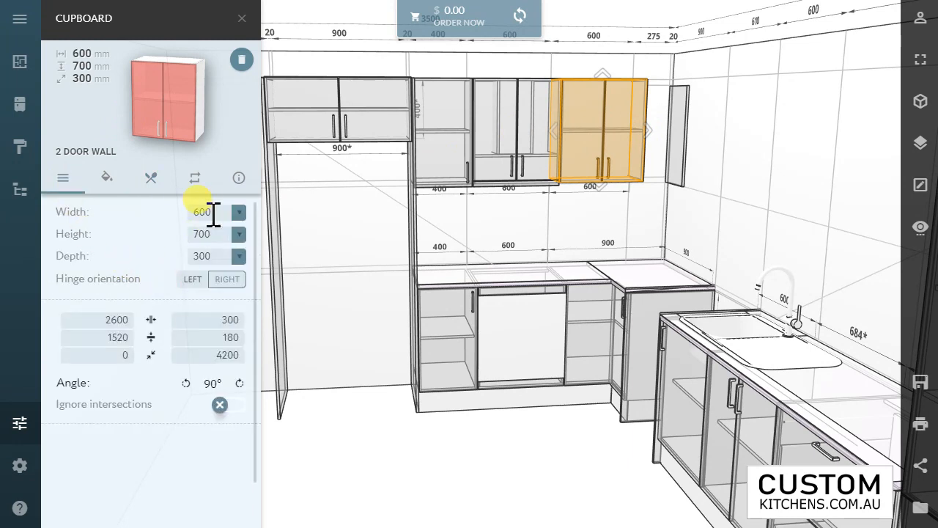
left_click(178, 212)
type("875")
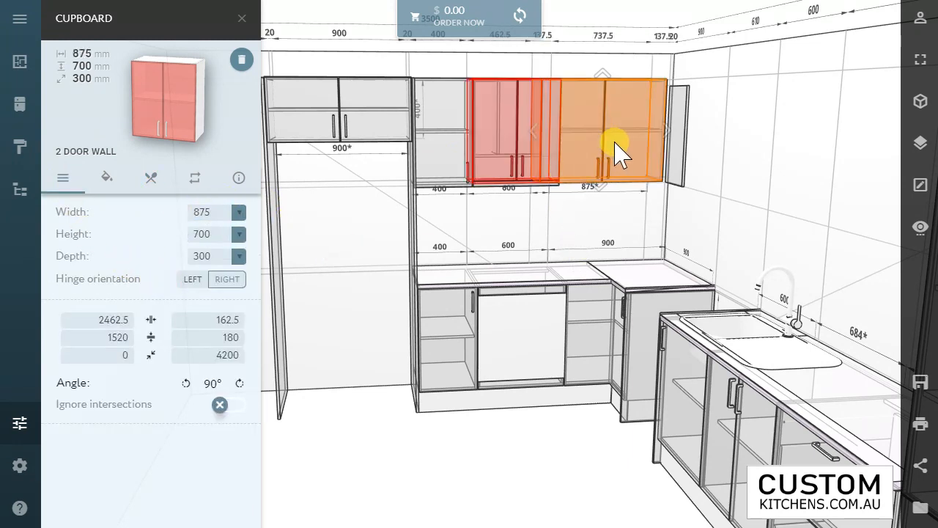
left_click_drag(609, 154, 663, 149)
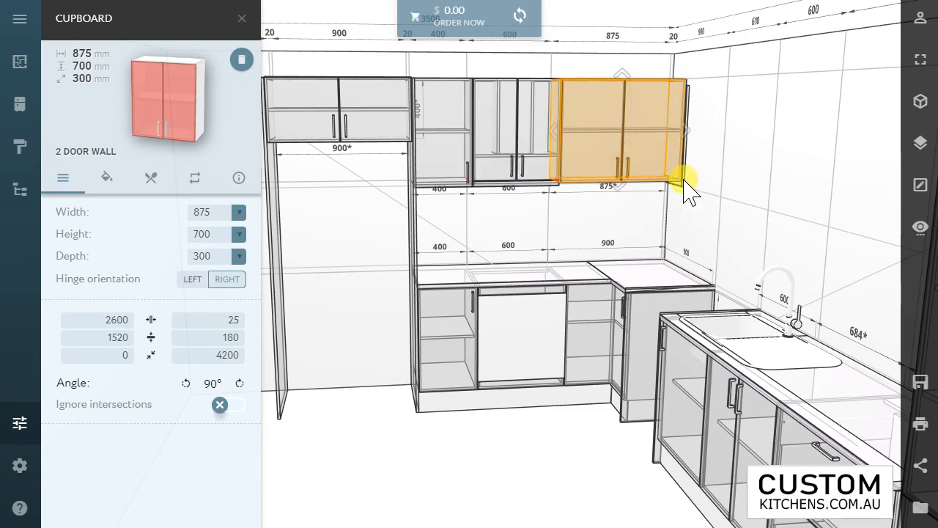
Step: Set the flat wall panel's distance from the floor to 1500 mm
left_click_drag(687, 187, 721, 194)
left_click(715, 192)
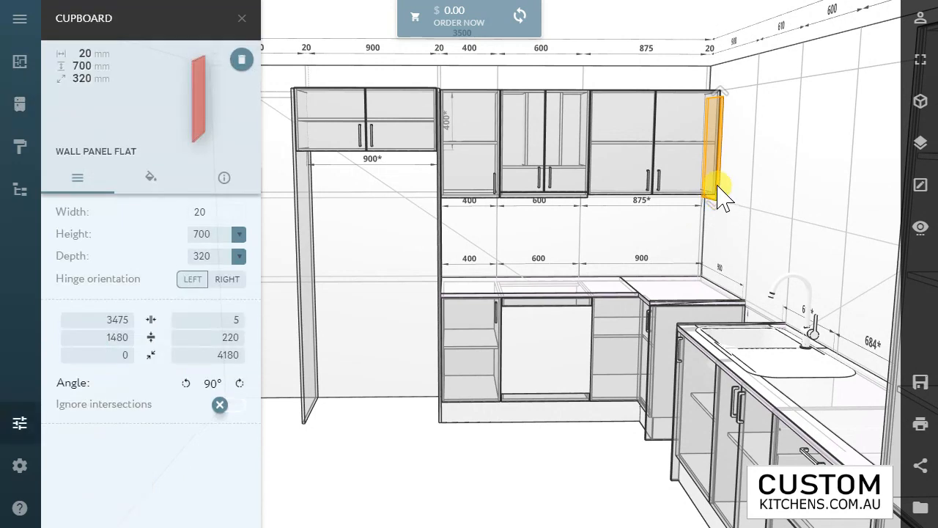
left_click_drag(109, 339, 133, 327)
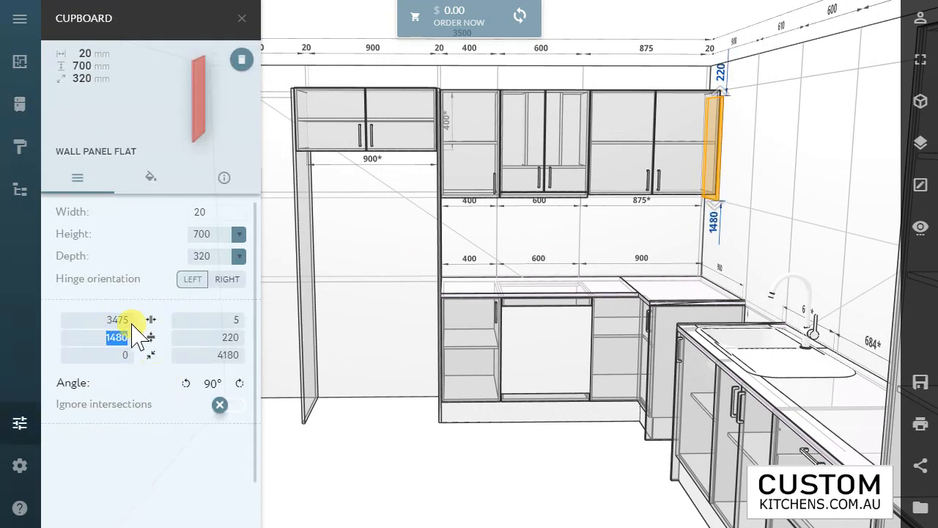
type("1500")
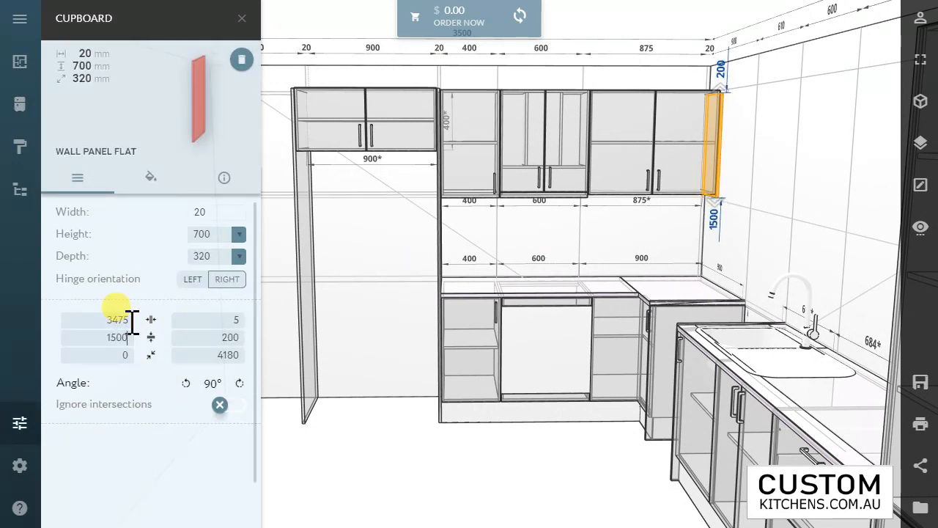
left_click(702, 126)
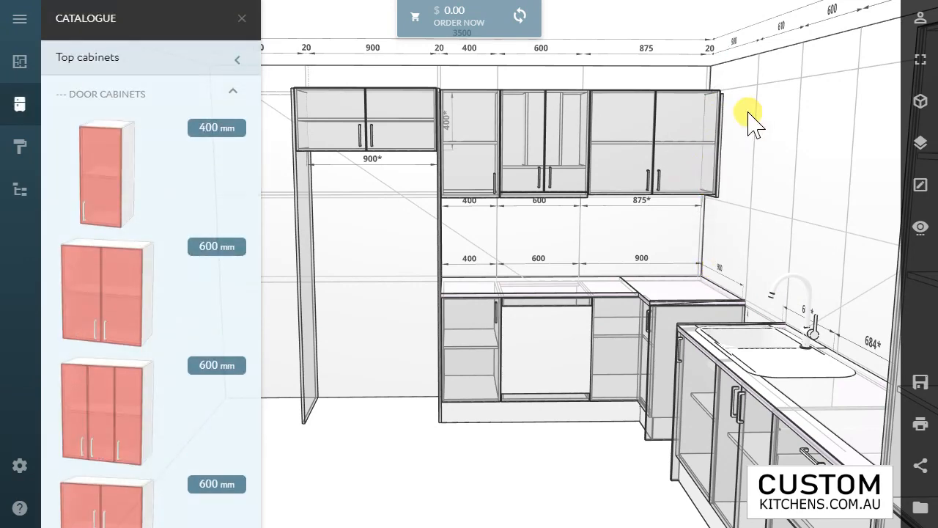
Step: Set the flat wall panel's distance from the floor to 1520 mm, level with the adjoining two-door wall cabinet
left_click(709, 111)
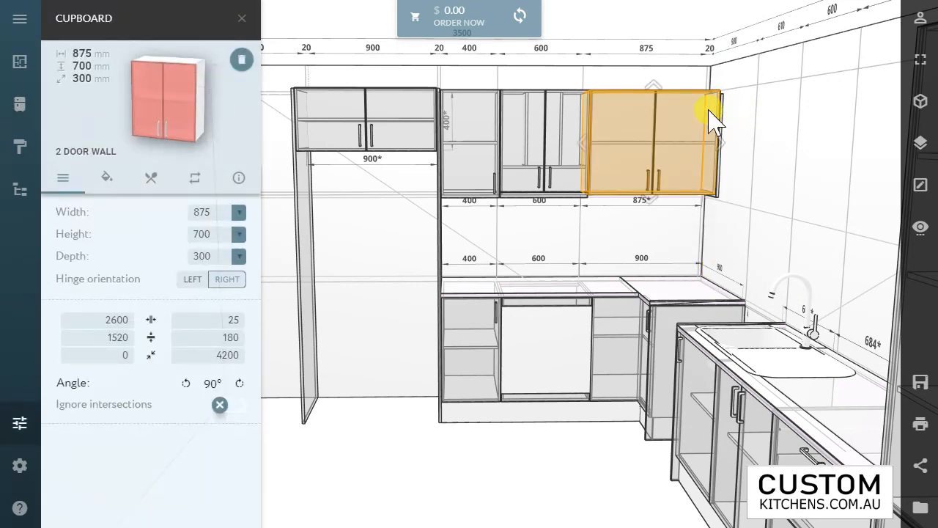
left_click(700, 66)
left_click_drag(735, 195, 541, 151)
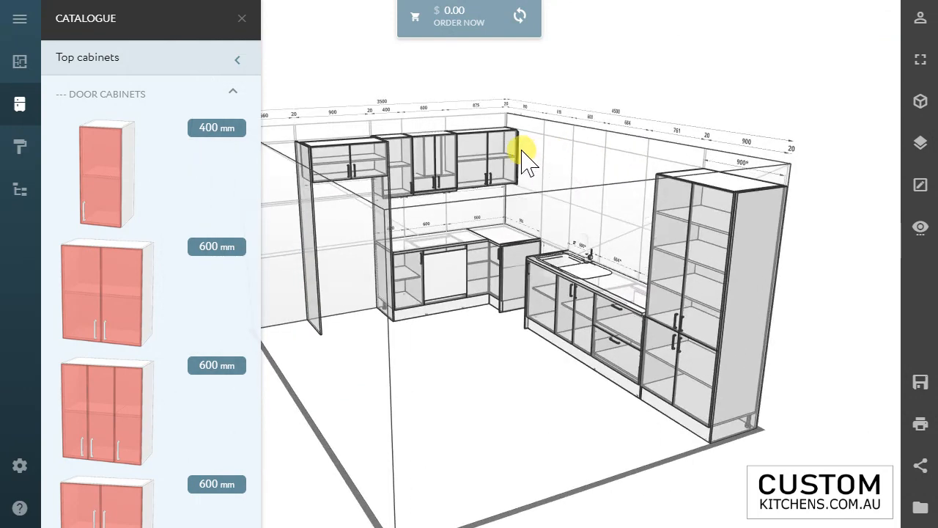
scroll(512, 157, "down", 5)
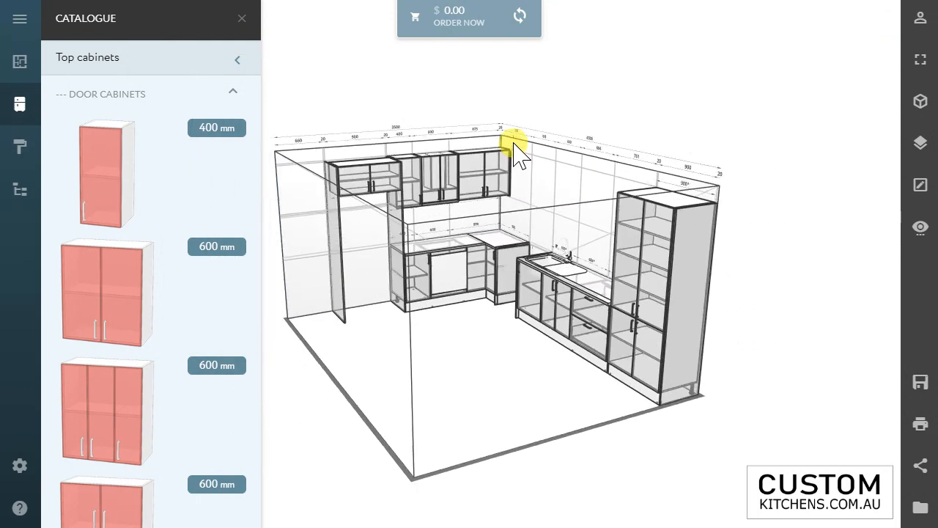
scroll(505, 164, "up", 6)
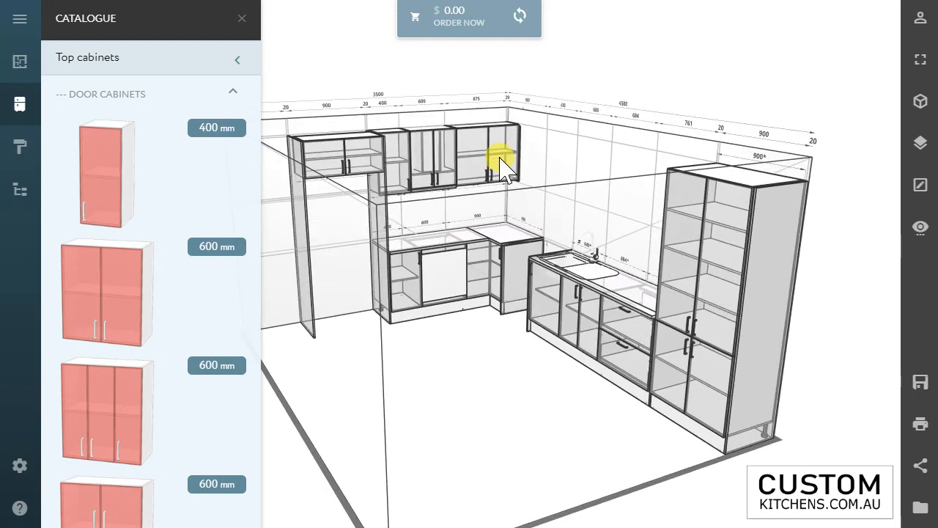
scroll(522, 134, "up", 2)
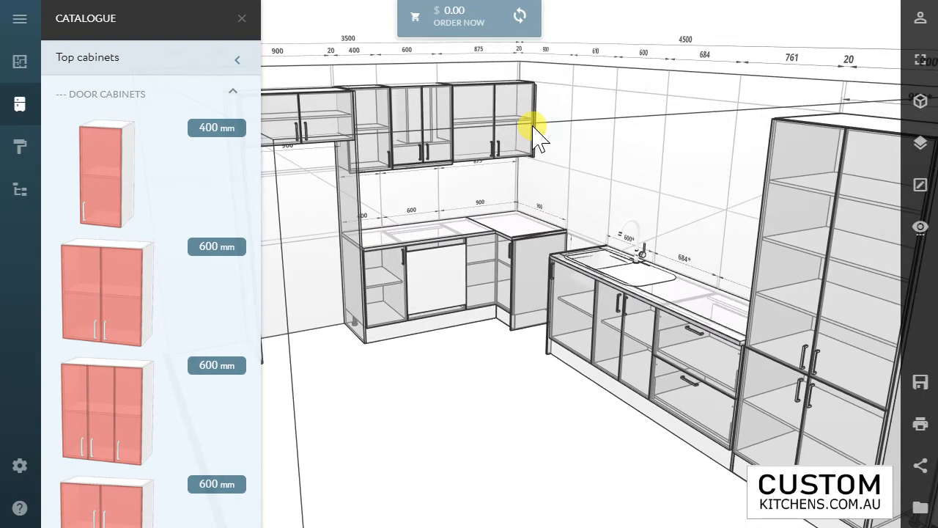
left_click(535, 139)
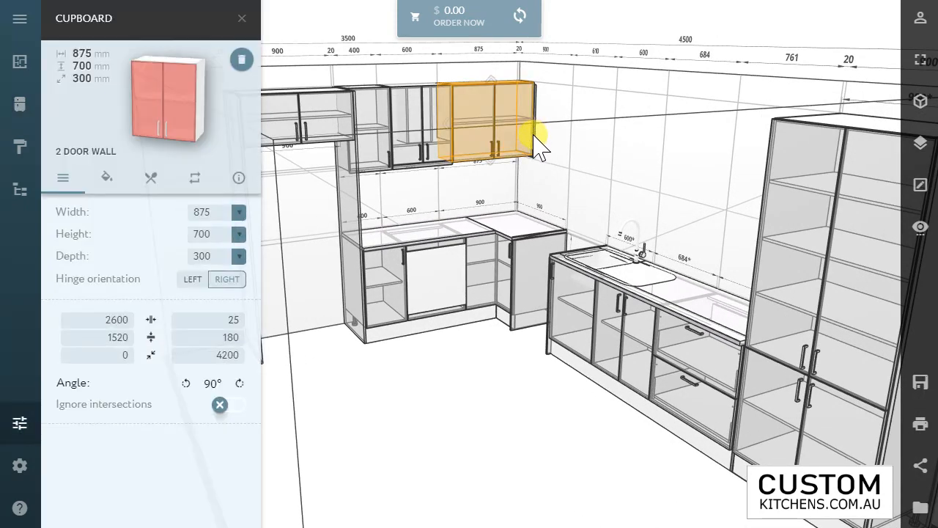
left_click(532, 136)
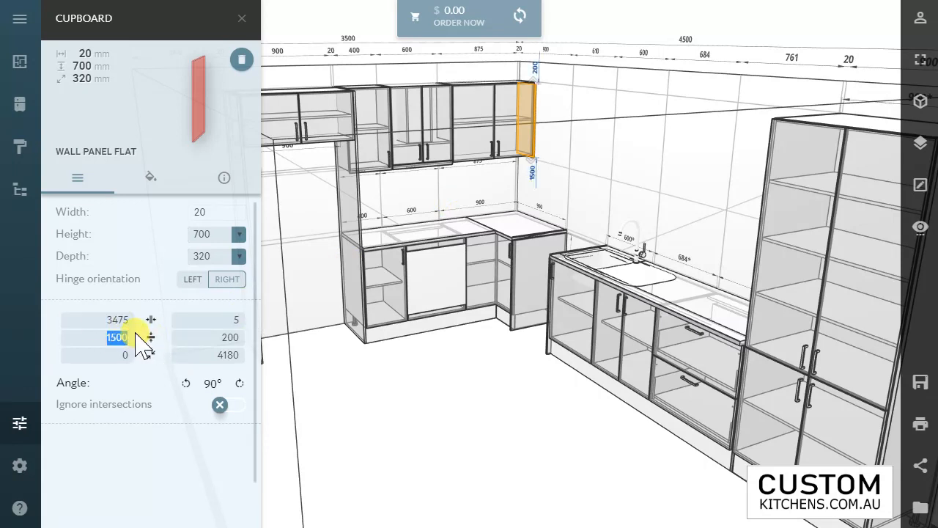
type("150")
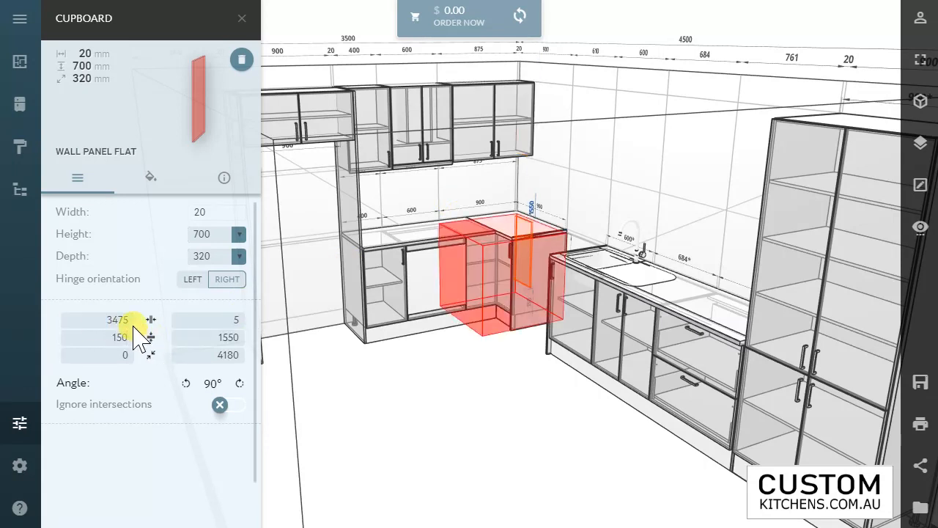
key("BackSpace")
type("20")
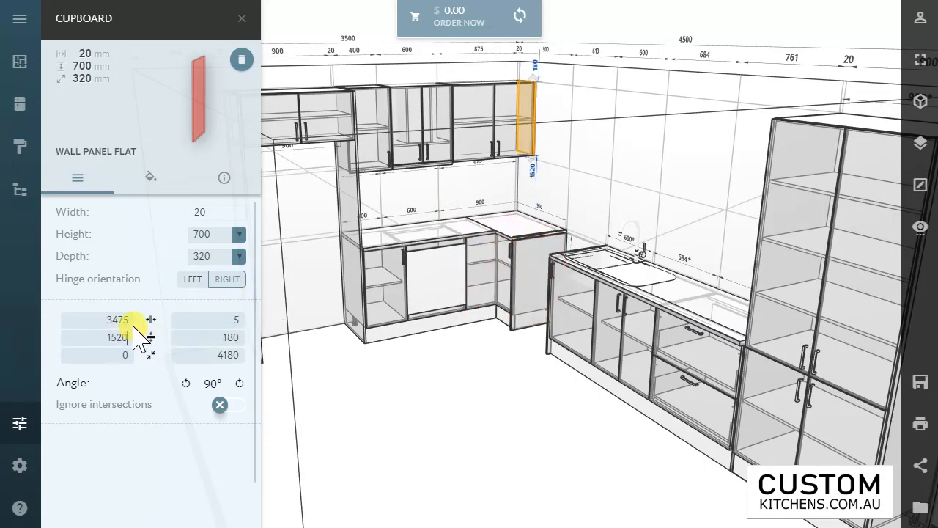
left_click(547, 368)
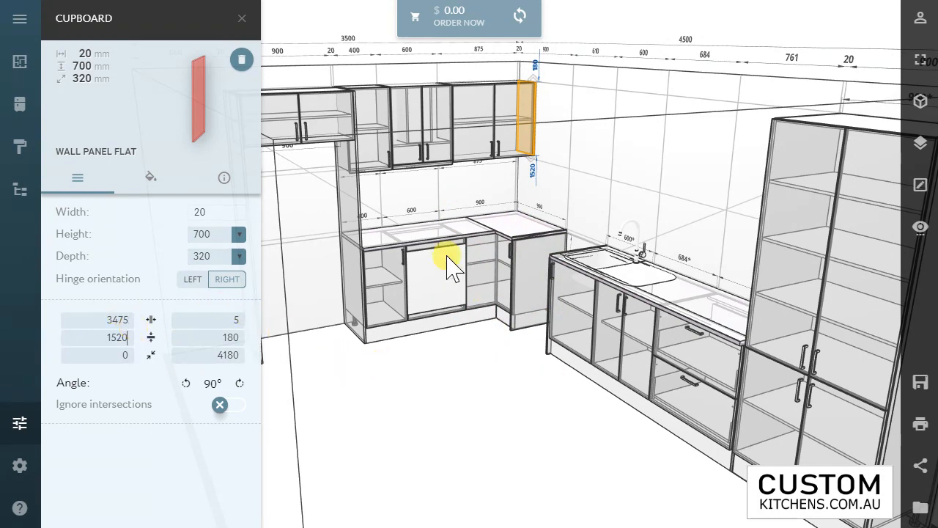
Step: Check the size and position settings of the one-door wall cabinet and the two-door range hood cabinet
left_click(375, 170)
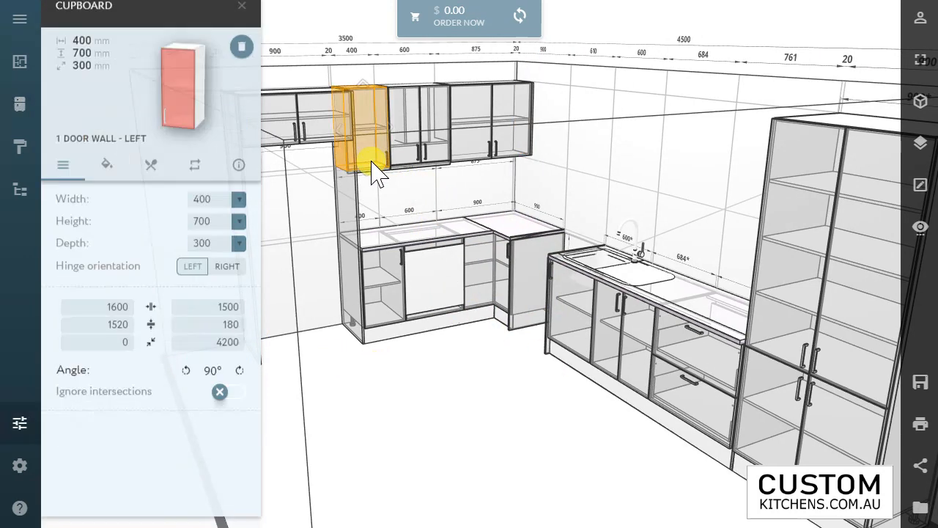
left_click(413, 151)
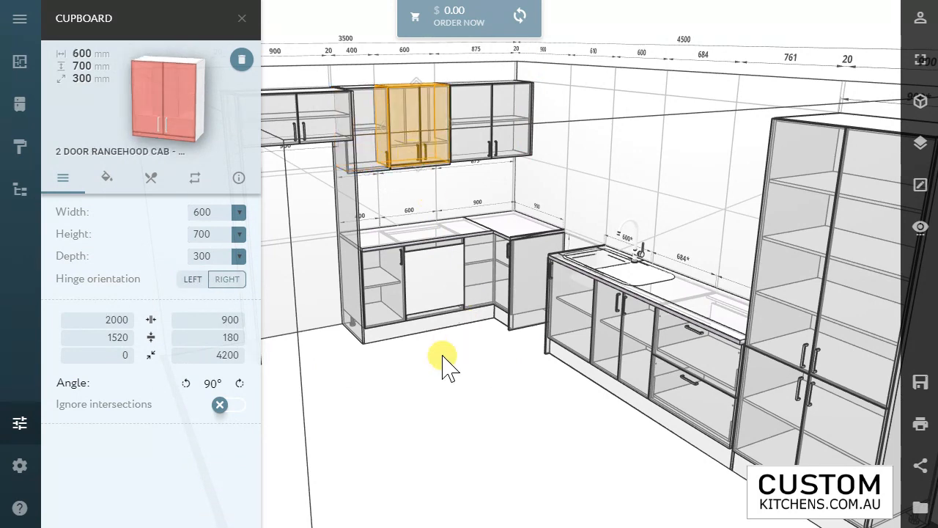
left_click(496, 362)
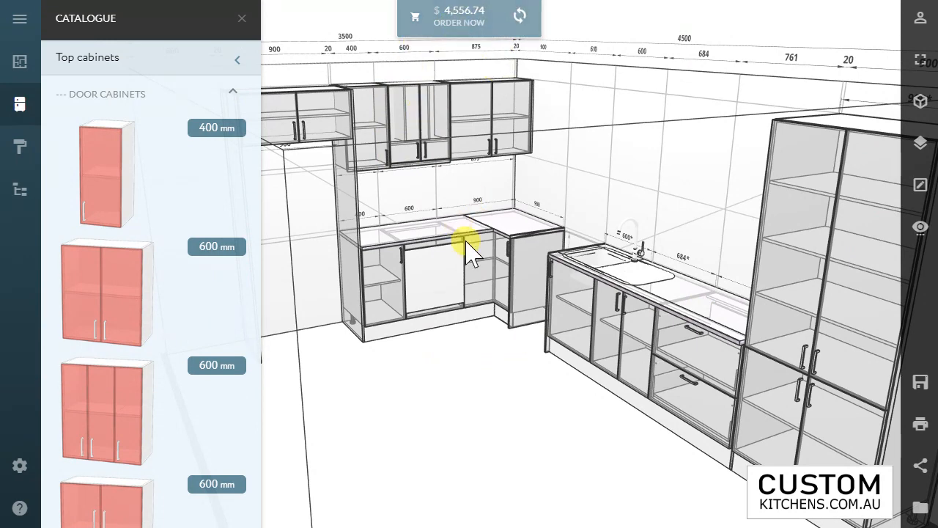
Step: Place a freestanding 600 mm two-door base cabinet on the floor, 1900 mm from the sink wall and 925 mm from the wall beside the pantry
left_click_drag(545, 359, 555, 378)
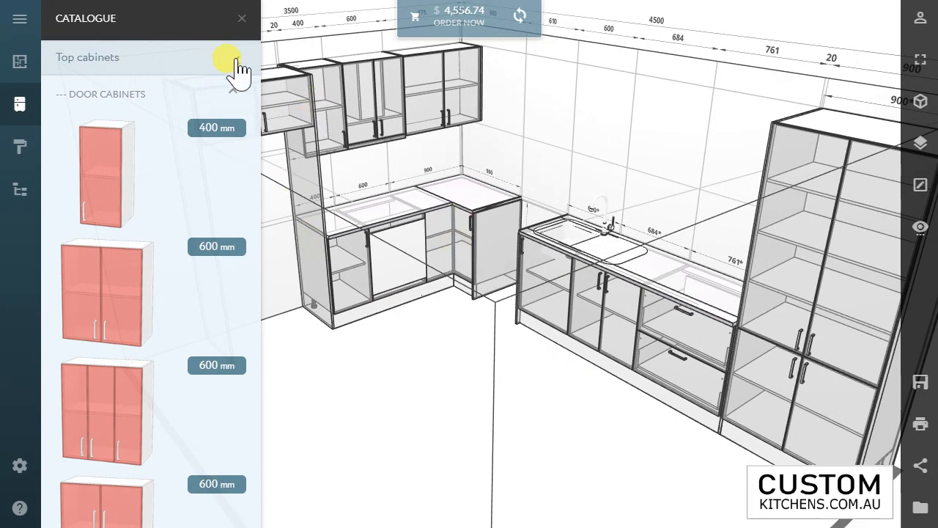
left_click(236, 63)
left_click_drag(516, 313, 525, 403)
left_click_drag(530, 395, 547, 409)
scroll(546, 408, "down", 1)
scroll(547, 408, "down", 1)
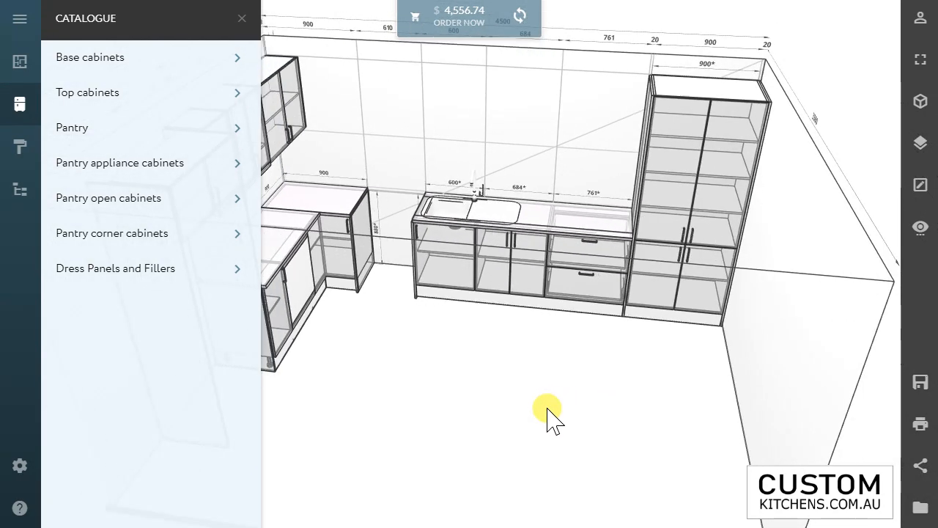
scroll(547, 408, "down", 1)
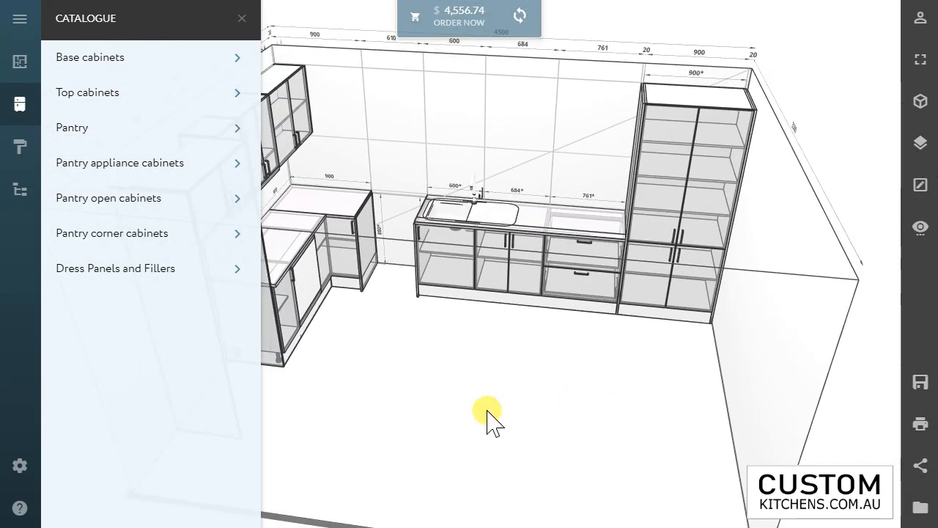
left_click(71, 60)
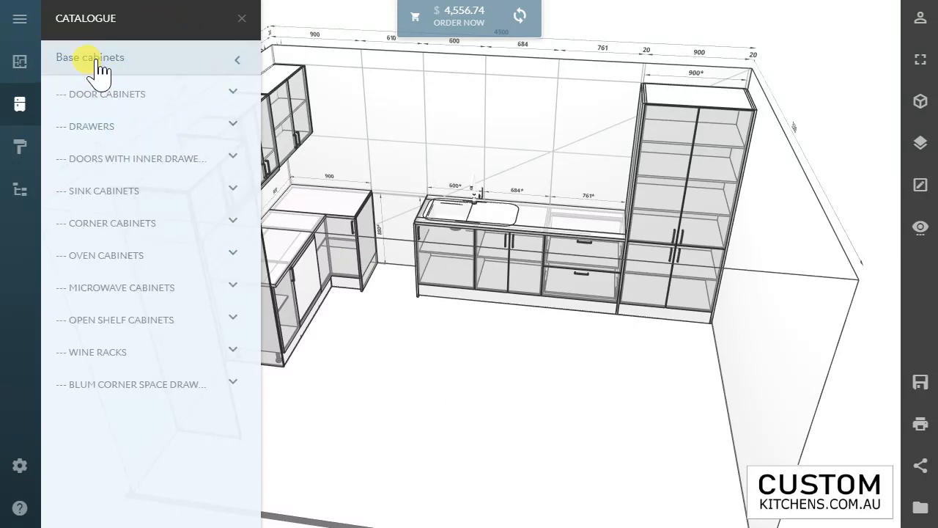
left_click(95, 102)
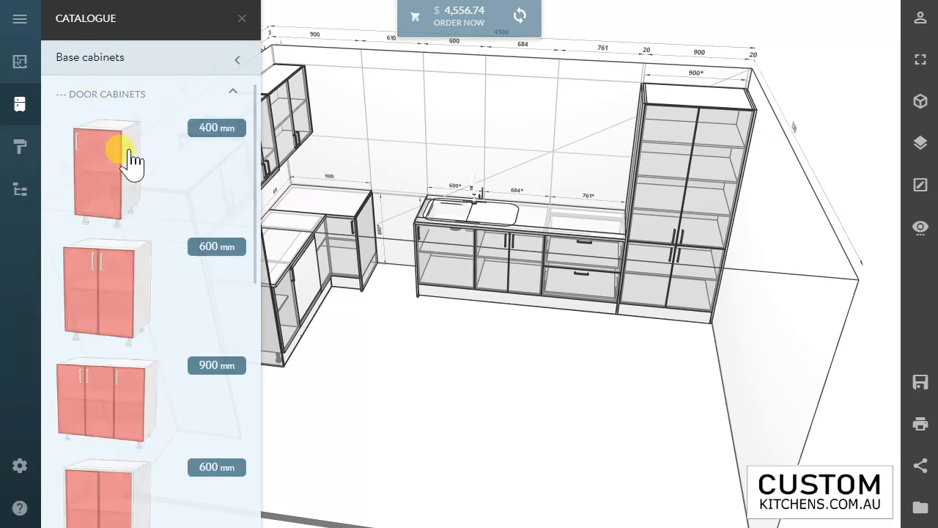
left_click_drag(105, 279, 589, 380)
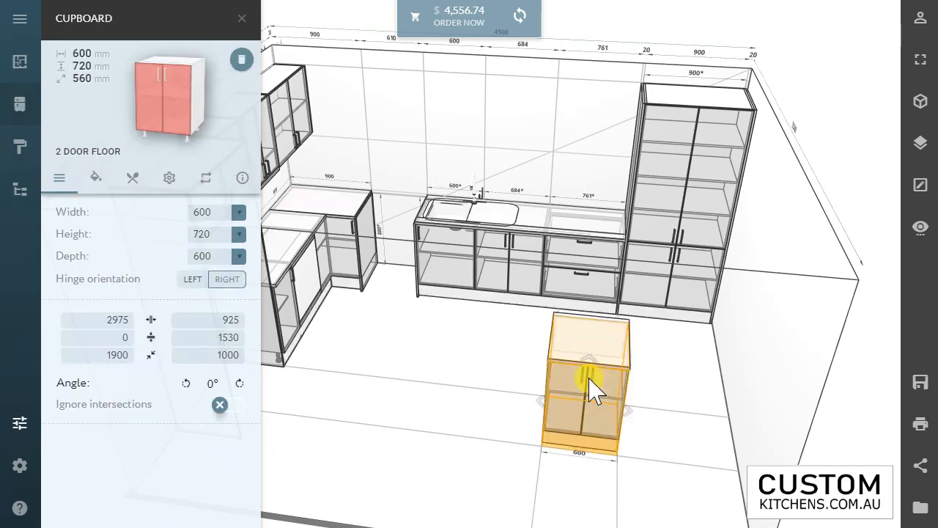
Step: Rotate the freestanding two-door base cabinet to 180° so its doors face the sink run
left_click(240, 383)
left_click(239, 383)
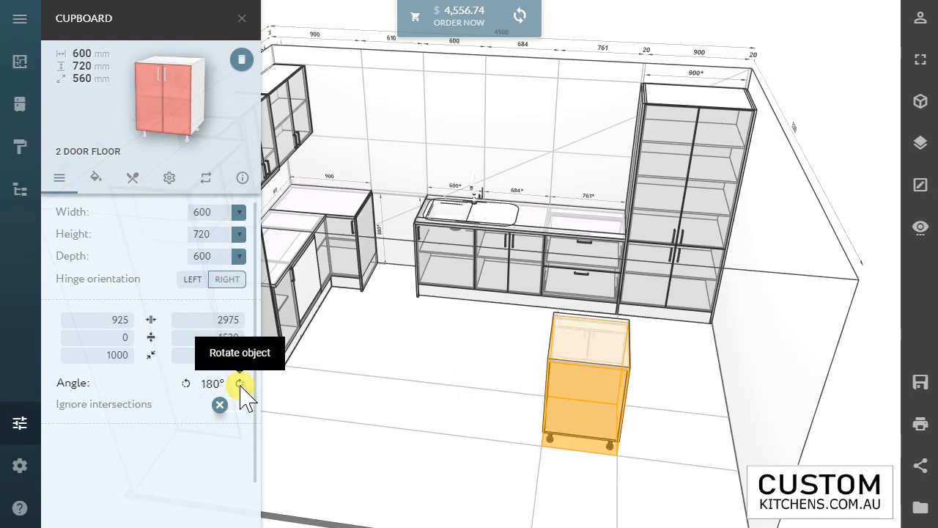
left_click(620, 360)
left_click(553, 360)
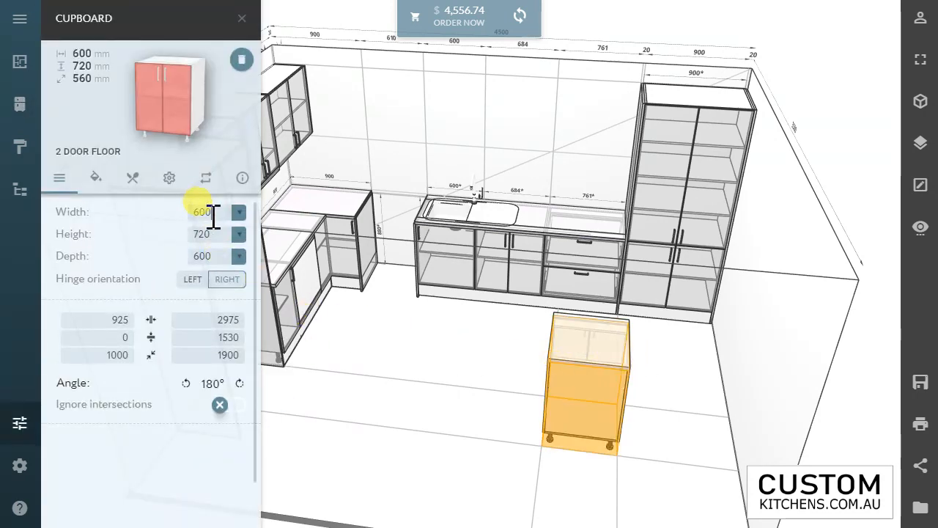
Step: Set the freestanding base cabinet's width to 800 mm and slide it to about 671 mm from the wall beside the pantry
left_click(197, 205)
type("800")
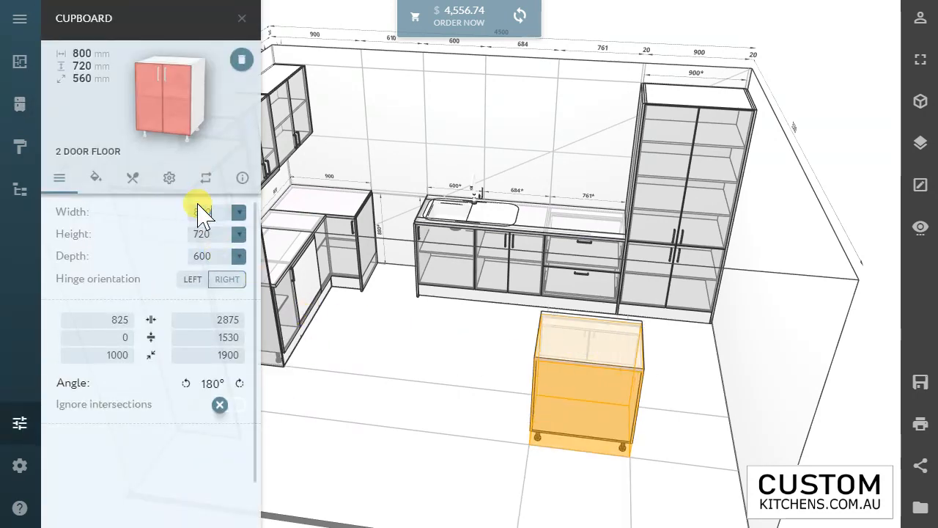
mouse_move(618, 359)
left_mouse_down()
mouse_move(635, 365)
mouse_move(628, 357)
left_mouse_up()
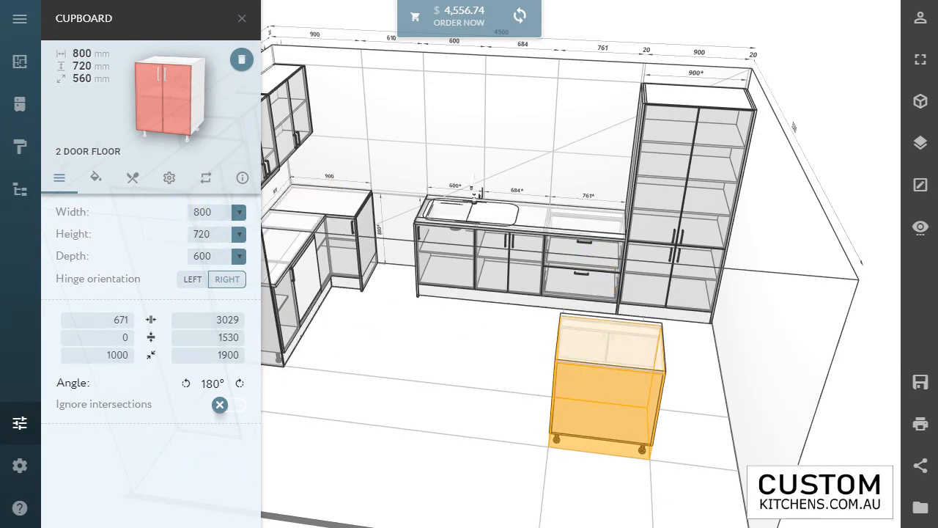
Step: Place a 600 mm one-drawer microwave base cabinet on the floor directly beside the freestanding two-door cabinet, away from the pantry wall
left_click(37, 101)
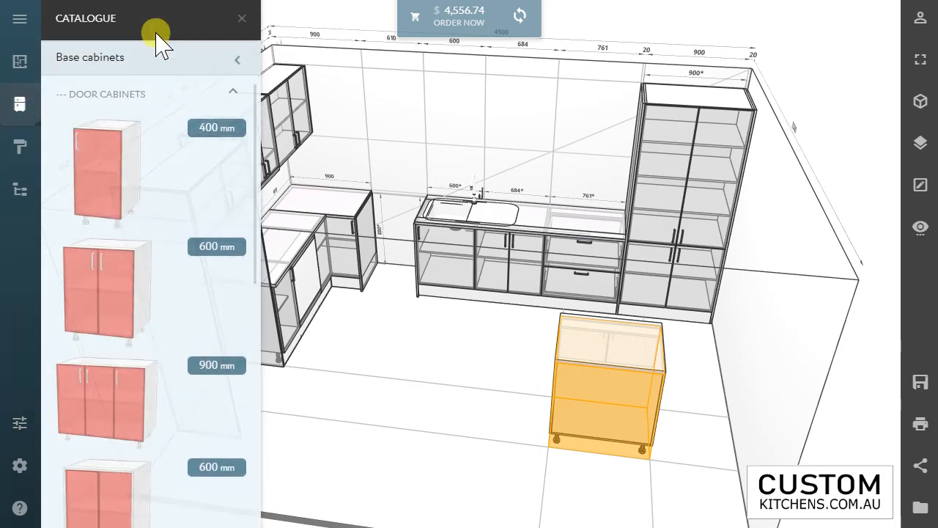
left_click(131, 95)
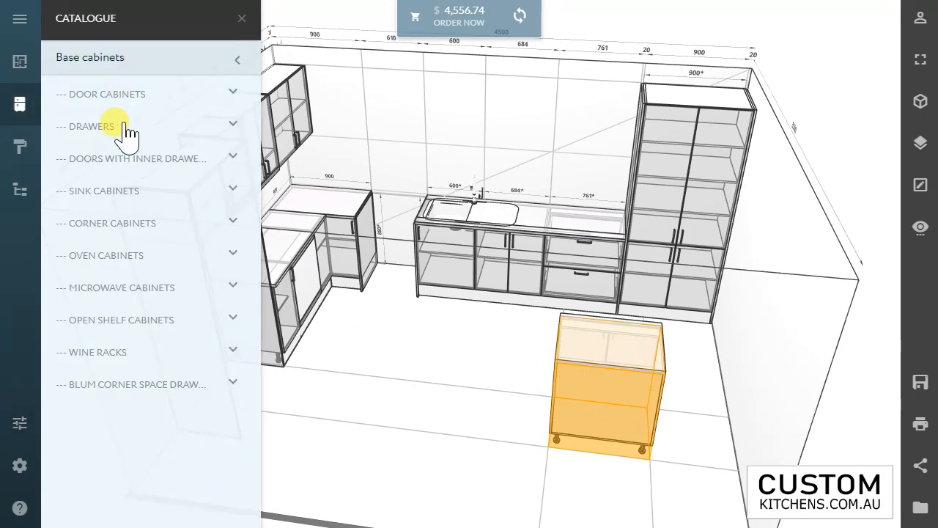
left_click(106, 288)
left_click_drag(286, 355, 527, 412)
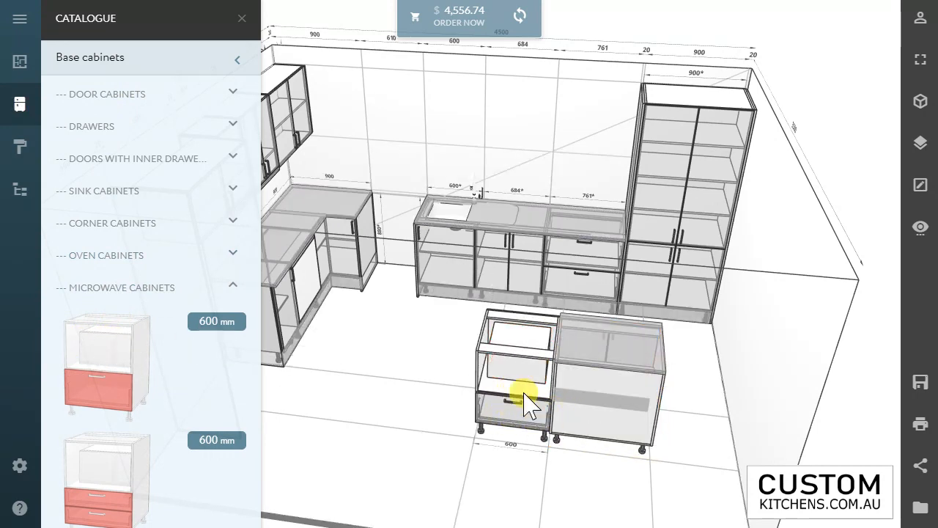
Step: Rotate the microwave cabinet to 180° so its front faces the sink run
left_click(496, 388)
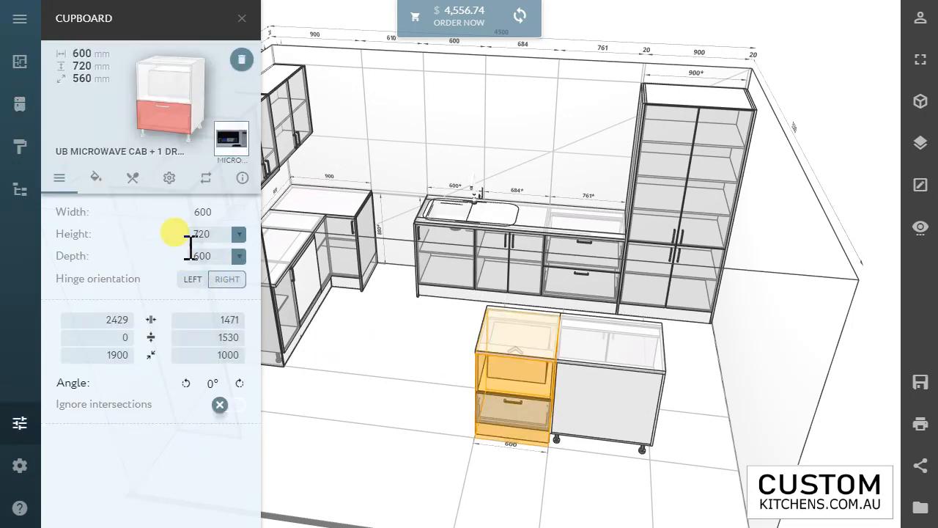
left_click(238, 382)
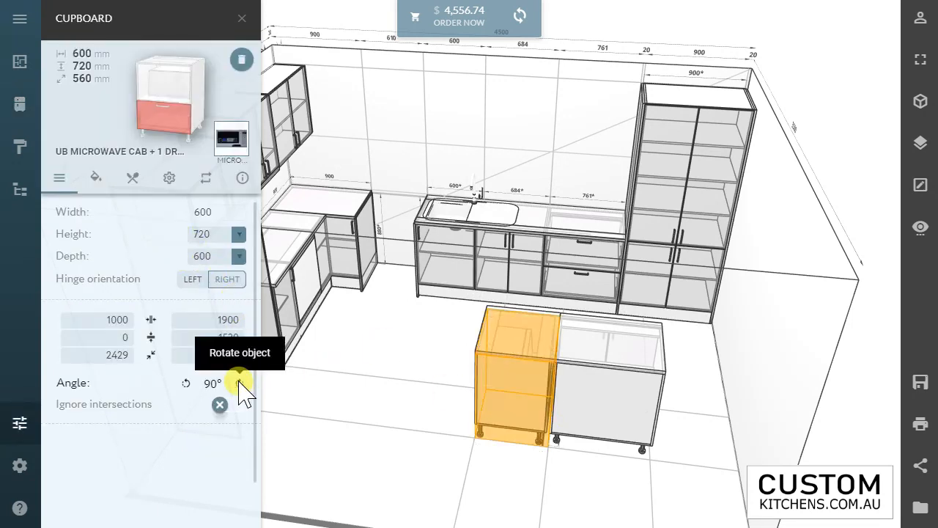
left_click(238, 382)
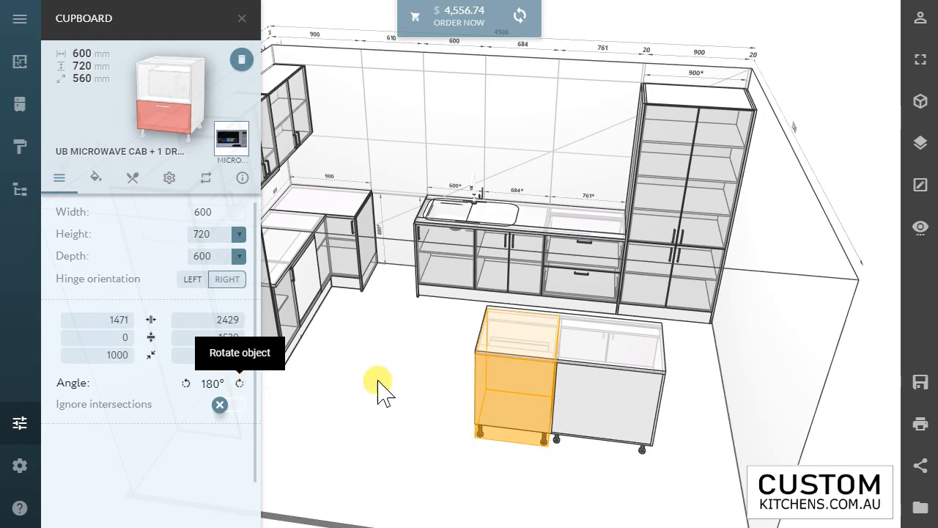
left_click(491, 394)
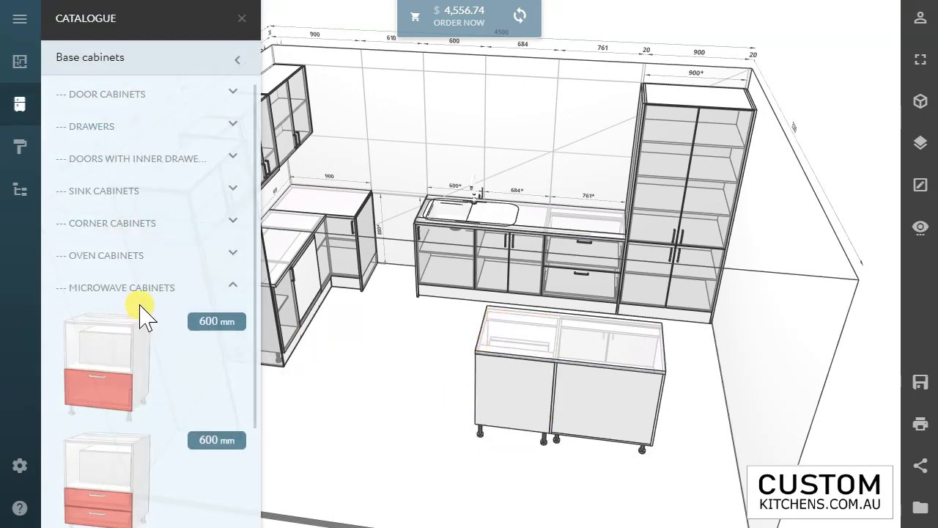
Step: Place a 600 mm three-drawer base cabinet, the 1 + 2 drawer type, against the free side of the island's microwave cabinet
left_click(119, 289)
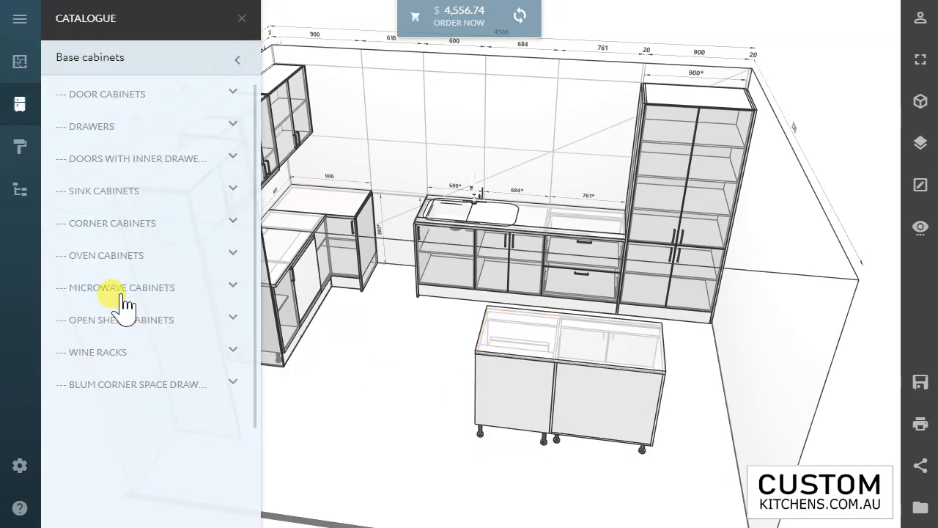
left_click(91, 126)
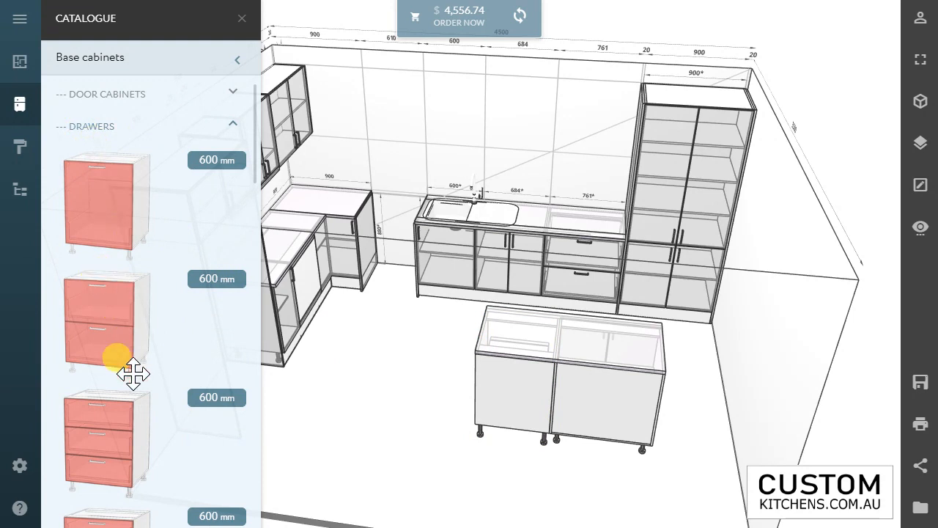
scroll(133, 355, "down", 1)
scroll(137, 352, "down", 5)
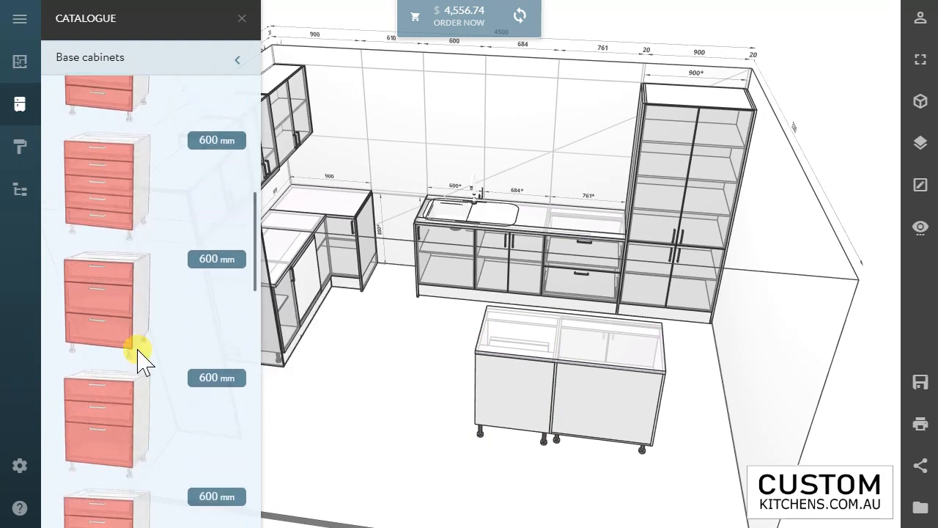
scroll(123, 293, "down", 1)
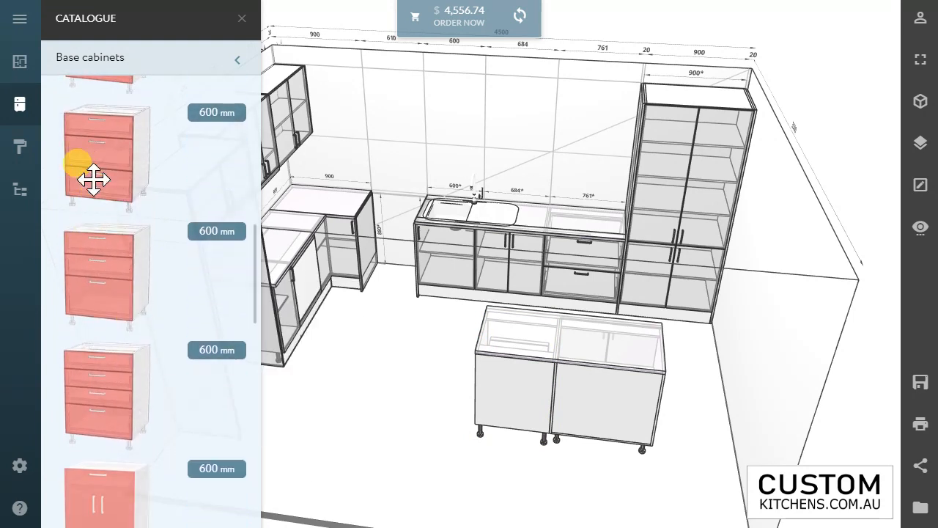
left_click_drag(435, 362, 440, 393)
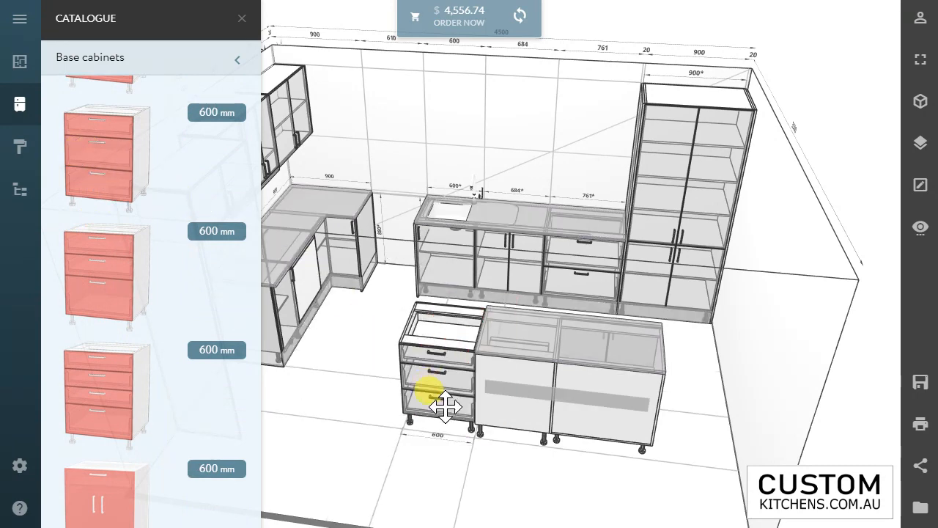
Step: Rotate the island's 1 + 2 drawer cabinet to 180° so its drawers face the sink run
left_click(449, 389)
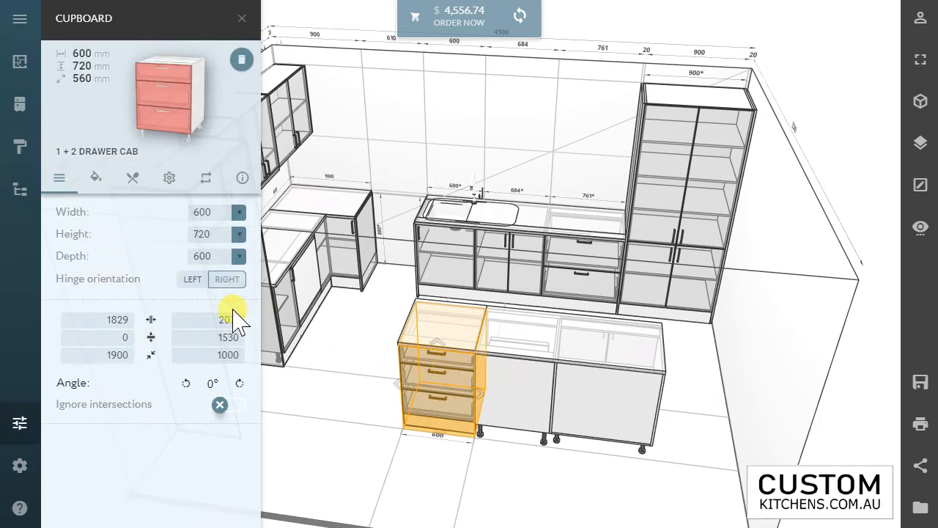
left_click(239, 382)
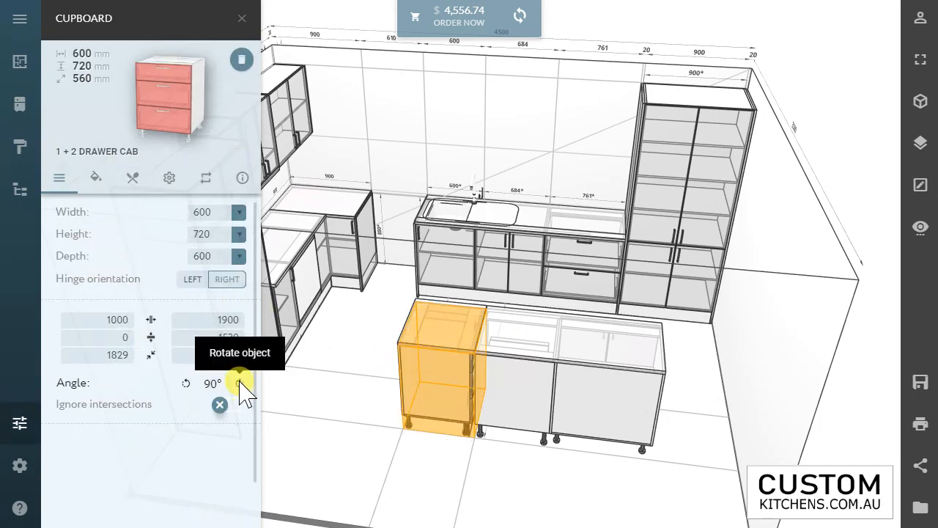
left_click(240, 382)
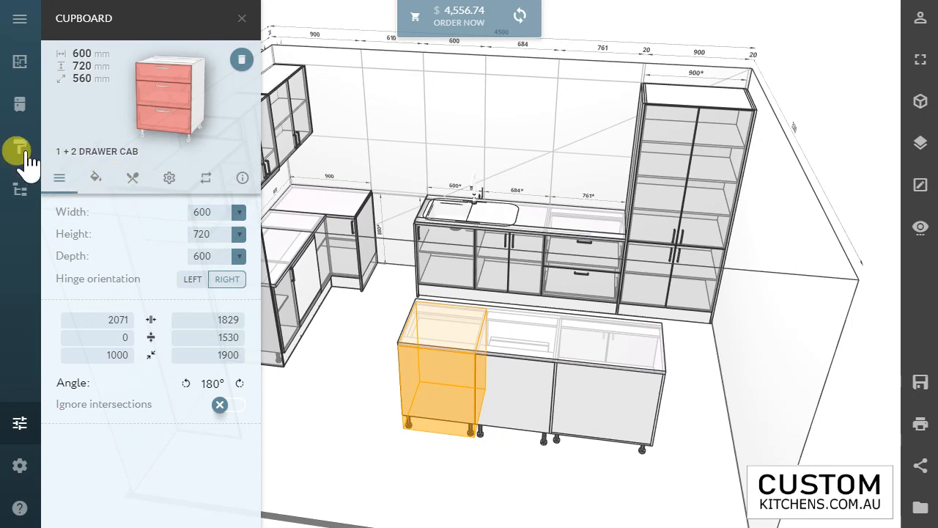
left_click(240, 20)
Step: Place a flat base cabinet dress panel, 600 mm deep, against the exposed end of the island's two-door cabinet
left_click(20, 106)
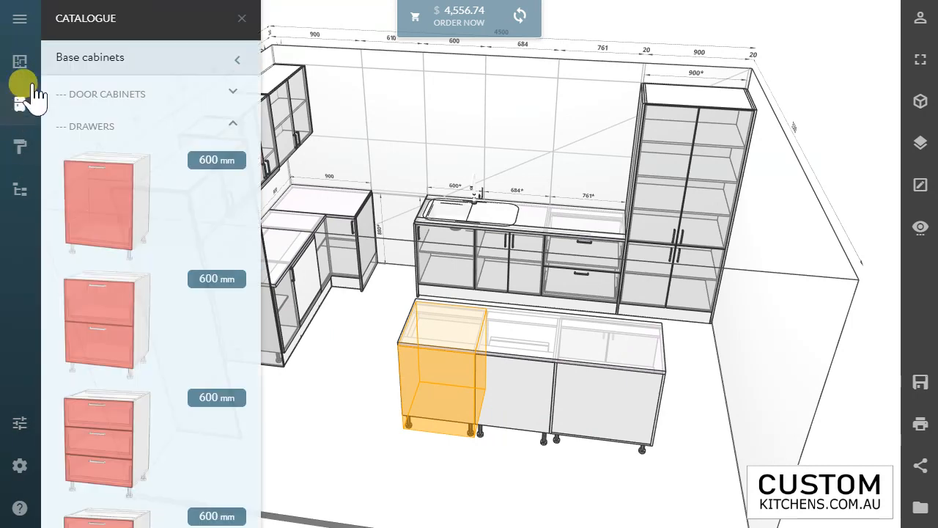
left_click(92, 60)
left_click(101, 277)
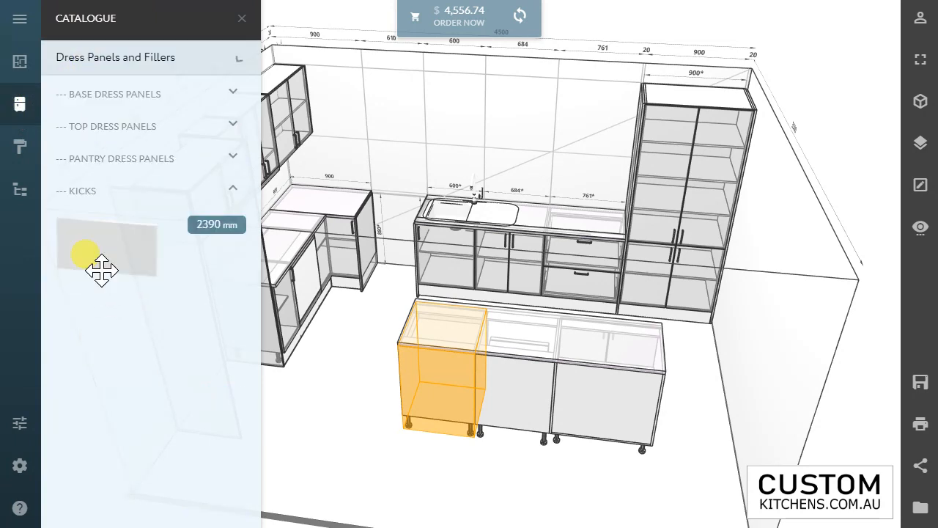
left_click(109, 95)
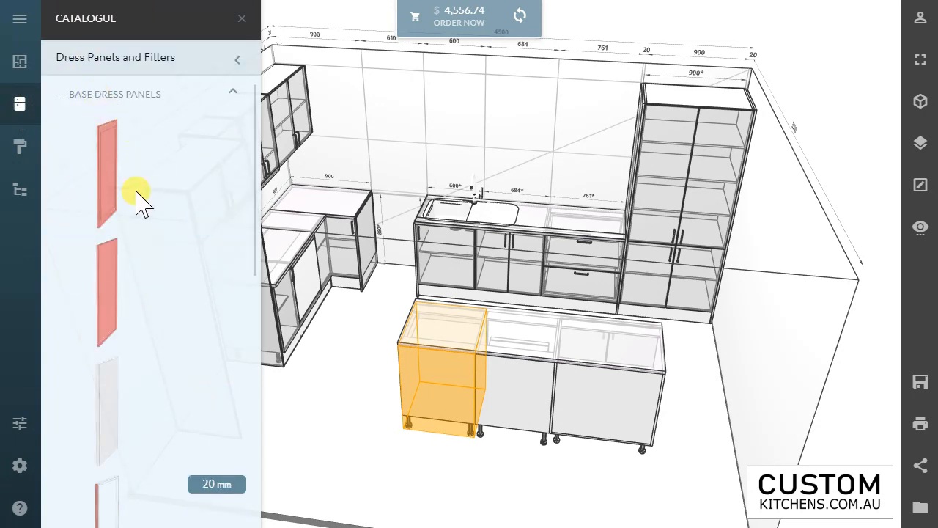
left_click_drag(98, 268, 496, 402)
left_click(467, 411)
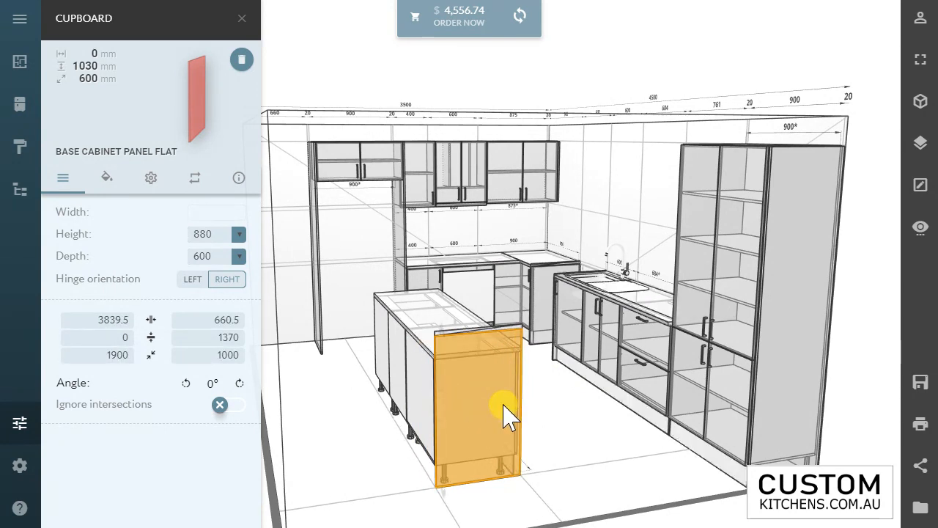
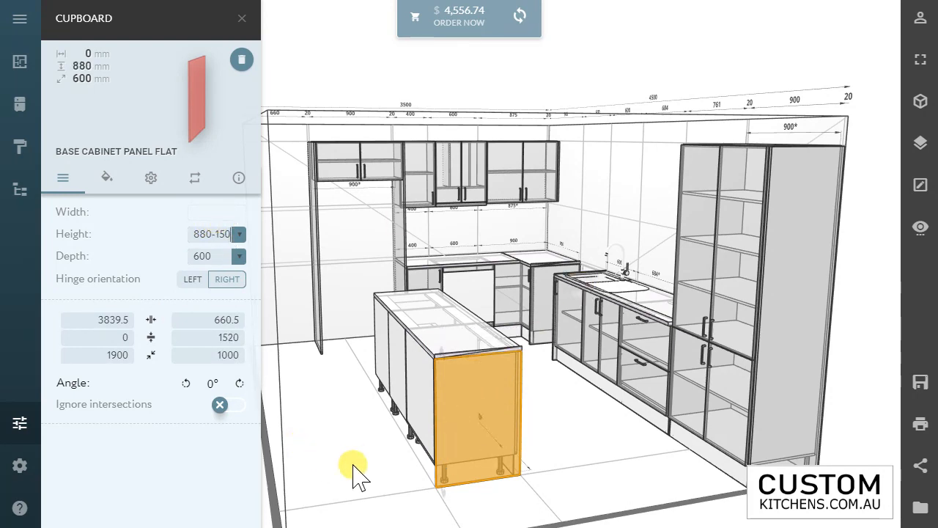
Step: Place a second flat base cabinet panel, 600 mm deep, on the exposed end of the island's drawer cabinet and set its height to 880-150
left_click_drag(356, 471, 394, 394)
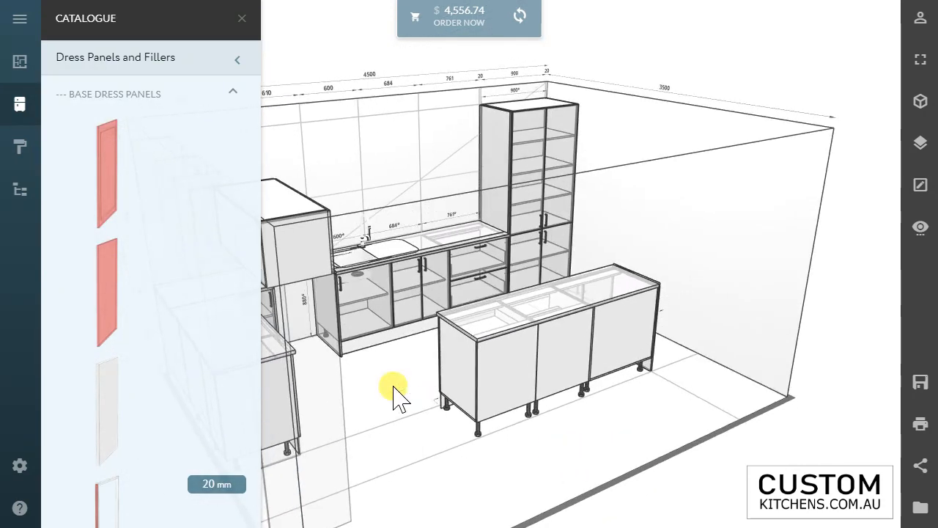
left_click_drag(99, 274, 468, 415)
left_click(460, 417)
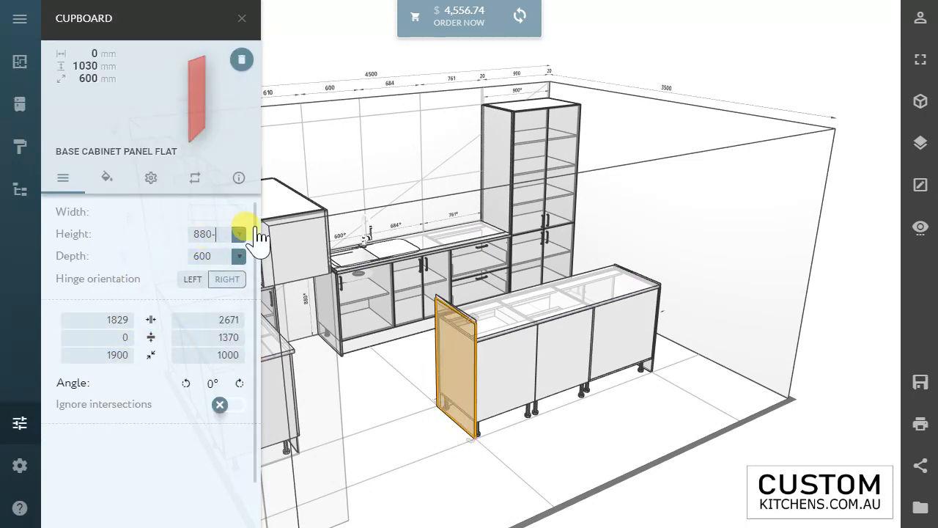
type("150")
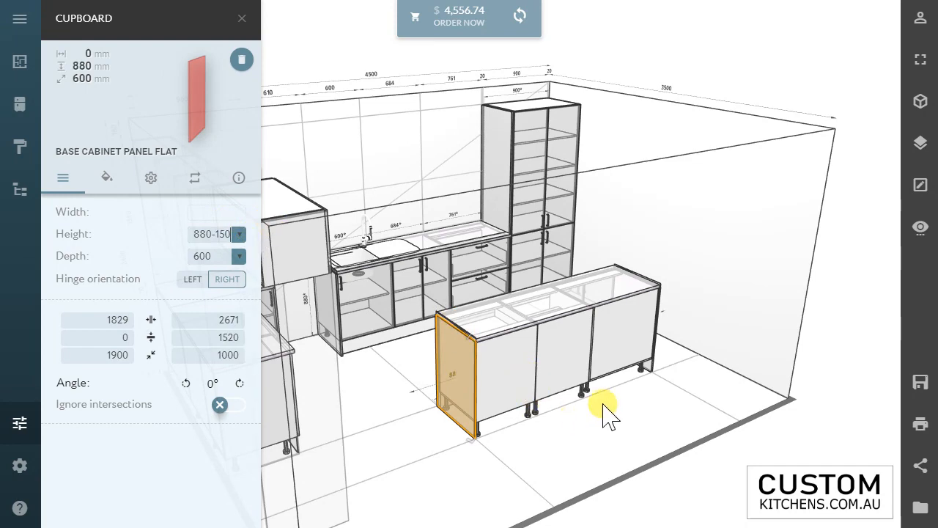
Step: Add a 600 mm one-panel shaker bar back from the base dress panels to the kitchen
left_click_drag(602, 403, 527, 364)
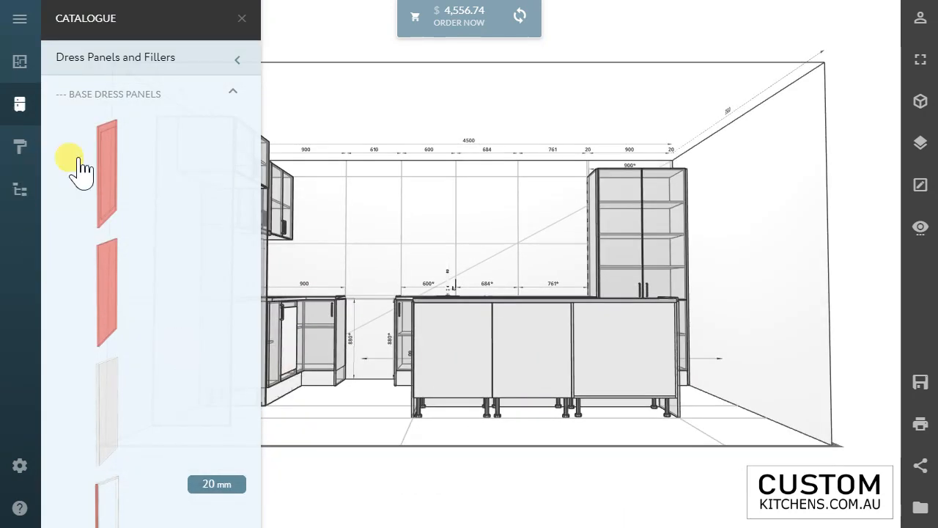
left_click(98, 102)
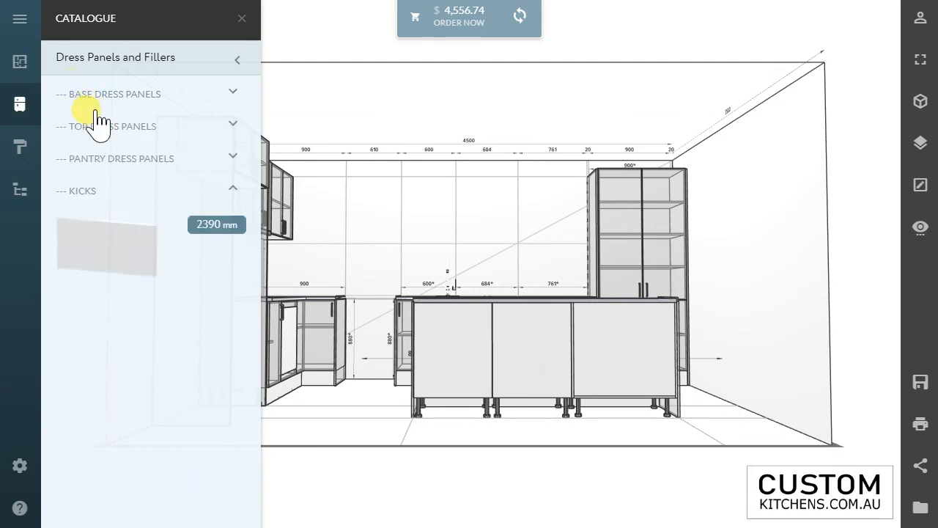
left_click(94, 110)
scroll(136, 318, "down", 6)
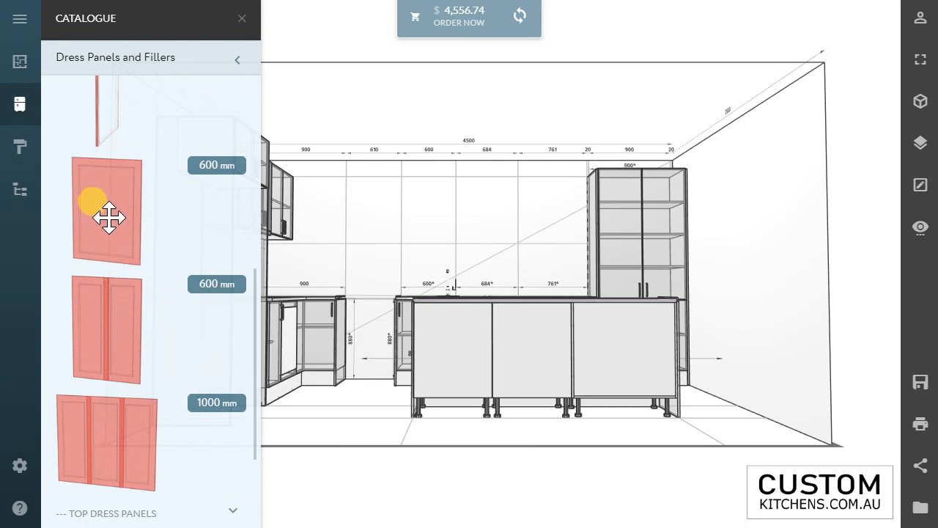
left_click_drag(105, 215, 470, 353)
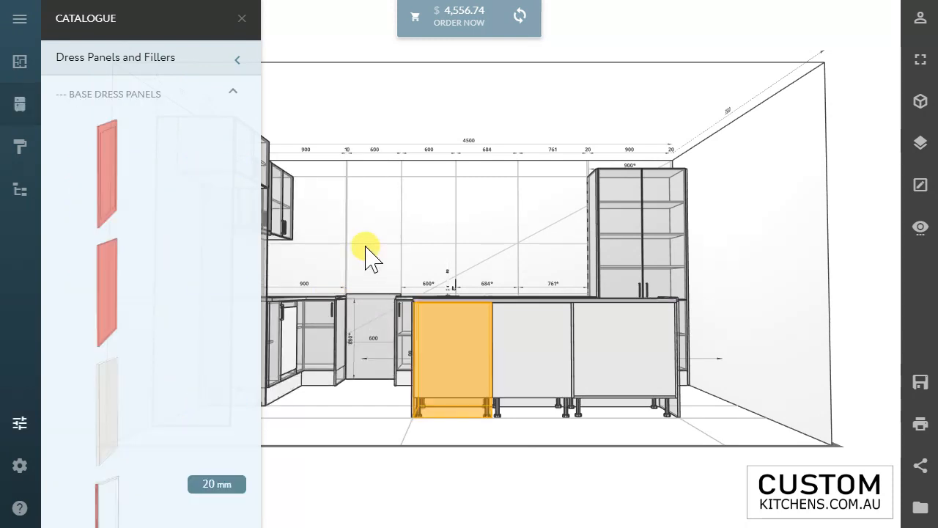
Step: Move the shaker bar back panel from the gap at the sink wall onto the back of the island's drawer cabinet
left_click_drag(367, 247, 433, 314)
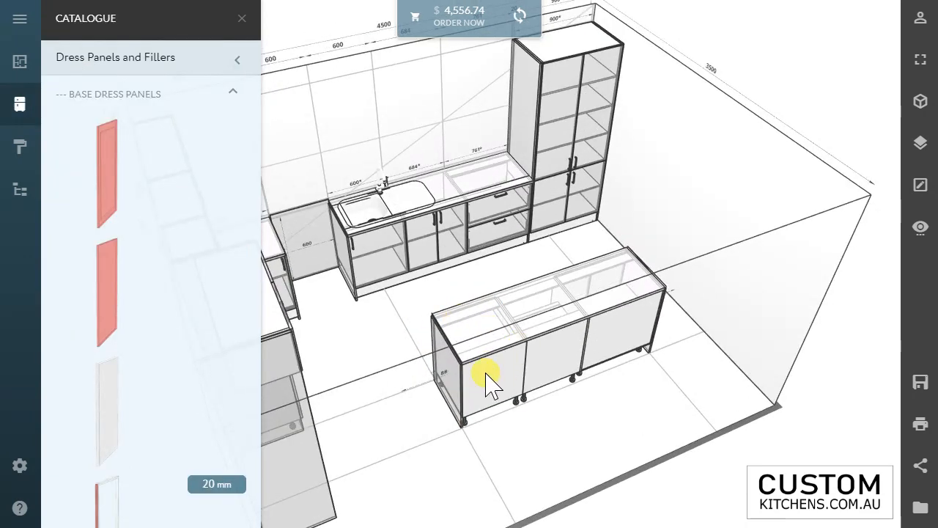
left_click(539, 397)
left_click(429, 389)
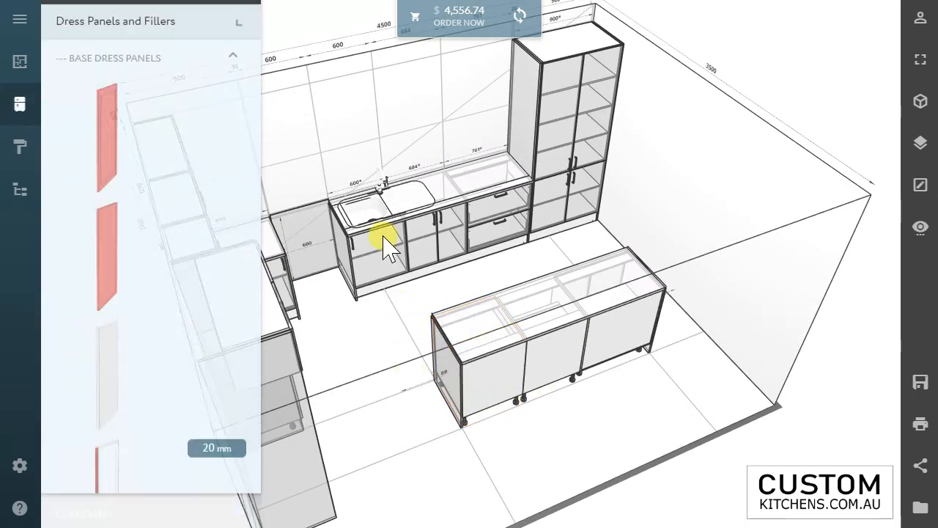
left_click(381, 195)
left_click(387, 187)
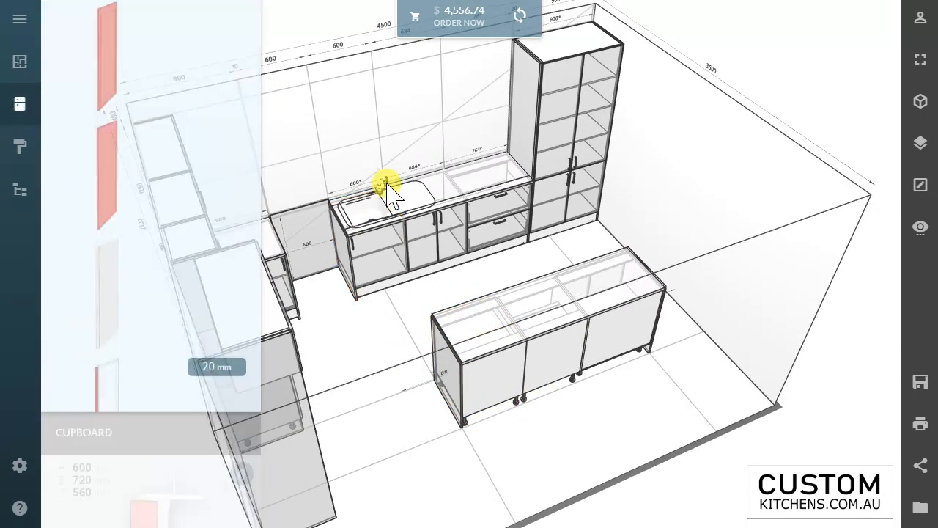
left_click_drag(450, 293, 142, 341)
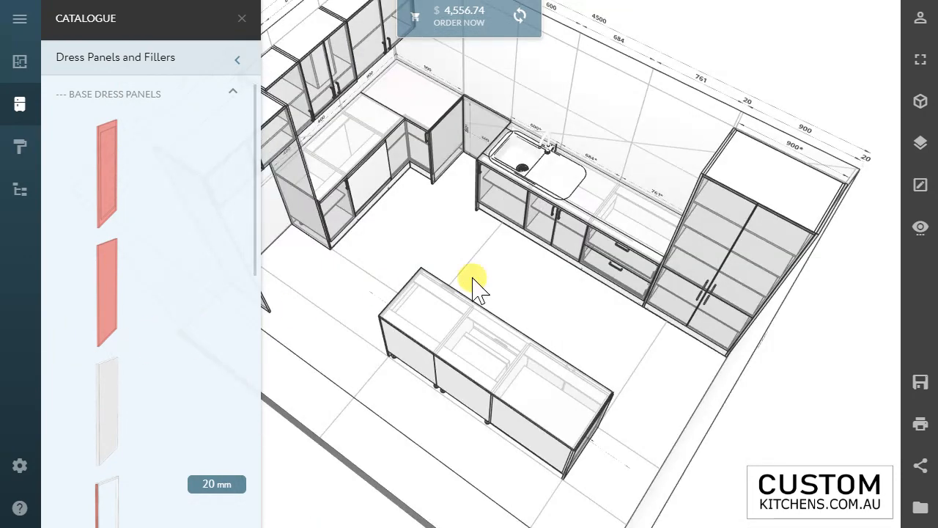
left_click_drag(542, 297, 641, 282)
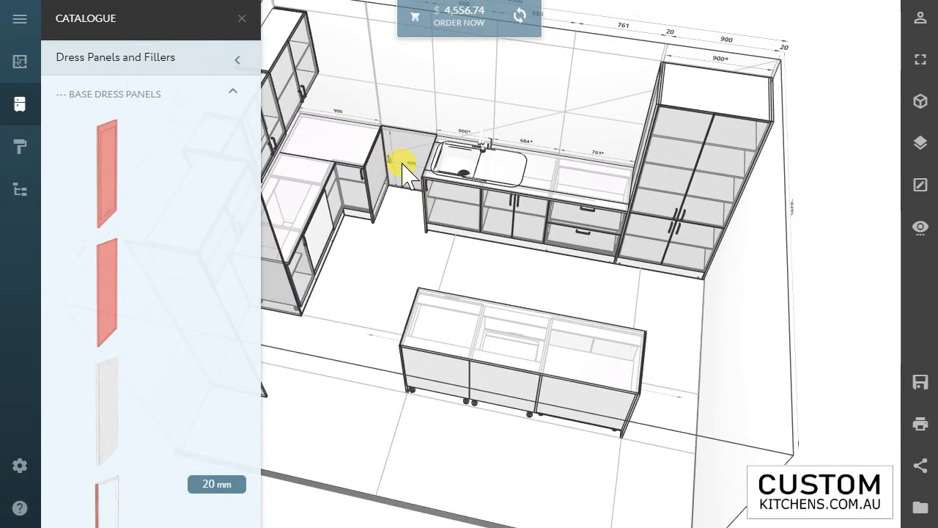
left_click_drag(404, 172, 433, 369)
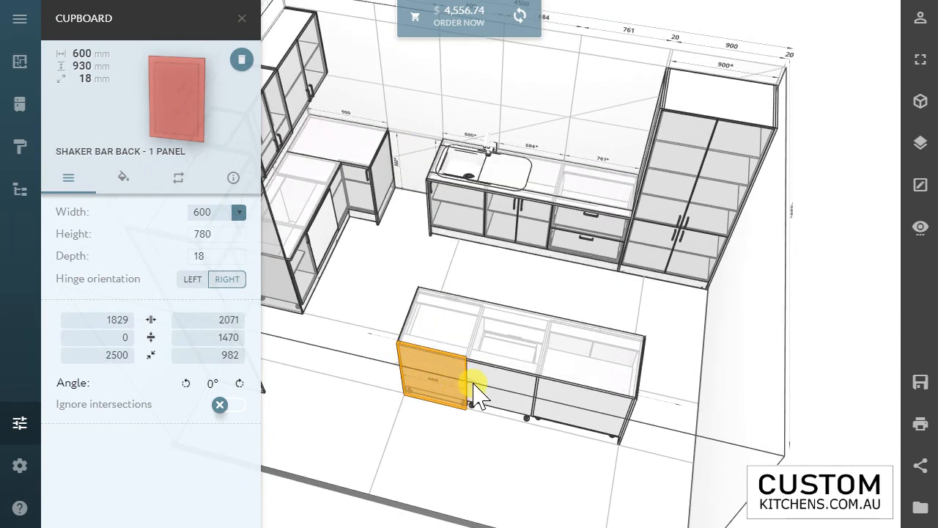
Step: Check the widths of the three island cabinets and set the shaker bar back panel's width to 2040 mm
left_click(436, 343)
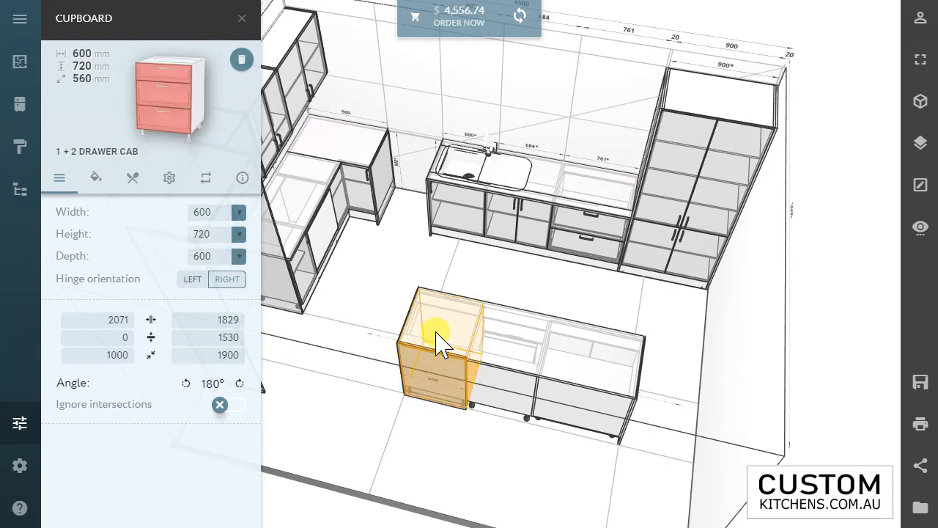
left_click(503, 352)
left_click(595, 364)
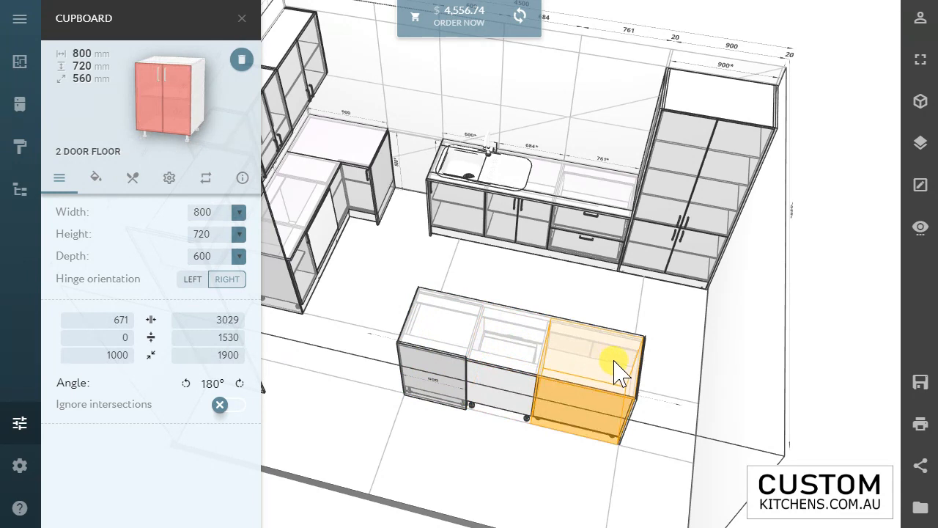
left_click(438, 394)
left_click(203, 211)
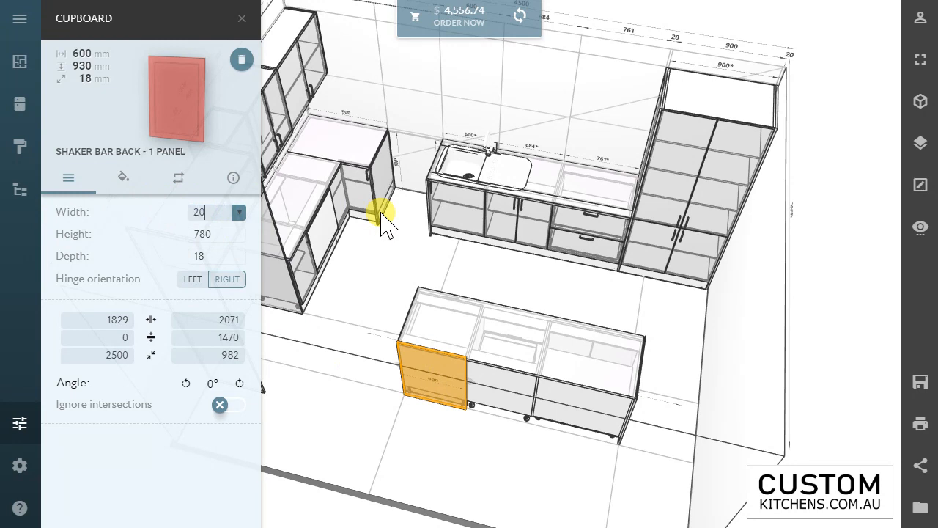
type("2040")
key("Return")
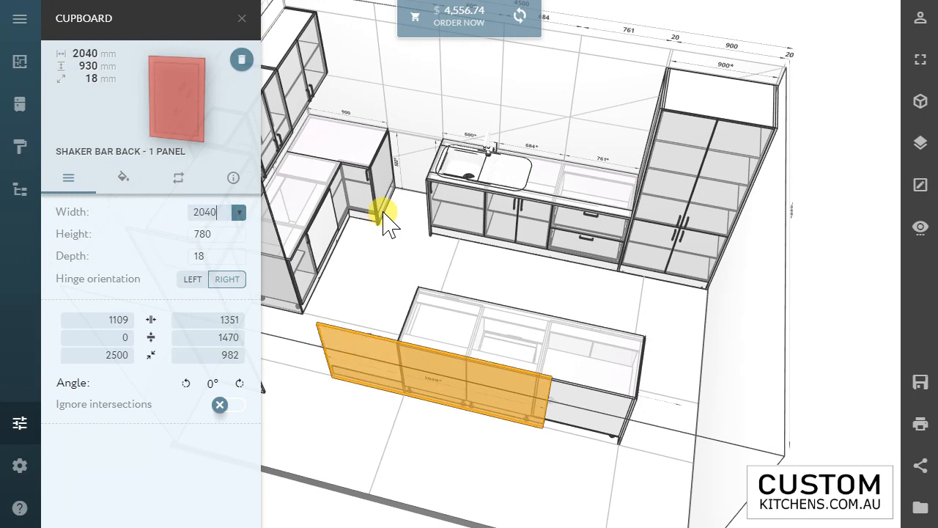
Step: Slide the widened bar back panel along the island so it covers the full back between both end panels
left_click_drag(465, 388, 552, 383)
left_click(565, 391)
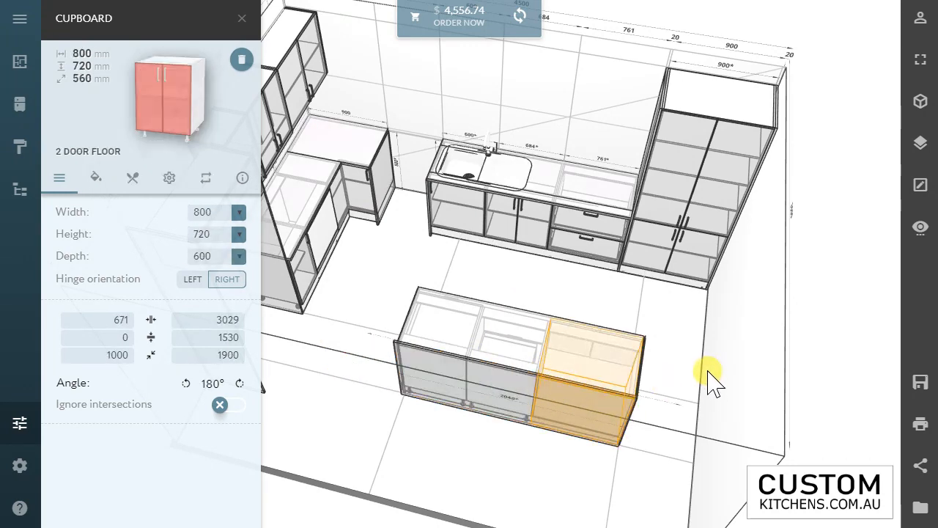
left_click(662, 412)
left_click_drag(596, 415, 573, 360)
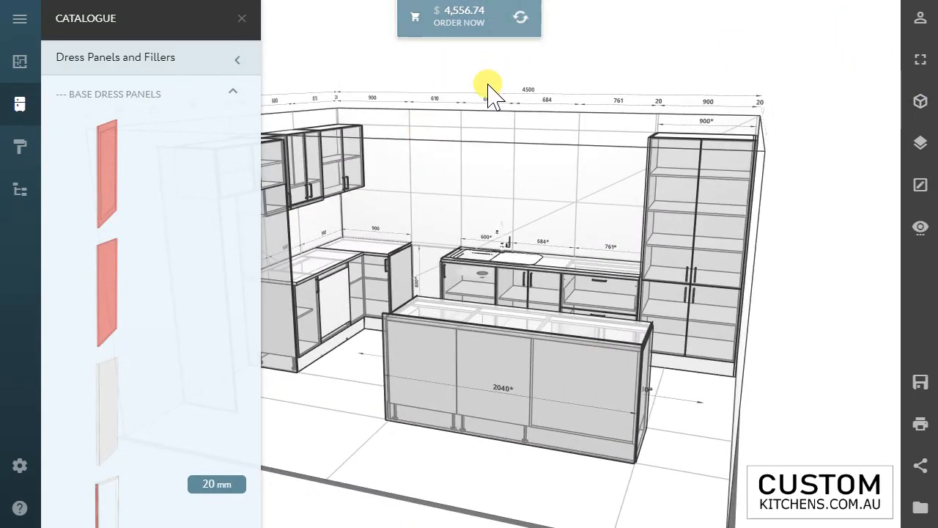
Step: Close the catalogue, switch the display to the coloured solid view, and inspect the island from its front and back
left_click(242, 18)
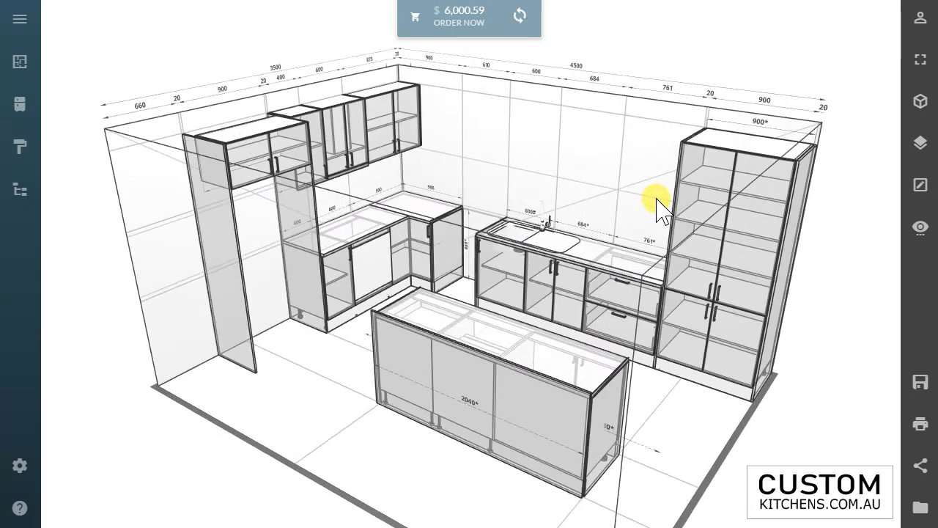
left_click(921, 106)
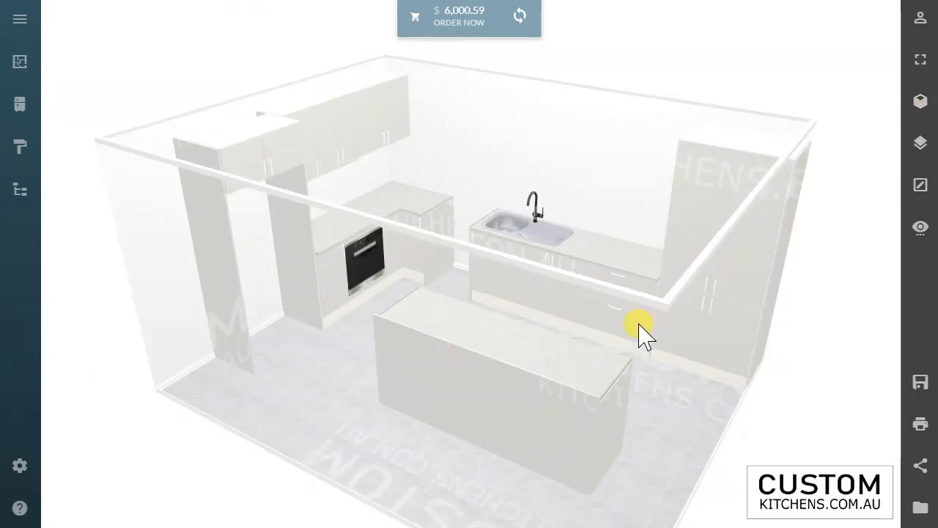
scroll(638, 325, "up", 2)
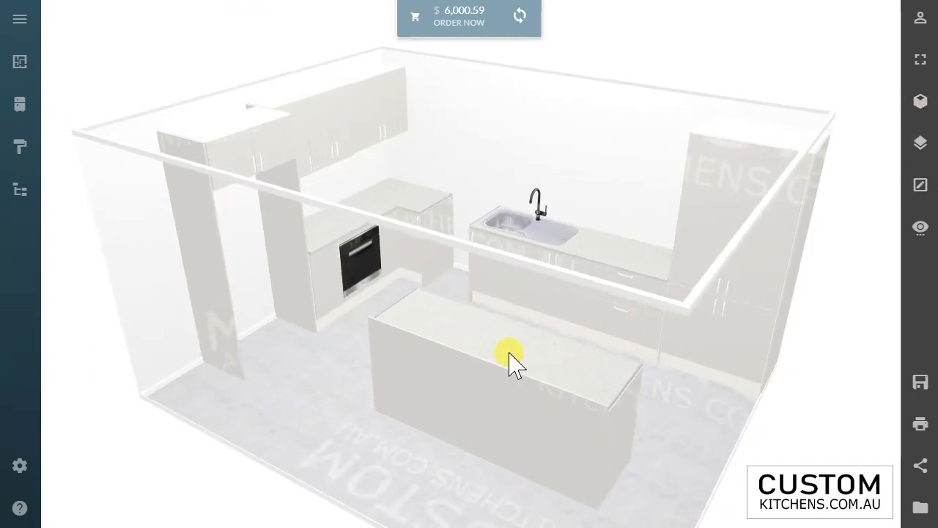
left_click_drag(513, 359, 324, 349)
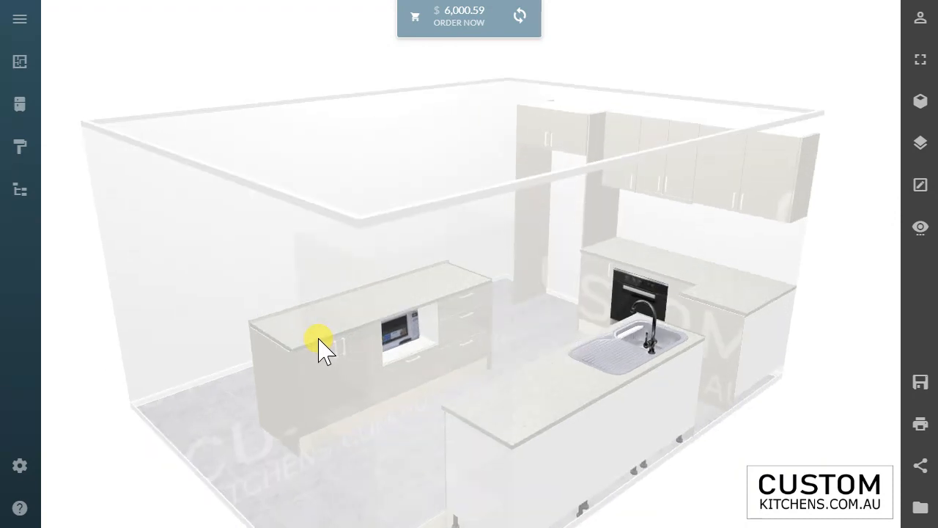
left_click_drag(354, 358, 519, 350)
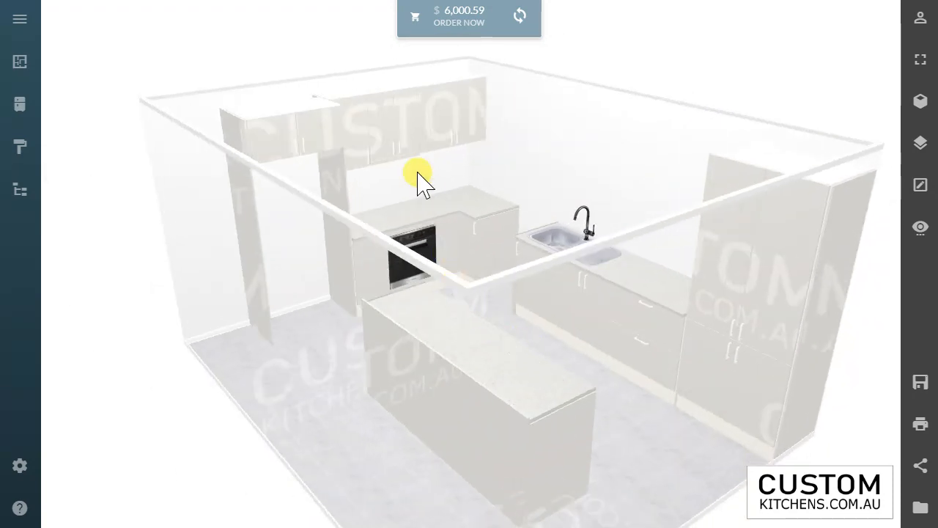
Step: Change the cabinets' door type to Shadowline and compare the result in the wireframe and solid views
left_click(22, 156)
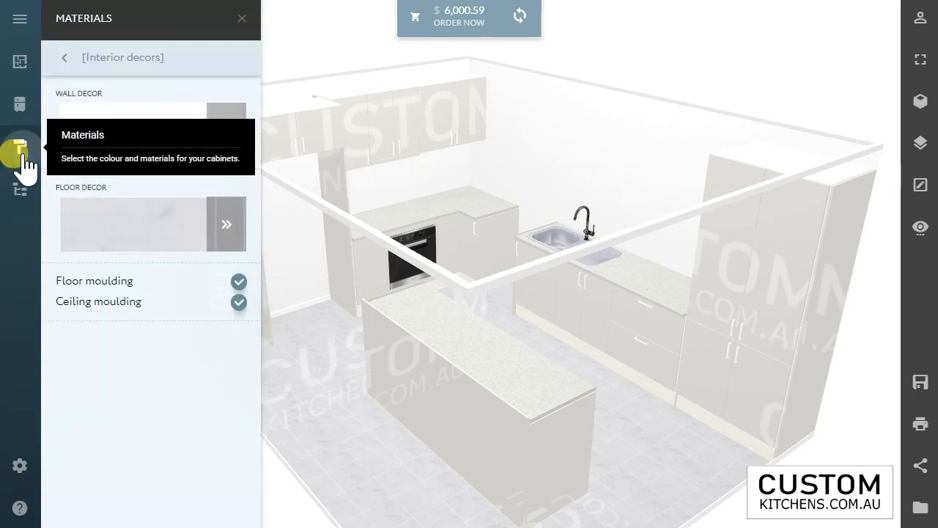
left_click(75, 61)
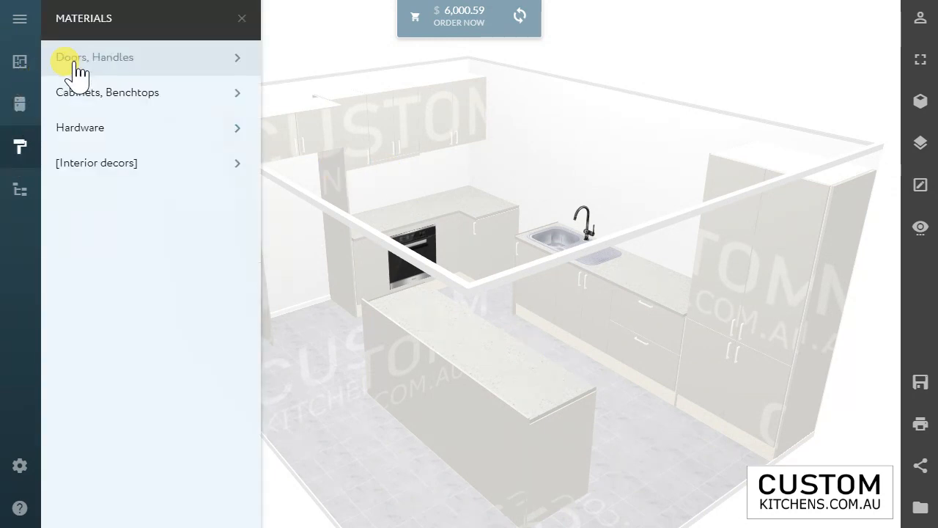
left_click(85, 105)
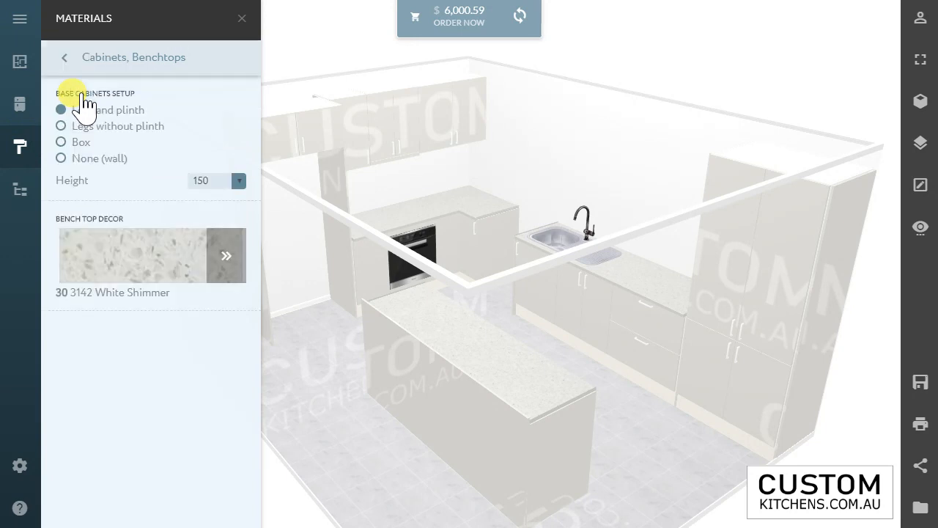
left_click(82, 65)
left_click(73, 58)
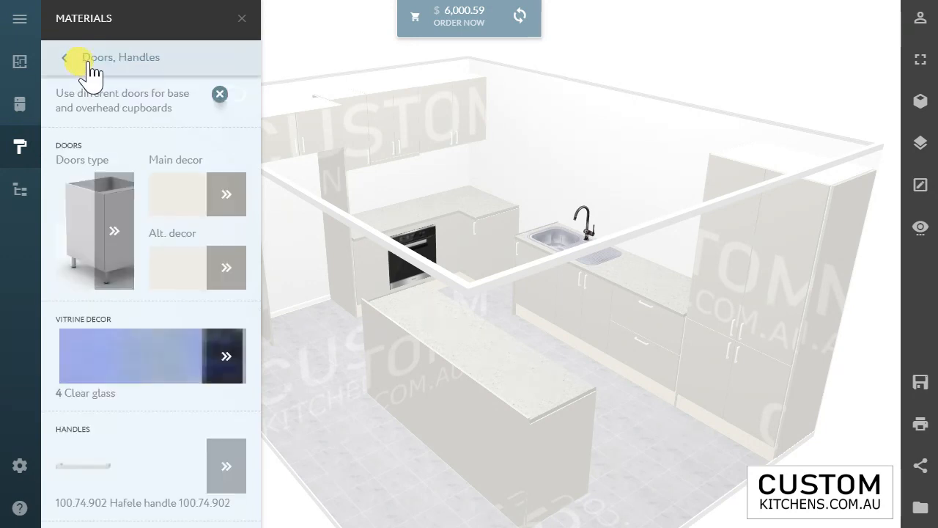
left_click(95, 233)
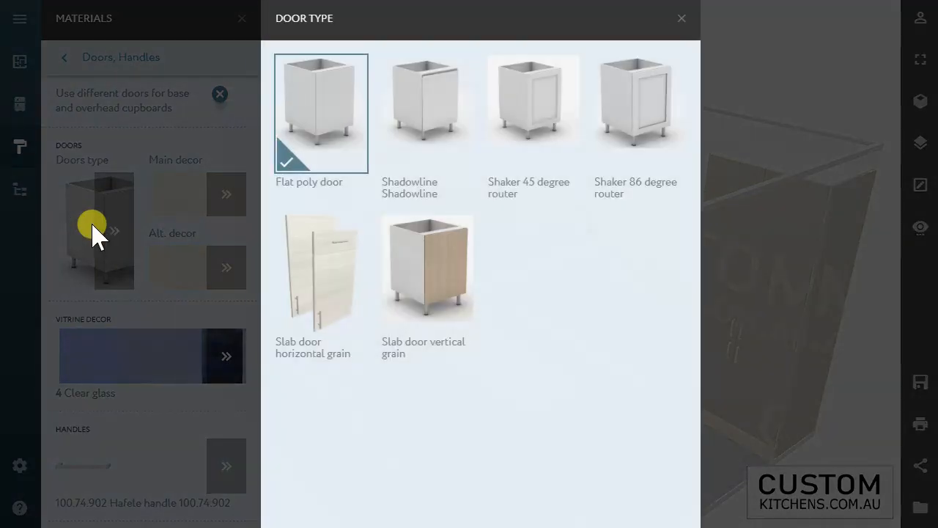
left_click(449, 121)
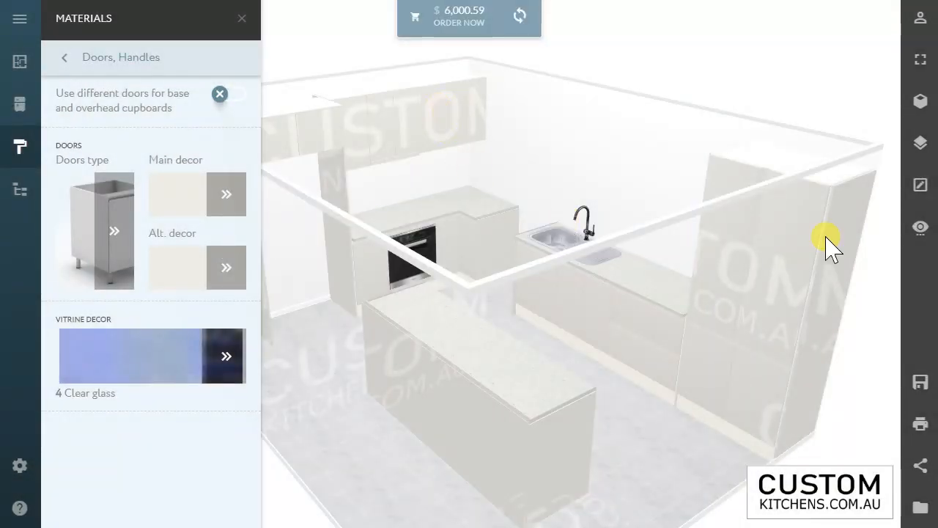
left_click(920, 101)
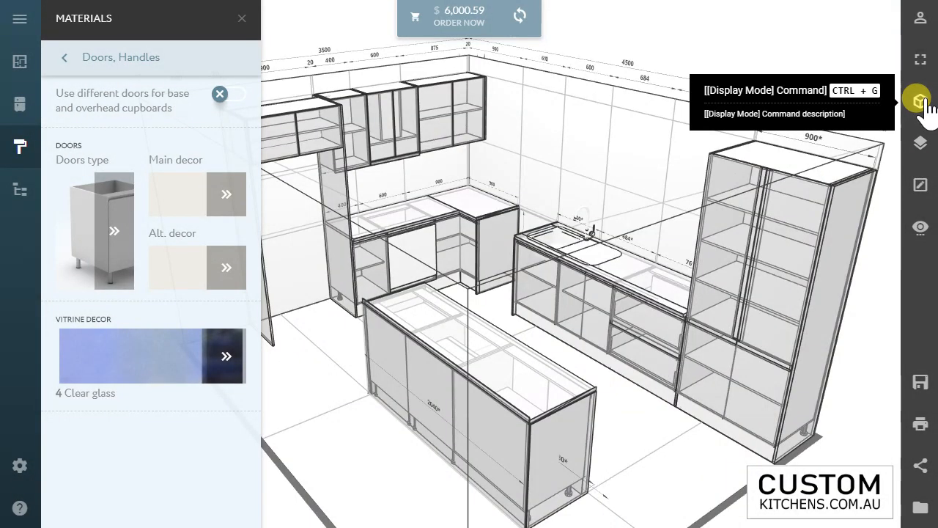
left_click(920, 100)
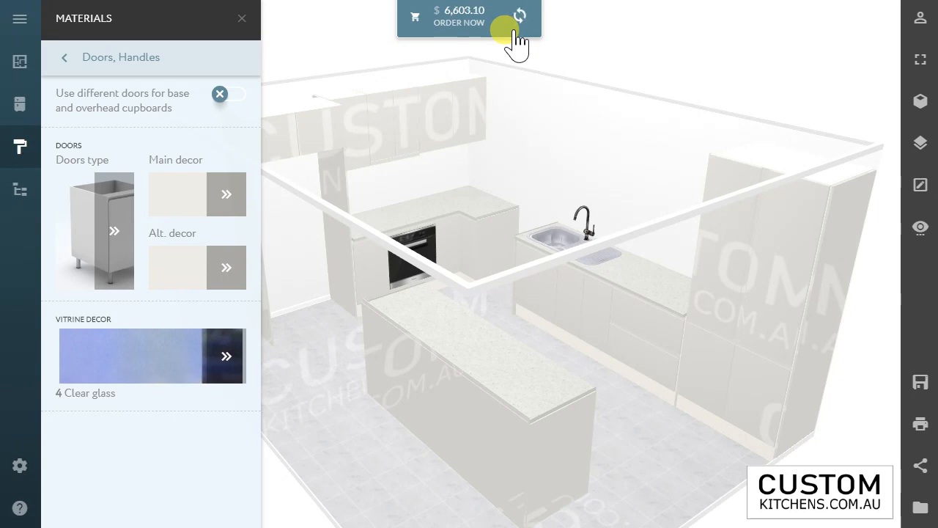
Step: Set the main door decor to the Paint Satin colour silkwork
left_click(227, 200)
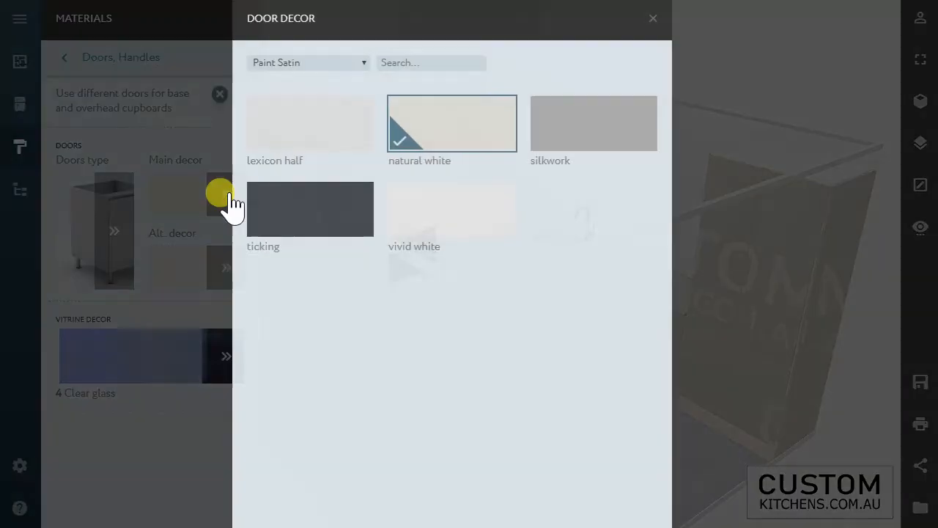
left_click(595, 132)
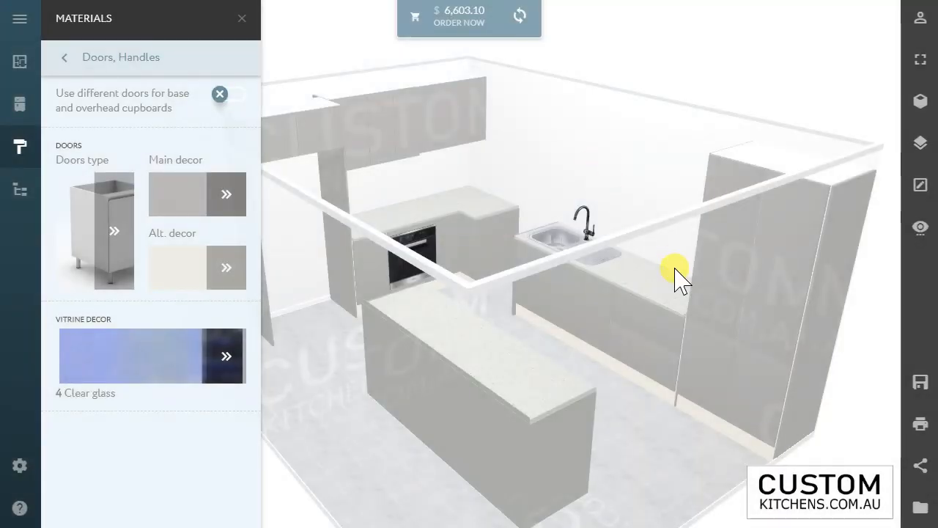
left_click_drag(702, 344, 693, 345)
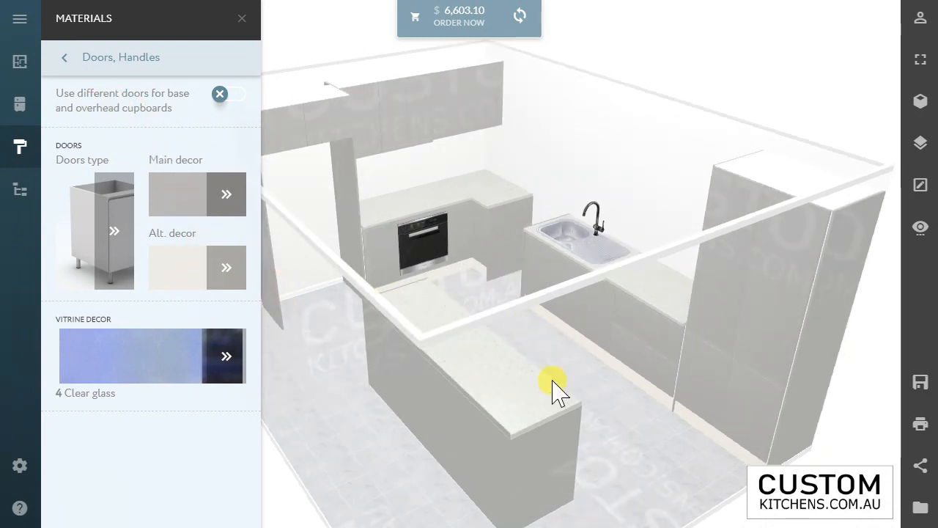
Step: Try using different doors for base and overhead cupboards, and return to one shared door setting
left_click(219, 96)
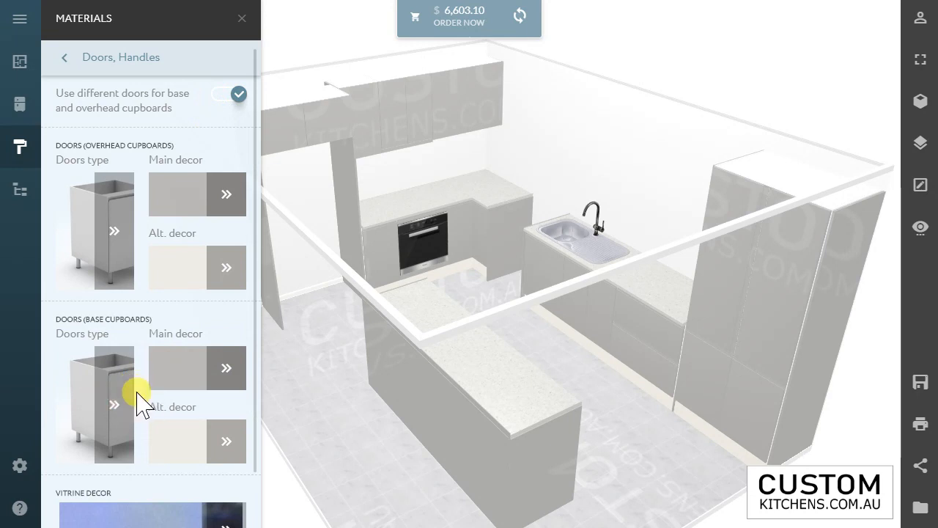
left_click(239, 96)
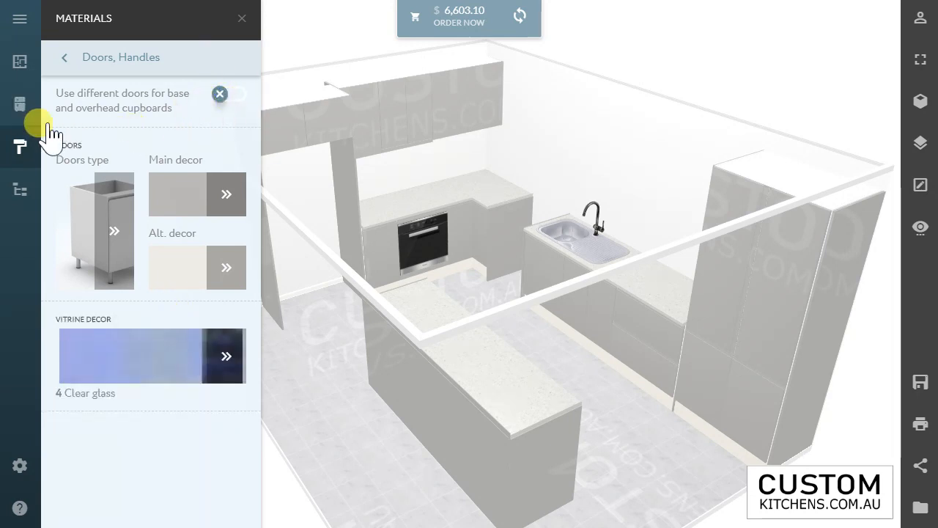
Step: Check the door colours of the two-drawer base cabinet beside the tall pantry and set its upper front's handle position to horizontal center
left_click(638, 339)
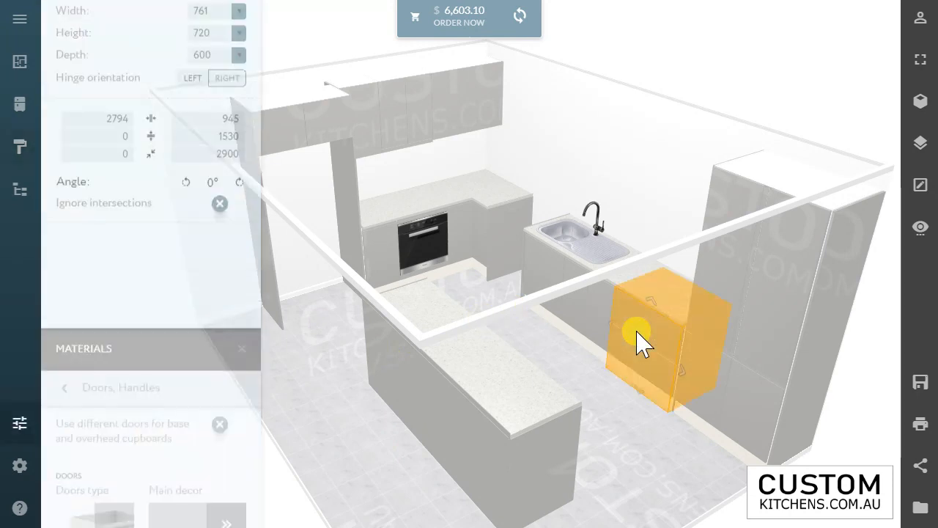
left_click(96, 179)
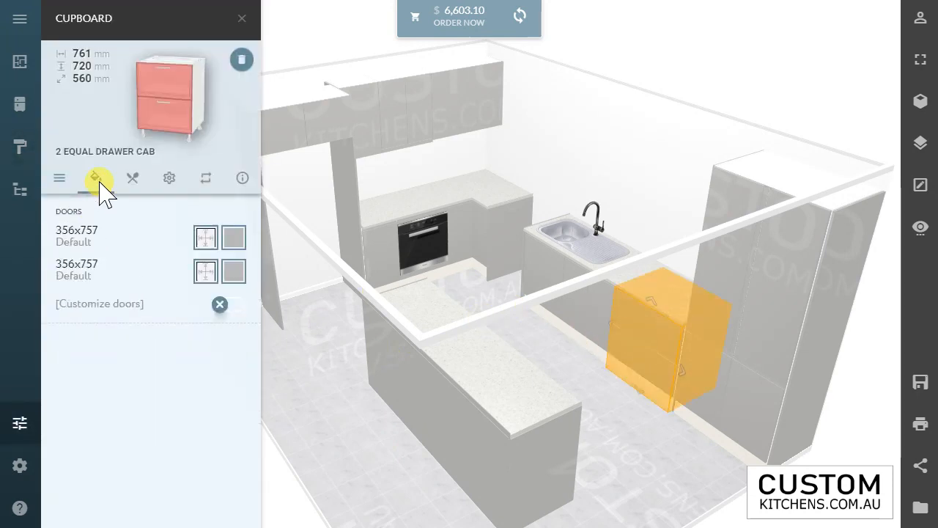
left_click(235, 239)
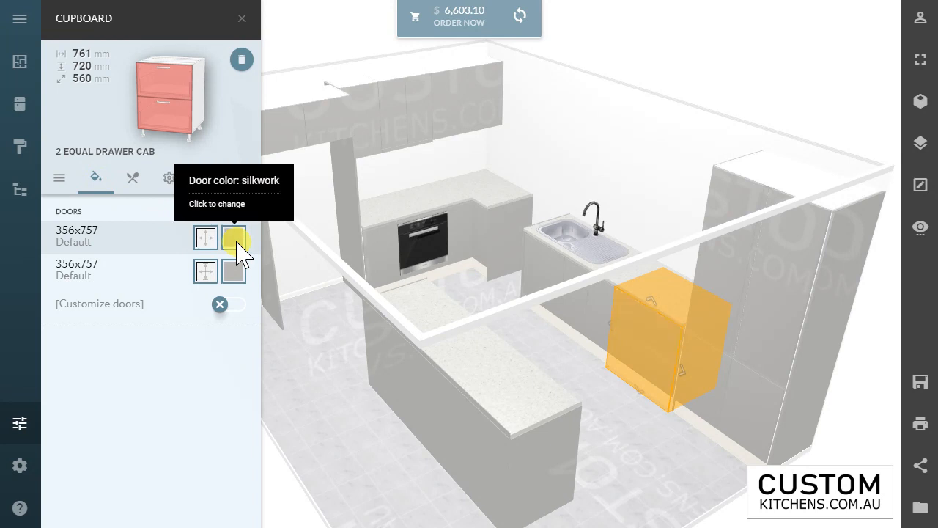
left_click(234, 269)
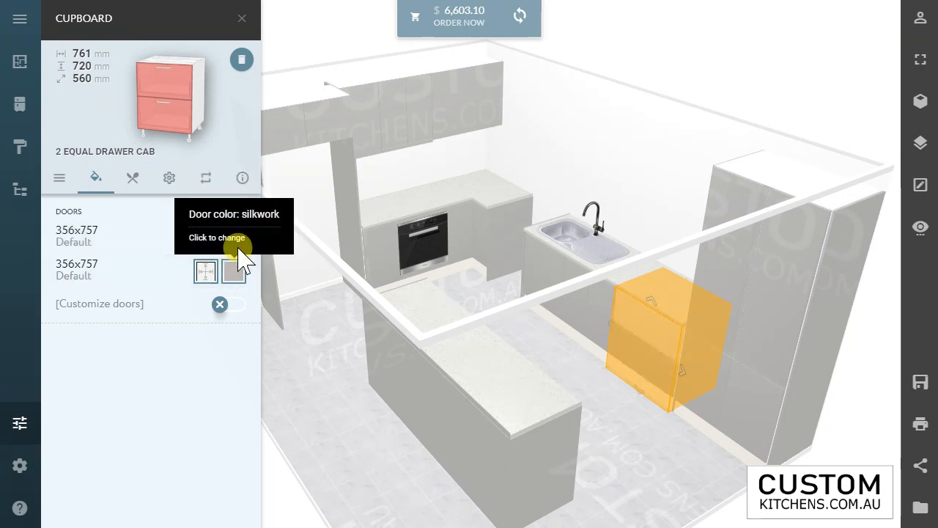
left_click(207, 238)
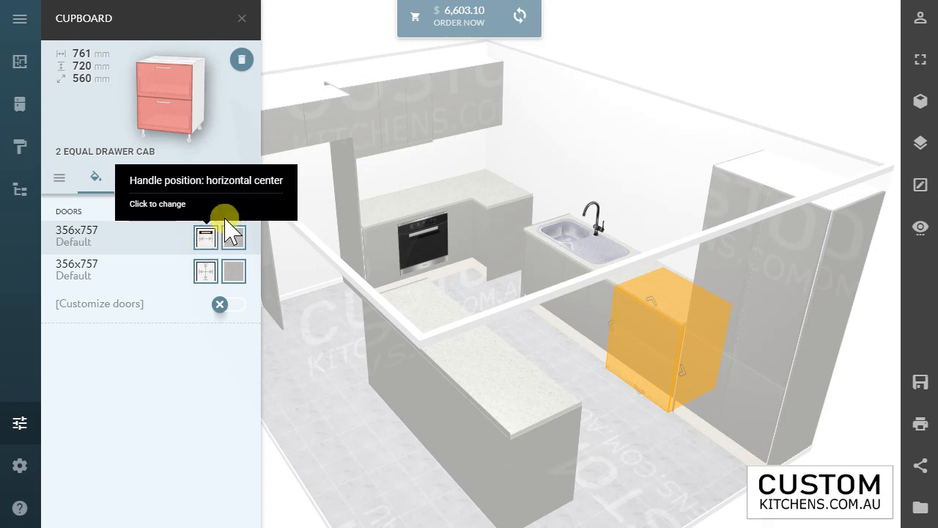
Step: Review the drawer cabinet's assembly, runner and dimension settings, and deselect the cabinet
left_click(132, 178)
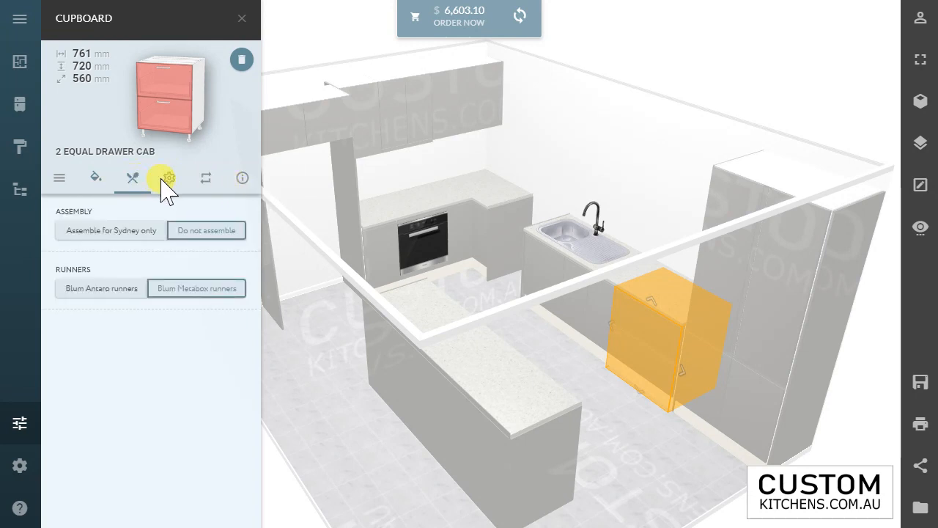
left_click(61, 178)
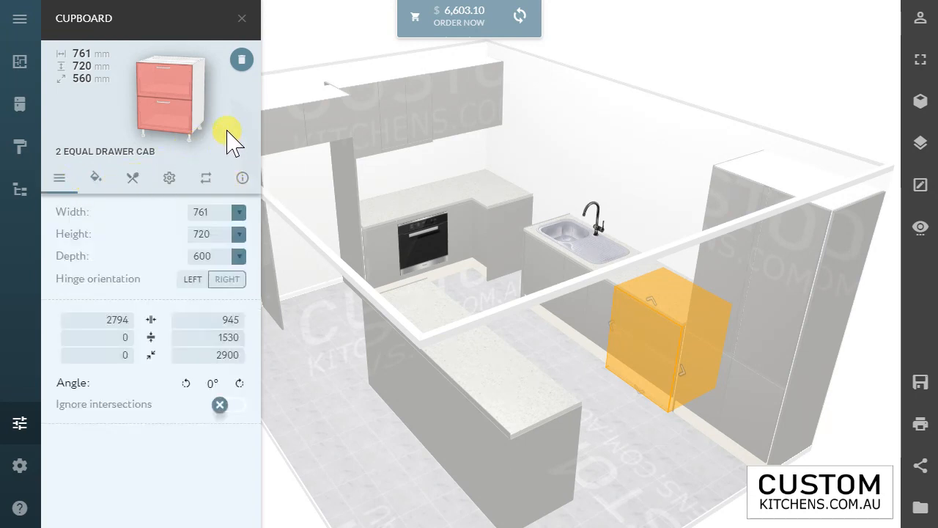
left_click(241, 18)
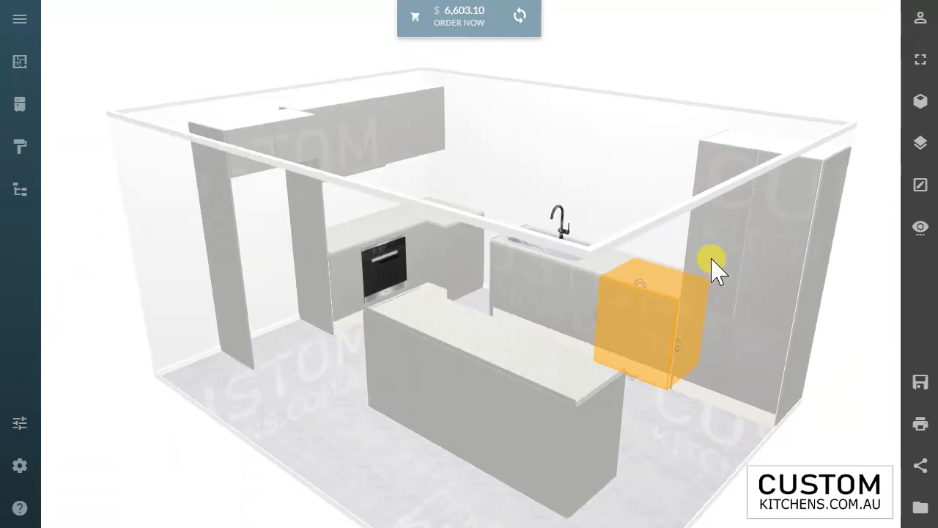
left_click(708, 427)
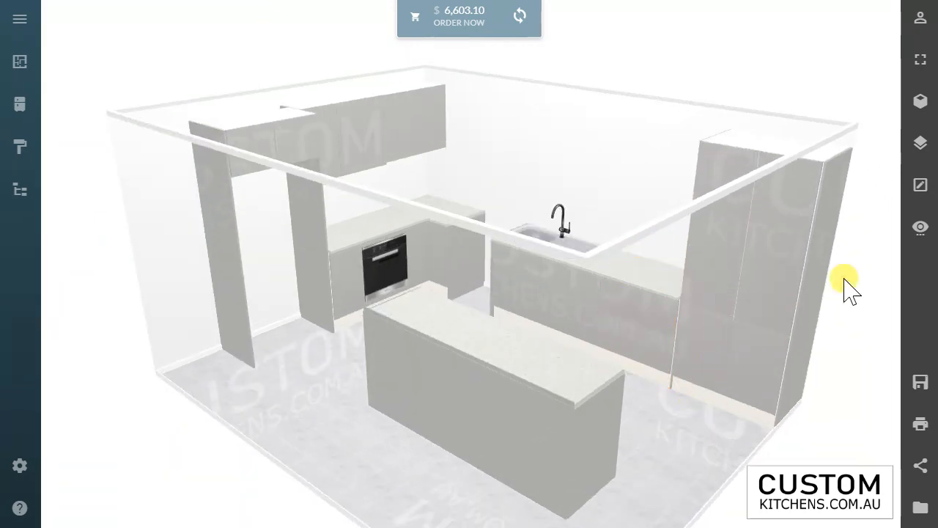
Step: Switch the interaction mode to view-only and try it out by rotating the kitchen from over the island and cabinets
left_click(919, 189)
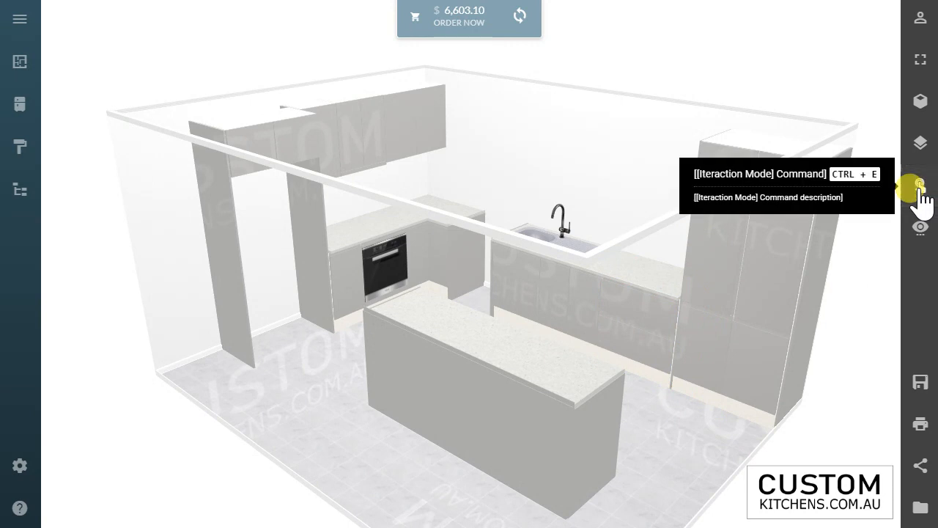
left_click_drag(549, 379, 589, 385)
left_click_drag(650, 339, 705, 334)
left_click_drag(893, 264, 692, 289)
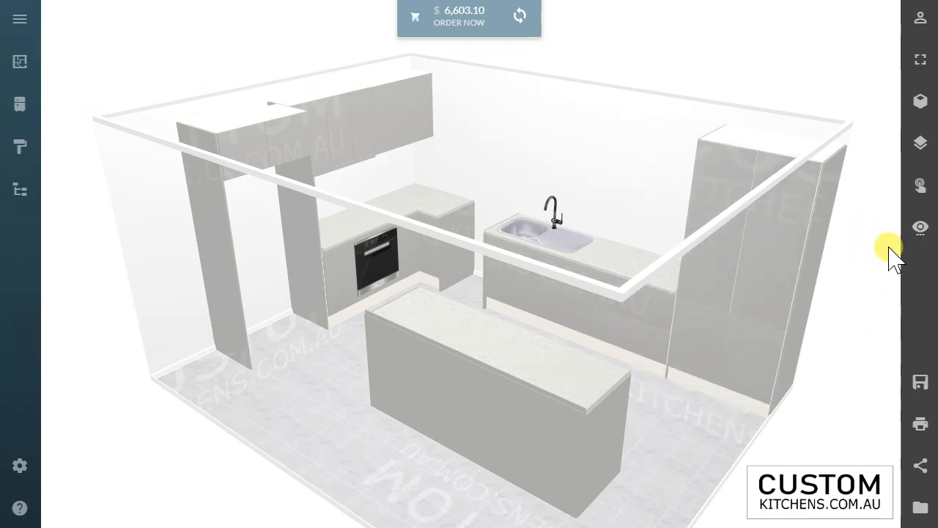
Step: Examine the front, back, left and right wall views in turn, comparing the solid and wireframe displays
left_click(919, 227)
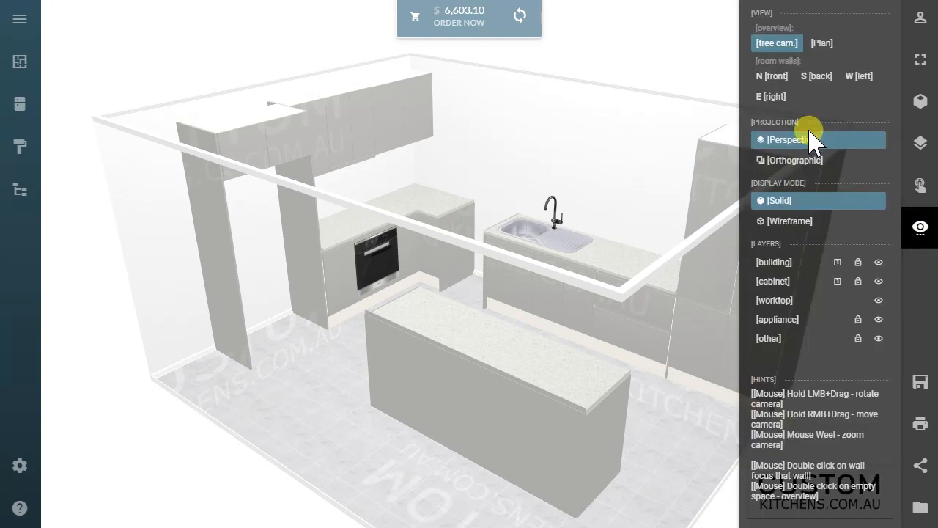
left_click(774, 76)
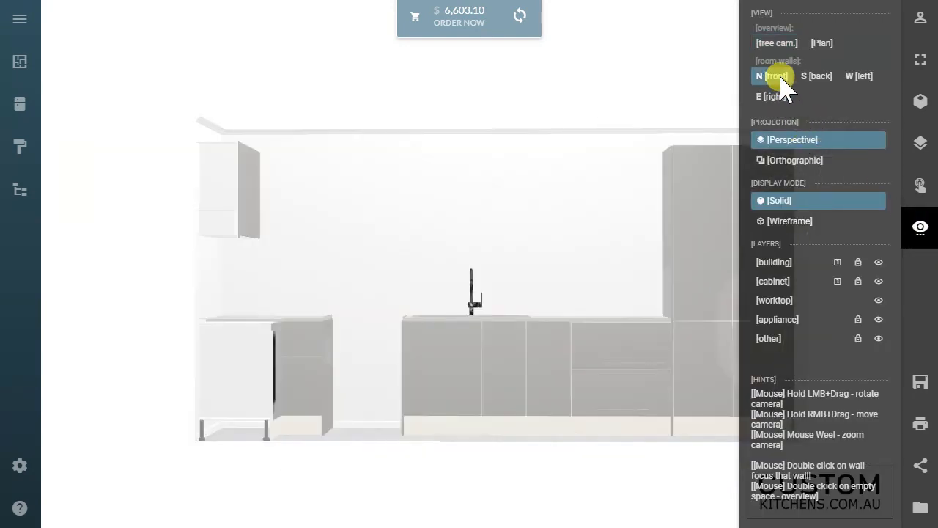
left_click(909, 108)
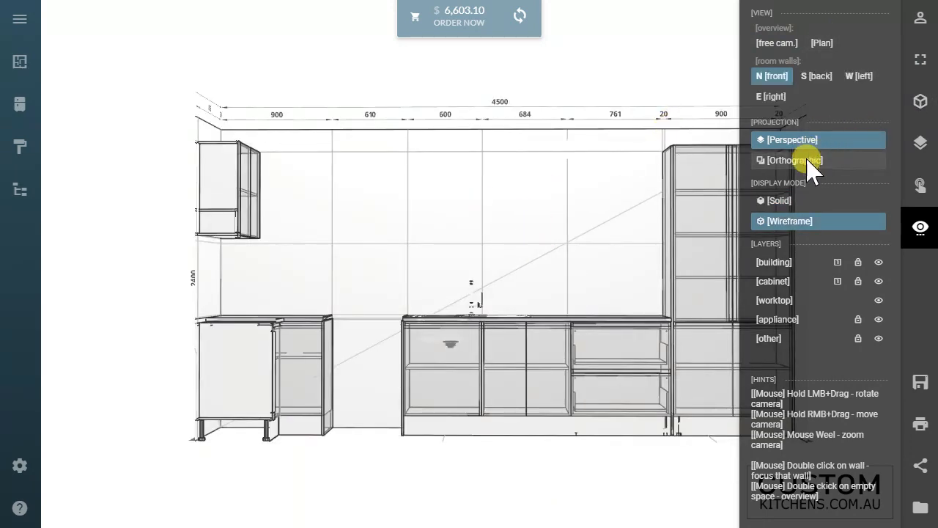
left_click(818, 77)
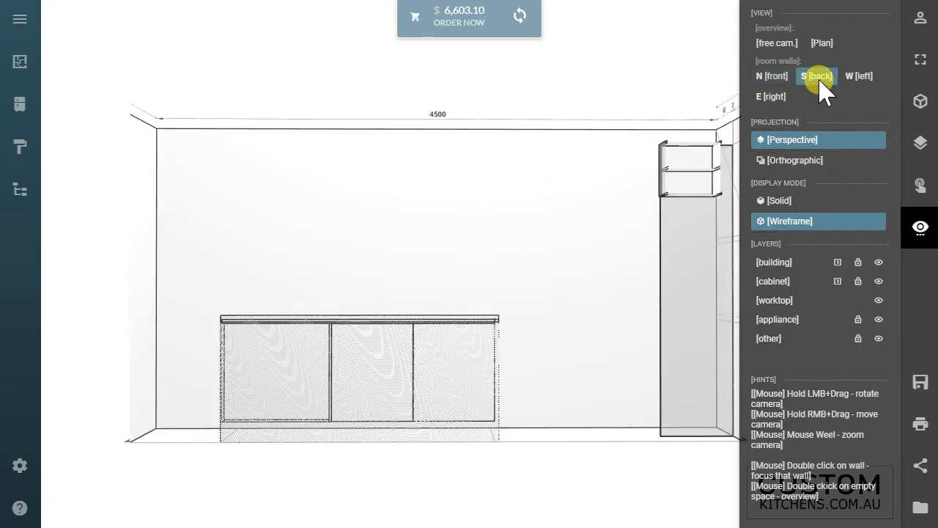
left_click(916, 107)
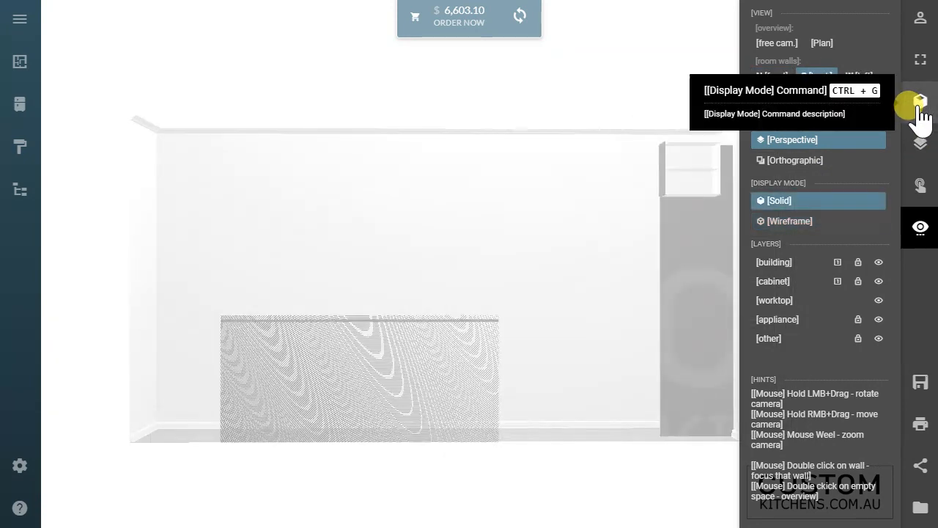
left_click(916, 107)
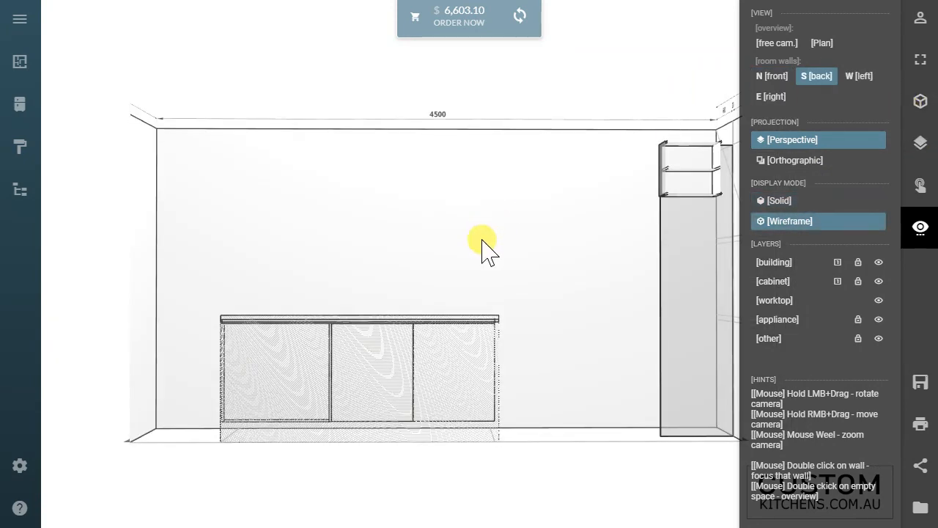
left_click(858, 76)
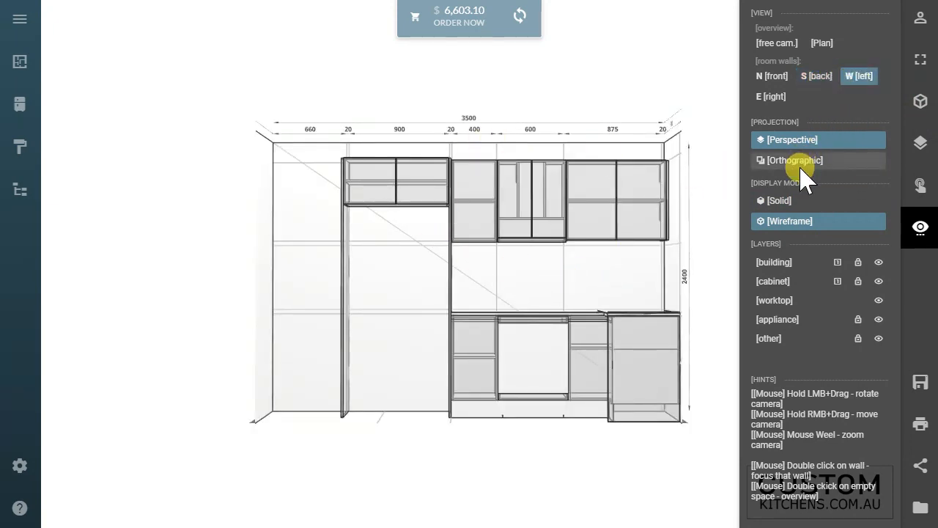
left_click(784, 97)
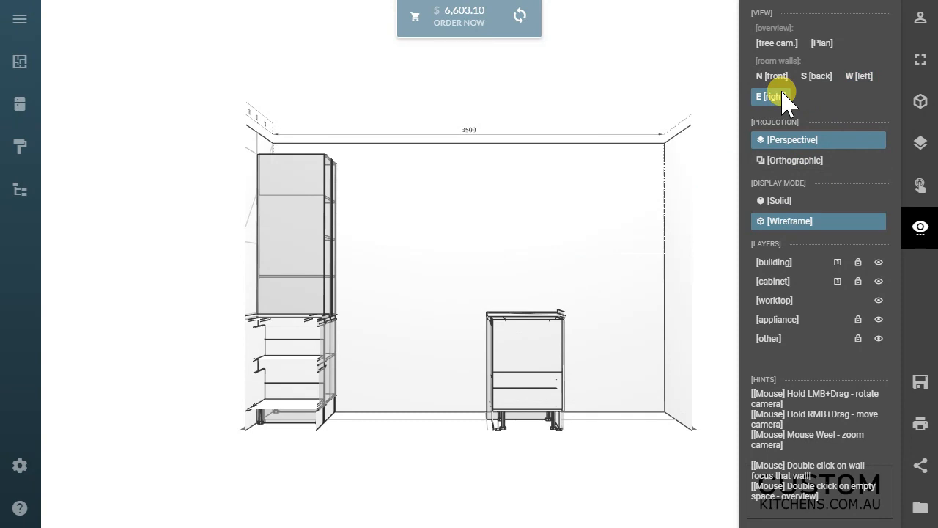
Step: Compare the orthographic and perspective projections of the right wall, and return to the solid free camera overview
left_click(801, 161)
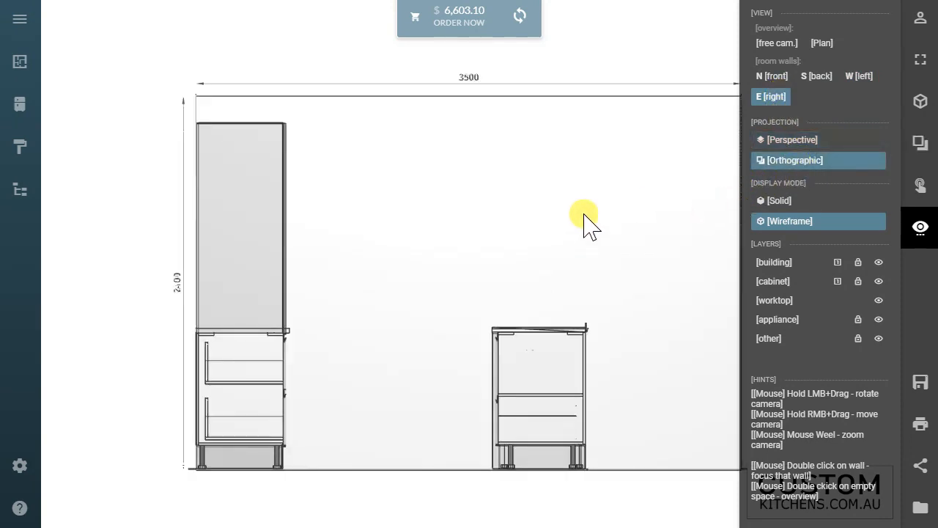
left_click(809, 141)
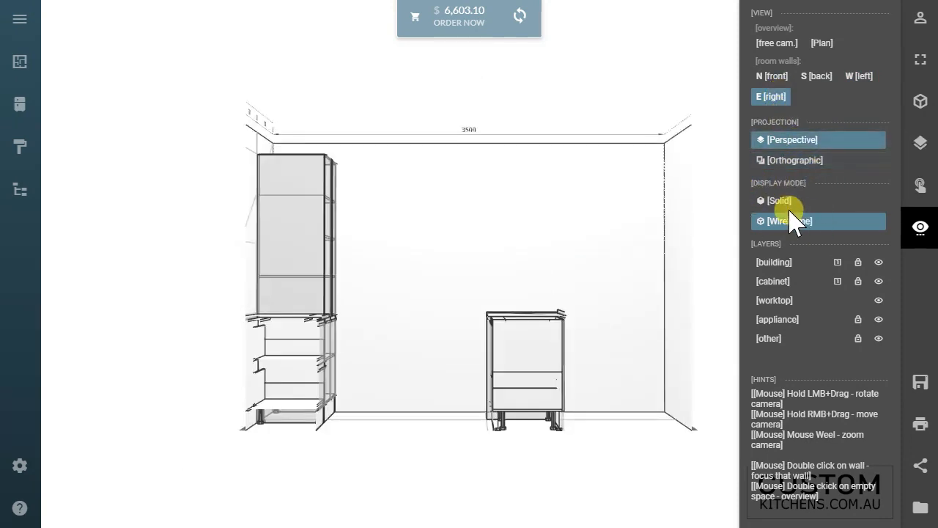
left_click(789, 205)
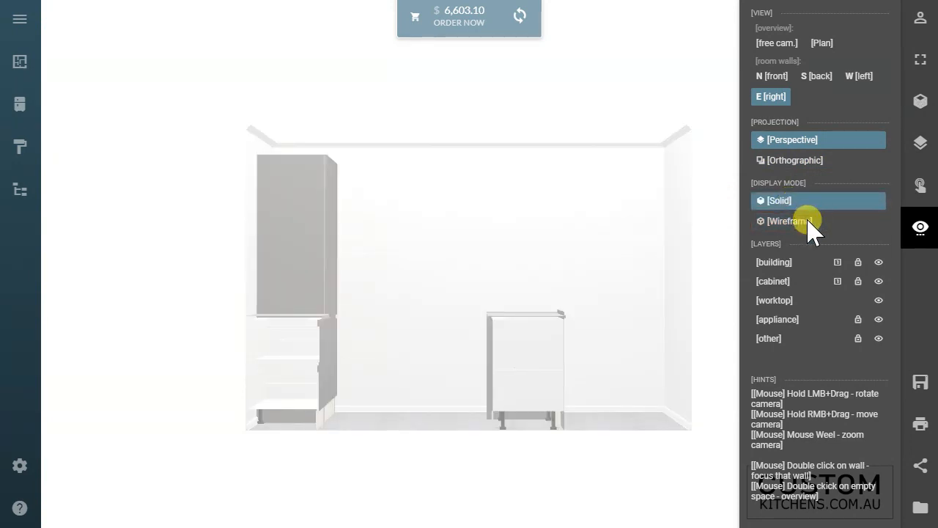
left_click_drag(579, 302, 555, 344)
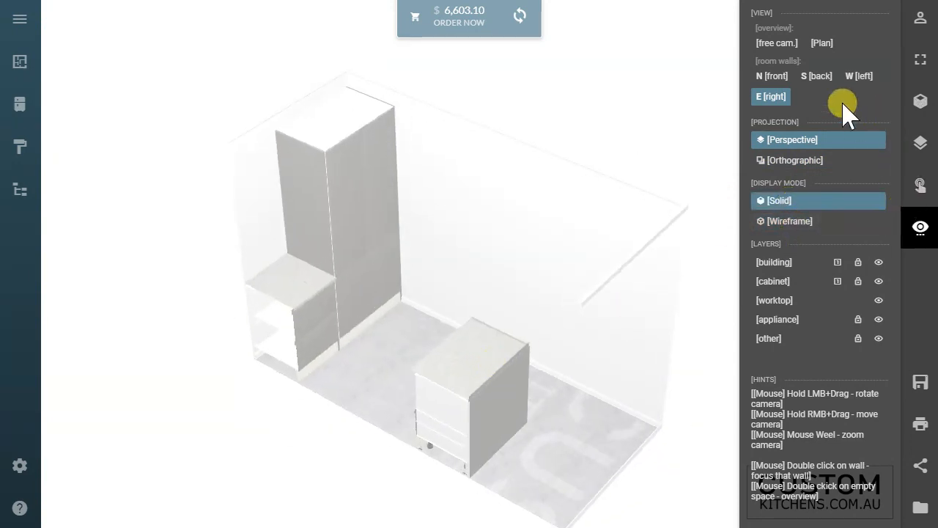
left_click(788, 45)
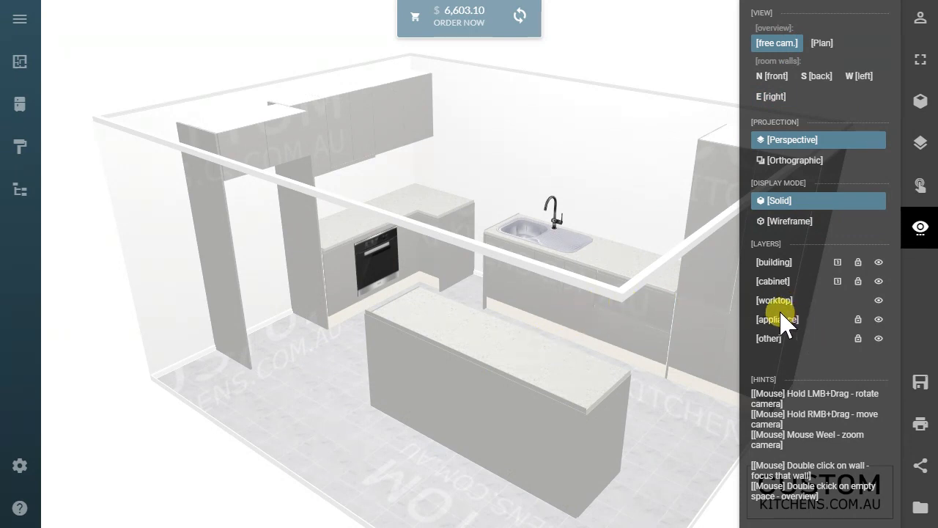
Step: Hide and restore the worktop and cabinet layers one at a time to examine what each contains, and close the view options
left_click(879, 300)
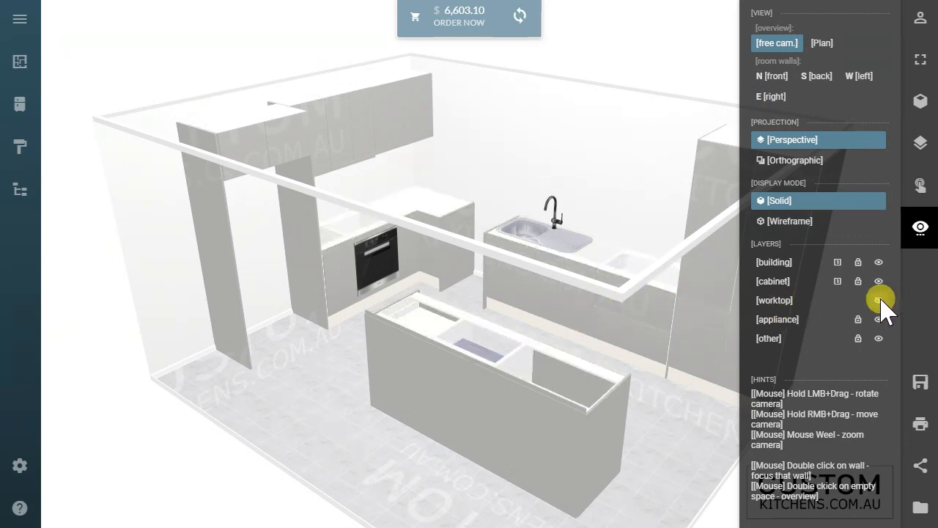
left_click(878, 300)
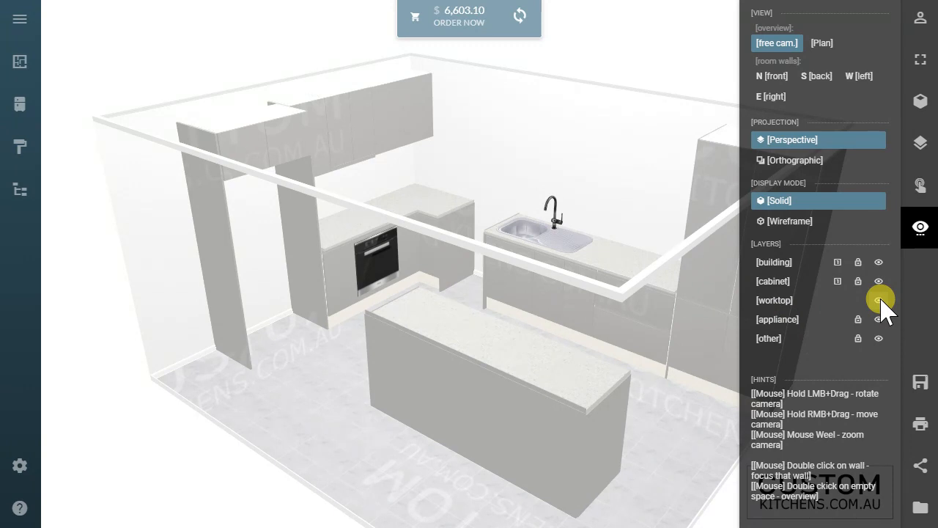
left_click(879, 281)
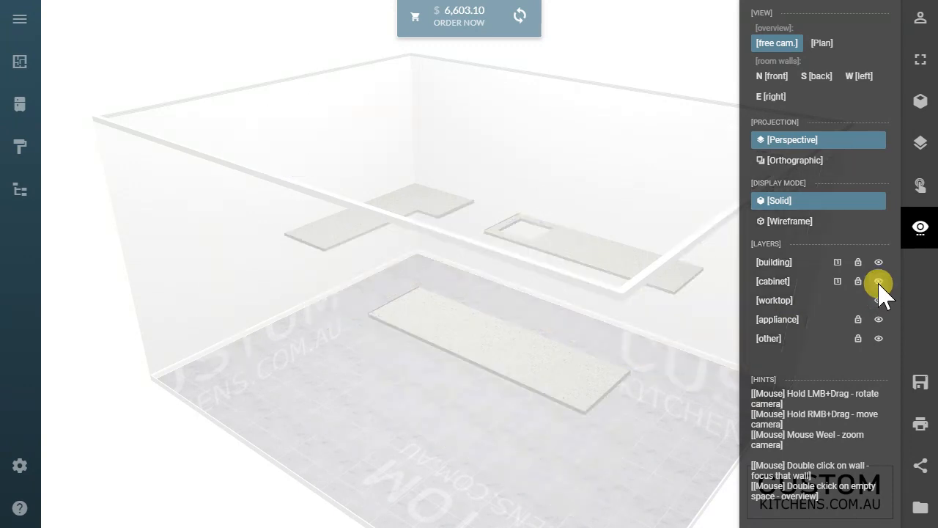
left_click(879, 282)
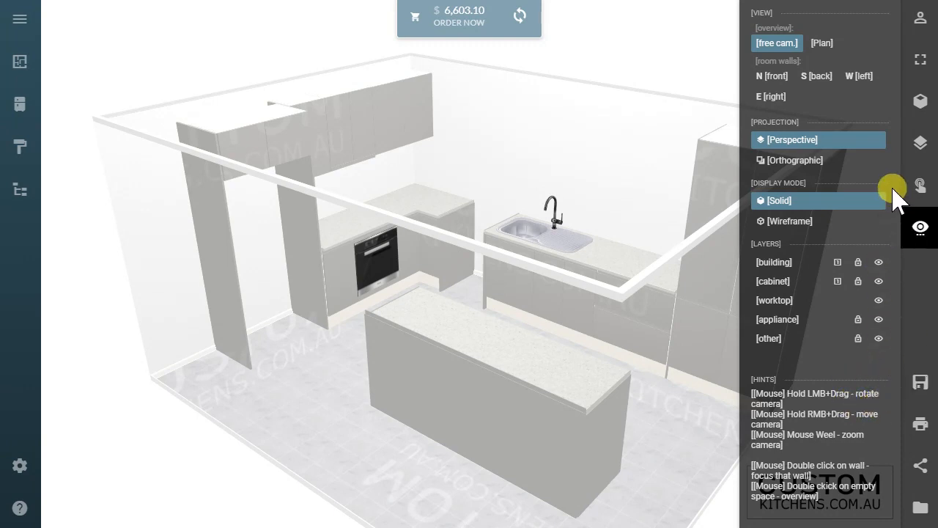
left_click(919, 231)
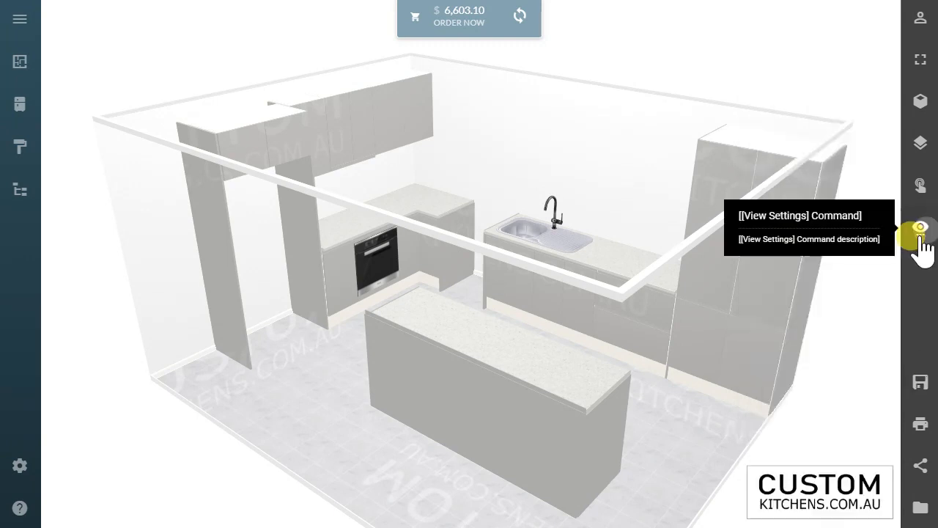
Step: Start saving the project by signing in to the account with the stored credentials, and cancel the new project form
left_click(920, 382)
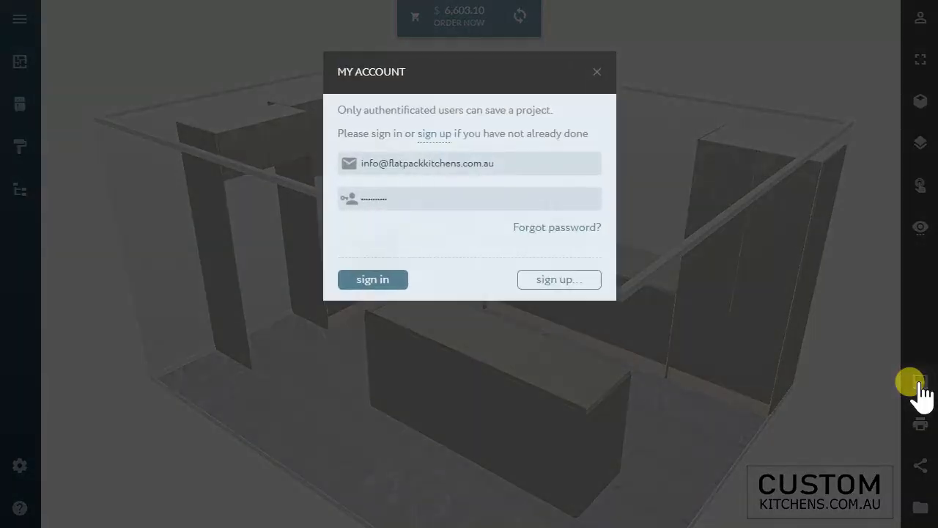
left_click(393, 286)
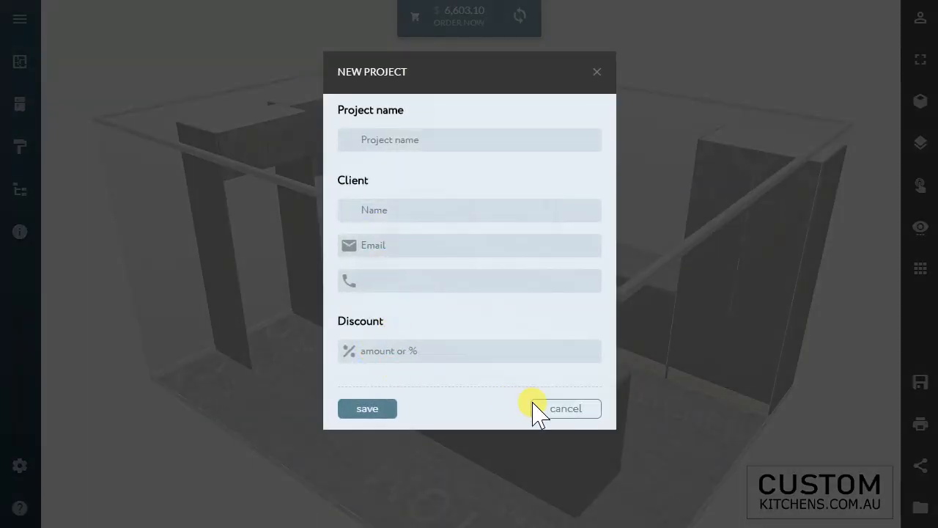
left_click(546, 408)
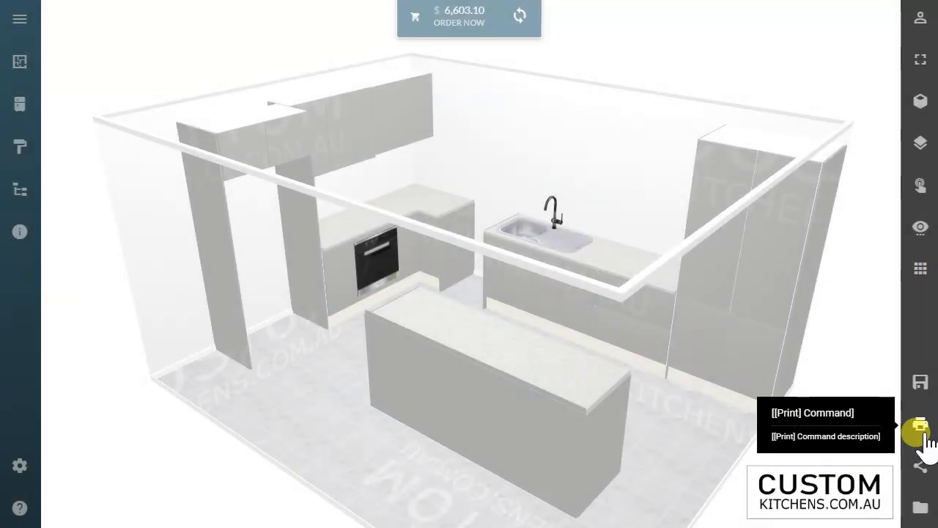
Step: Print the kitchen project to a downloadable PDF
left_click(921, 433)
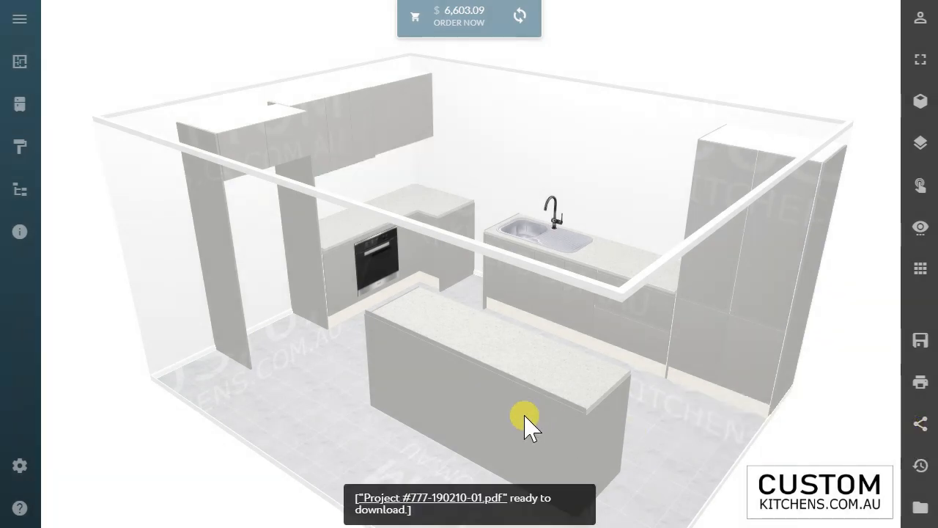
Step: Open the generated project PDF and examine the cabinet, benchtop and door materials listed on its first page
left_click(447, 498)
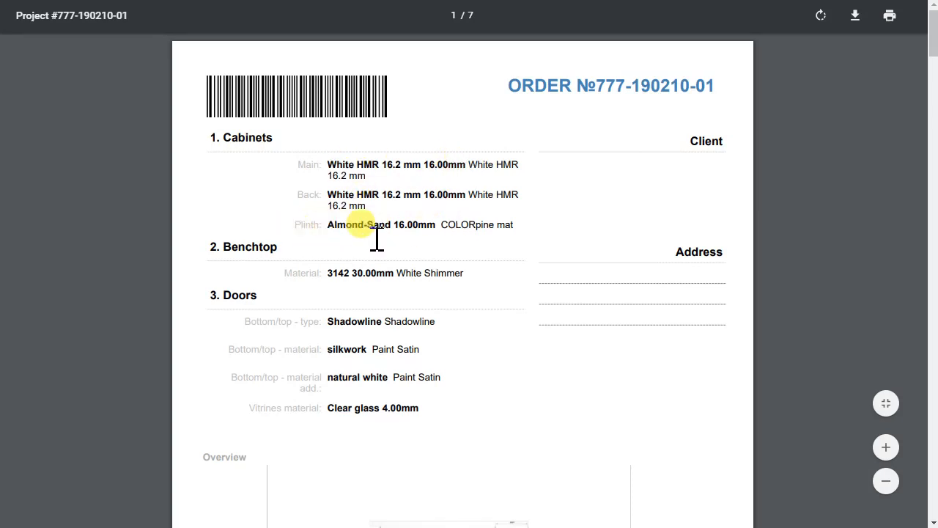
scroll(392, 242, "down", 4)
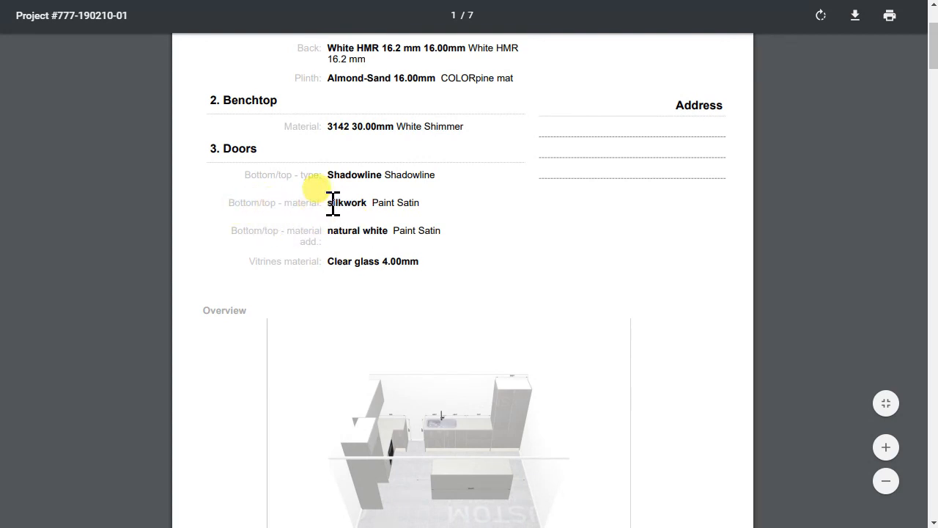
left_click_drag(330, 204, 424, 205)
left_click(436, 205)
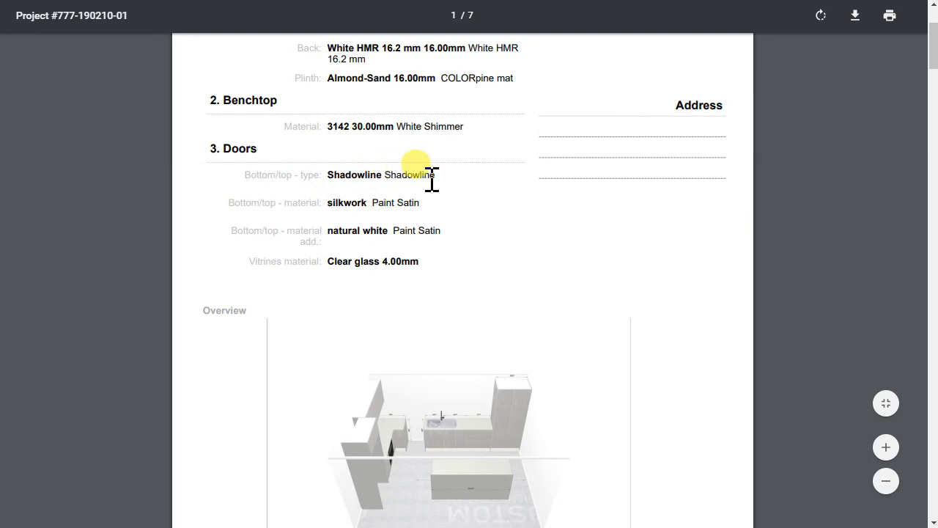
Step: Examine the rendered overview, the numbered overview drawing and the dimensioned plan in the project PDF, enlarging the drawings for detail
scroll(438, 236, "down", 2)
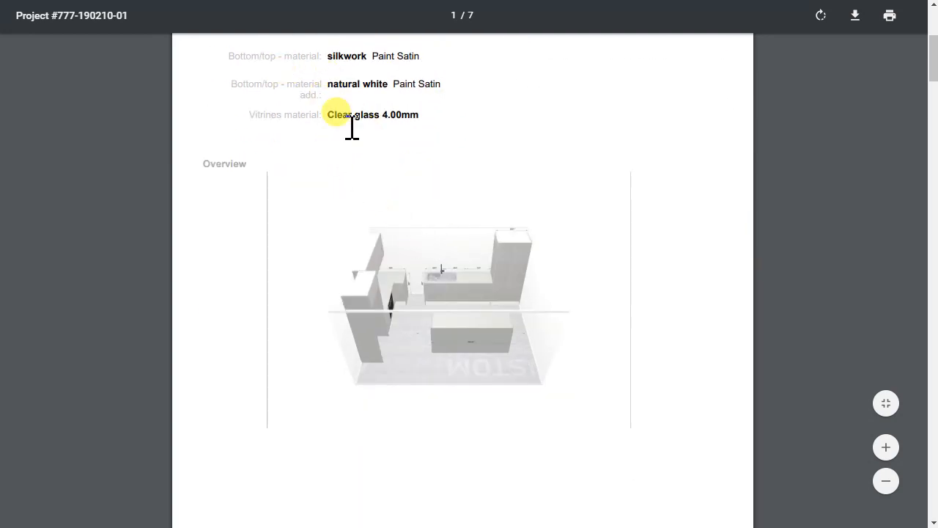
scroll(534, 210, "down", 2)
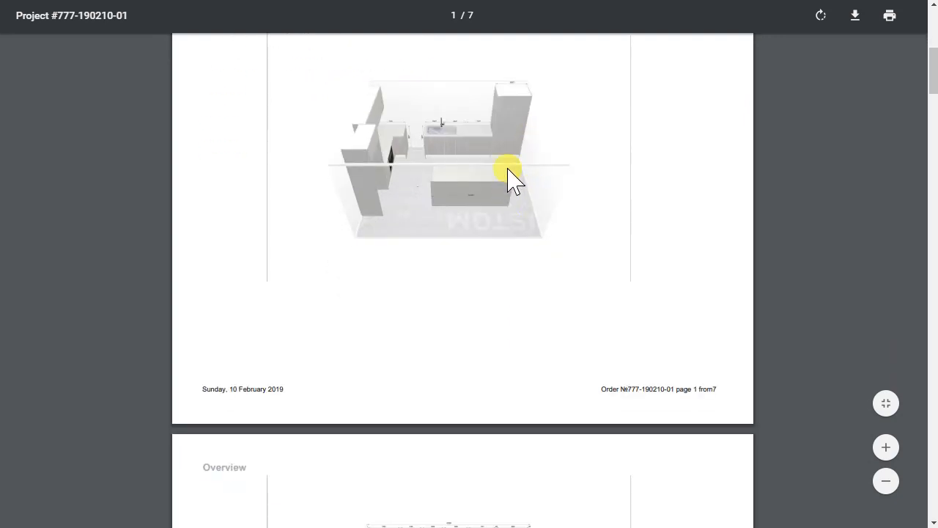
scroll(513, 183, "down", 7)
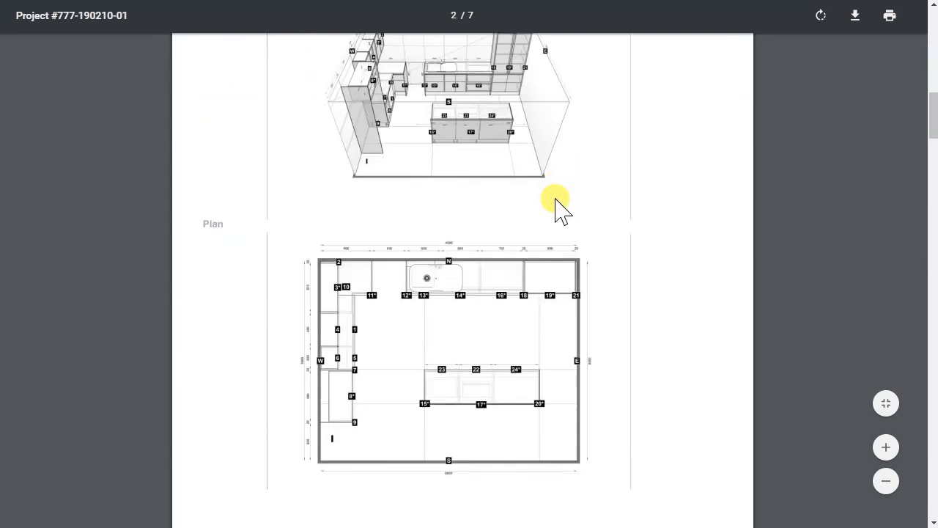
scroll(559, 209, "up", 2)
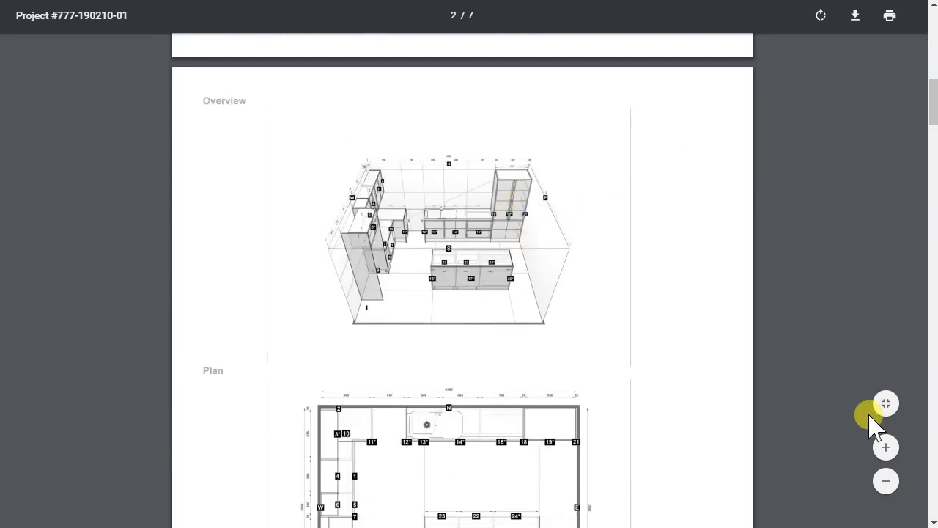
left_click(885, 447)
left_click(885, 447)
scroll(676, 328, "down", 5)
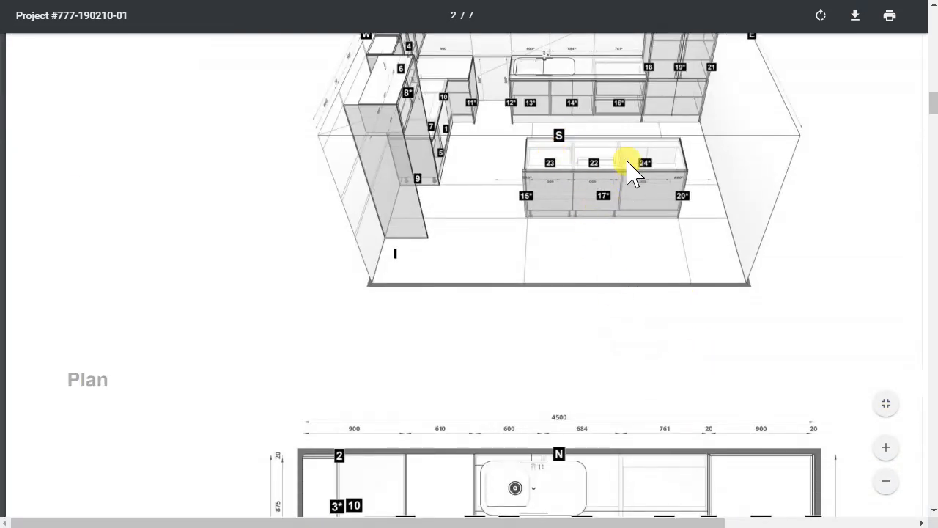
left_click(885, 481)
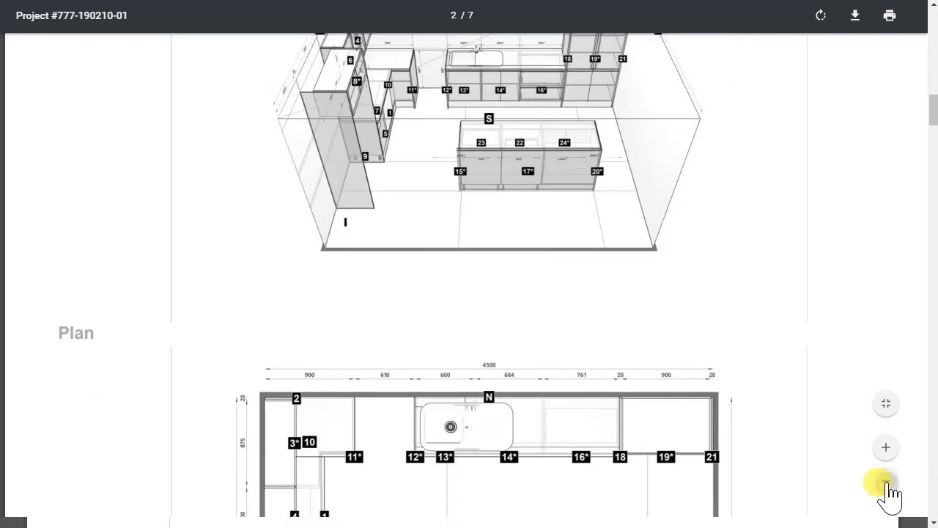
left_click(885, 481)
Step: Read through the PDF's invoice page, covering the door system, facade, furniture, materials and service items up to the total
scroll(662, 371, "down", 4)
scroll(661, 366, "down", 10)
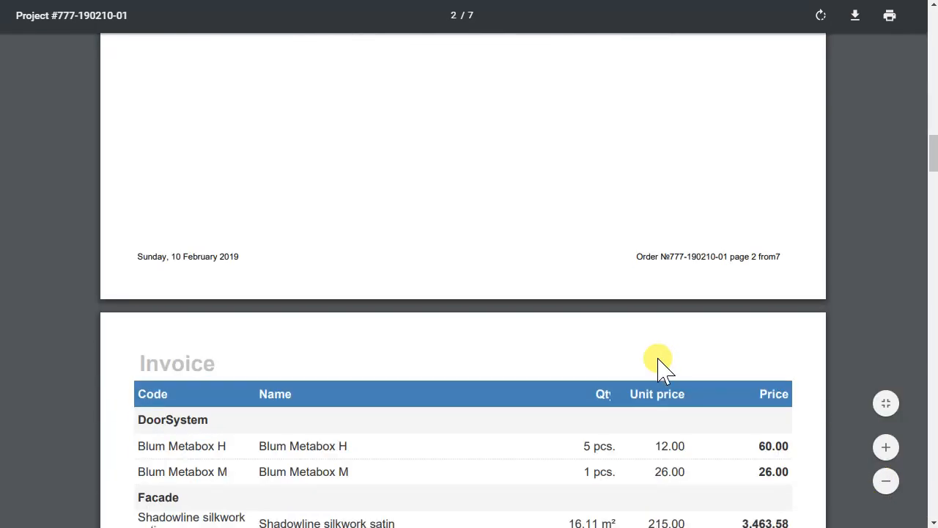
scroll(657, 356, "up", 2)
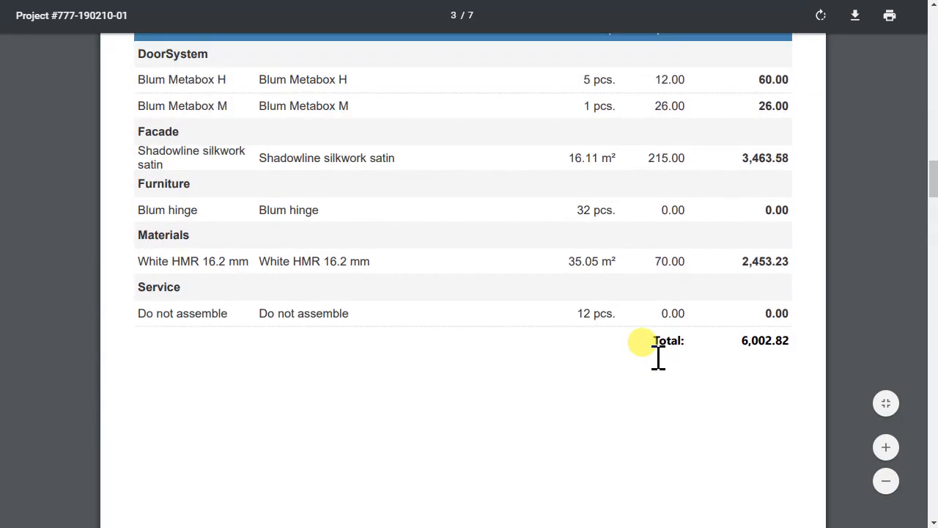
Step: Review the specification pages for each numbered cabinet and panel, including sizes, shelves, hinges, assembly and door finishes
scroll(658, 357, "down", 10)
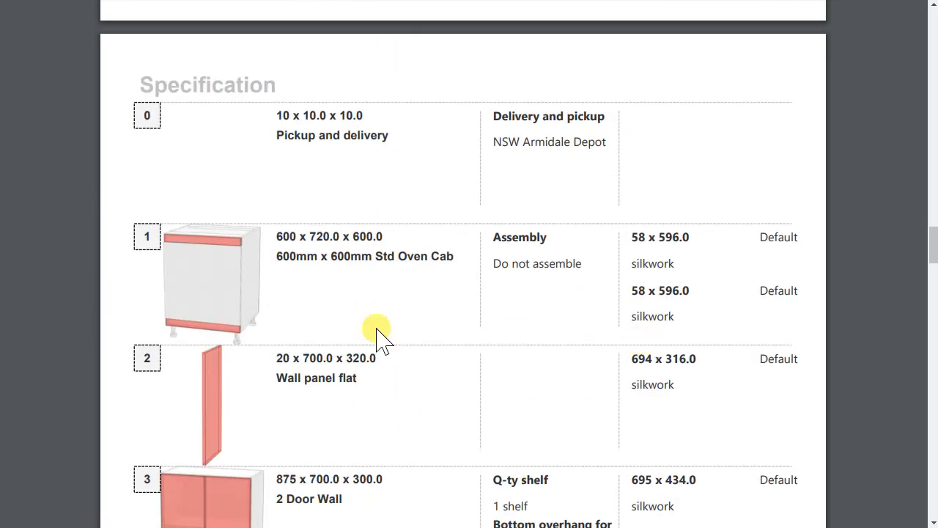
scroll(503, 289, "down", 3)
scroll(503, 289, "down", 4)
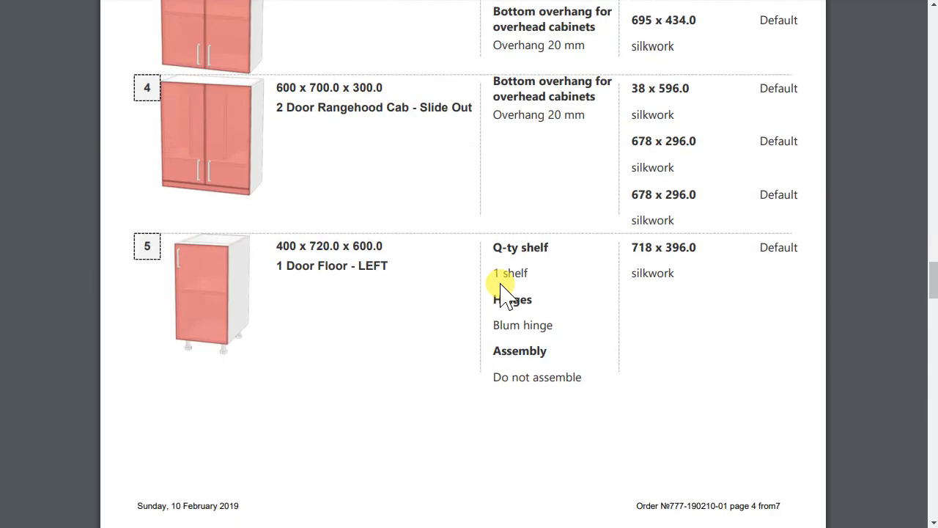
scroll(502, 289, "down", 12)
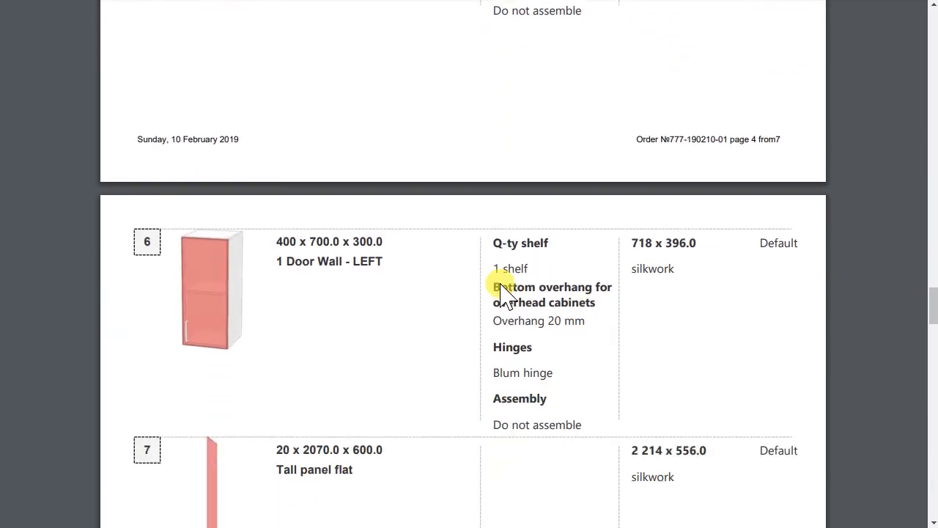
scroll(515, 297, "down", 20)
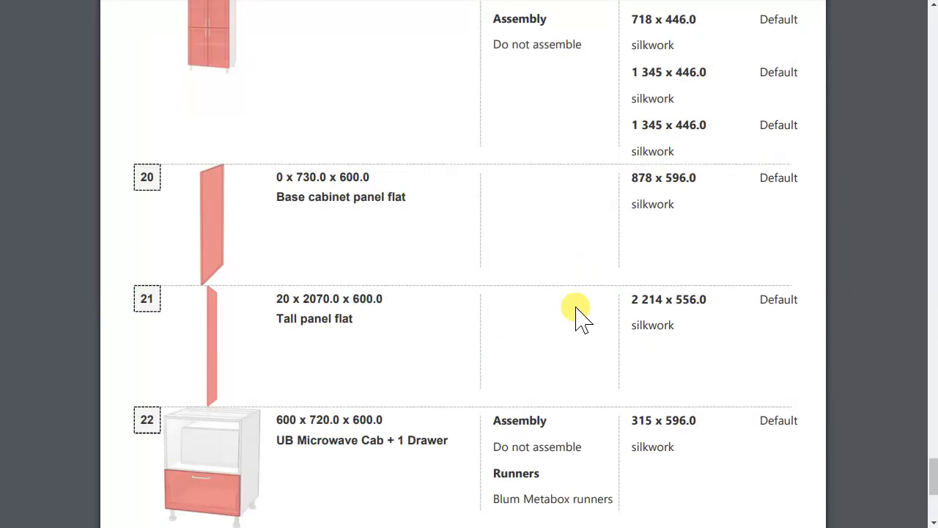
Step: Go back through the project PDF from the last specification page to the start of the first page
scroll(607, 314, "up", 6)
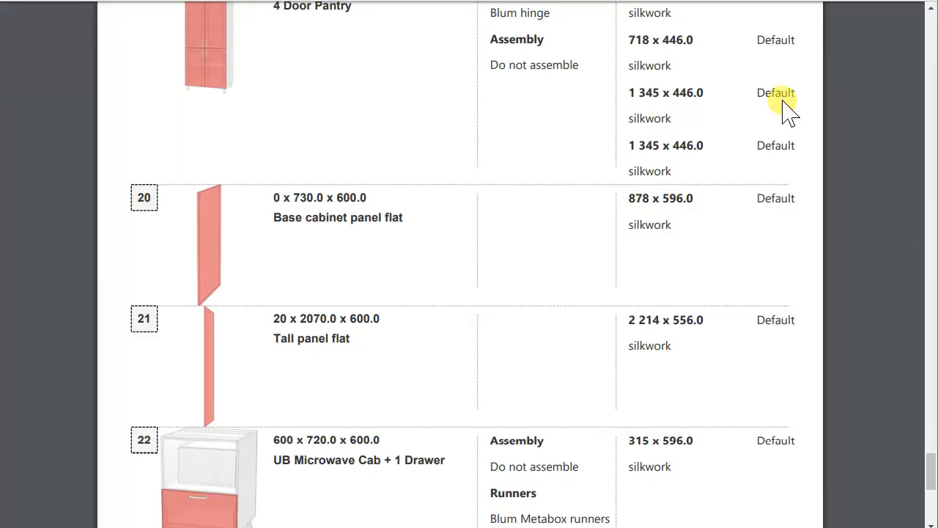
scroll(747, 209, "up", 3)
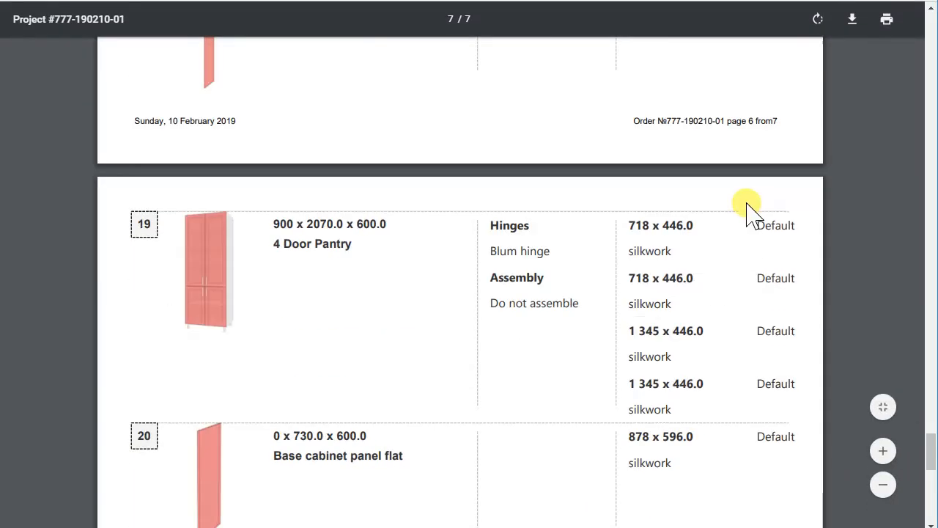
scroll(748, 209, "up", 10)
left_click_drag(927, 404, 898, 18)
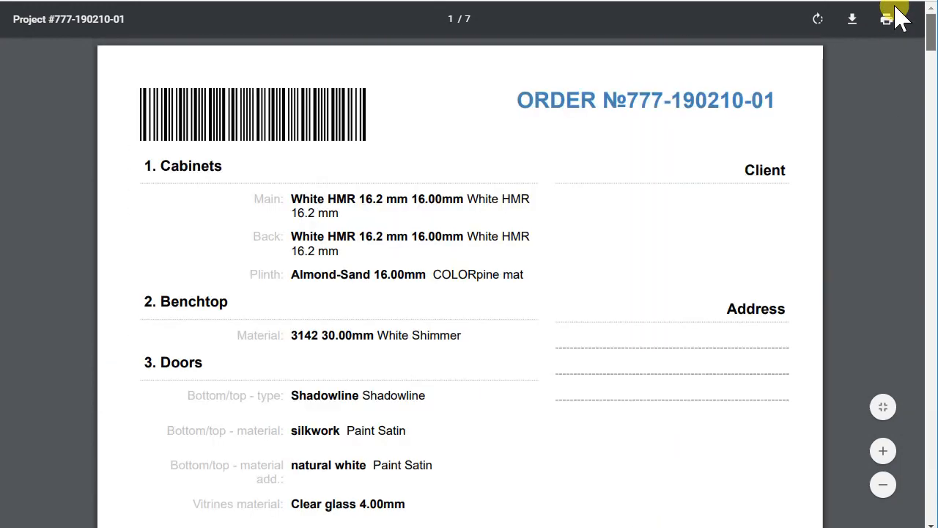